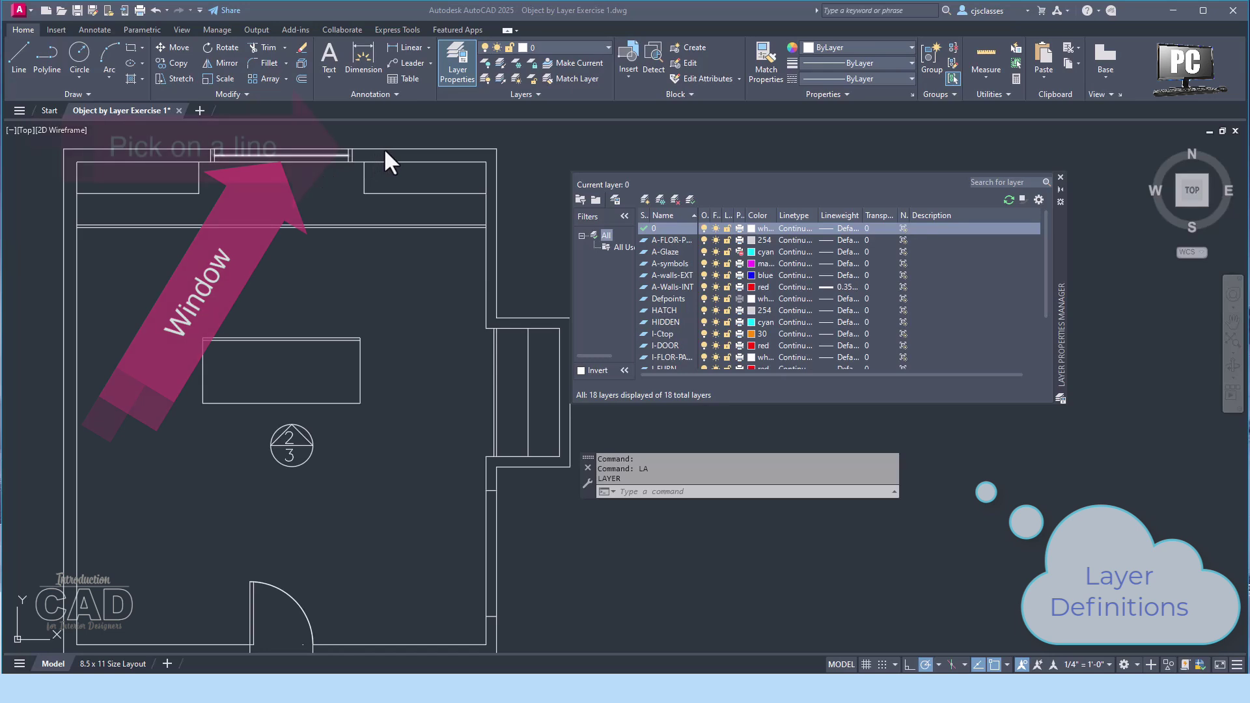
- Assign the outer wall line to the right of the top window opening to the A-walls-EXT layer
left_click(386, 148)
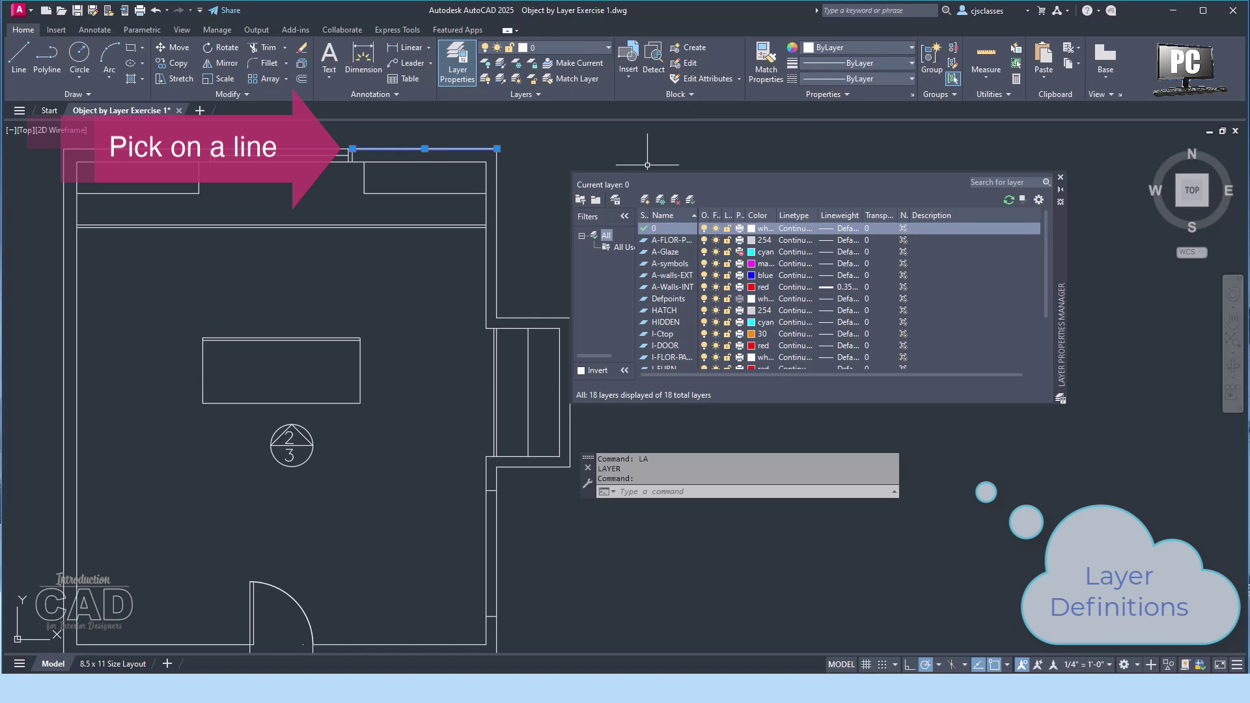
left_click(606, 44)
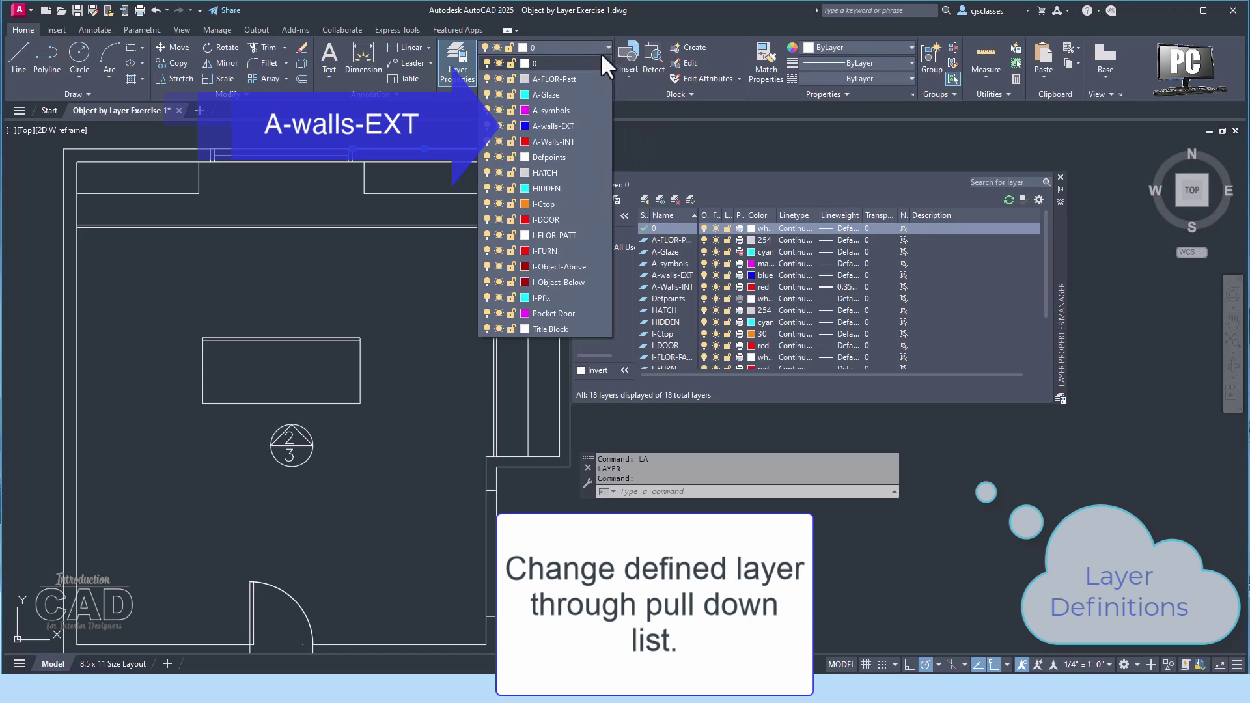
left_click(579, 127)
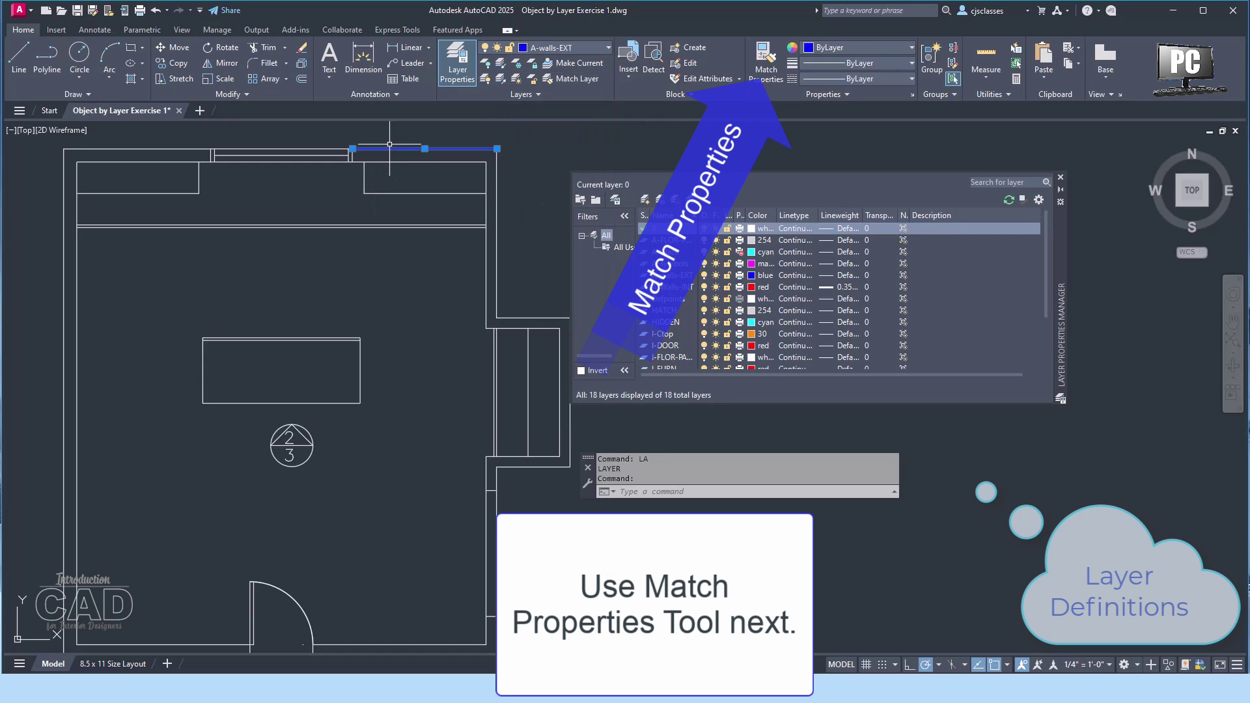
- Narrow the Layer Properties Manager palette to uncover the room's upper-right wall corner, and deselect the wall line
scroll(397, 148, "up", 2)
scroll(448, 229, "up", 2)
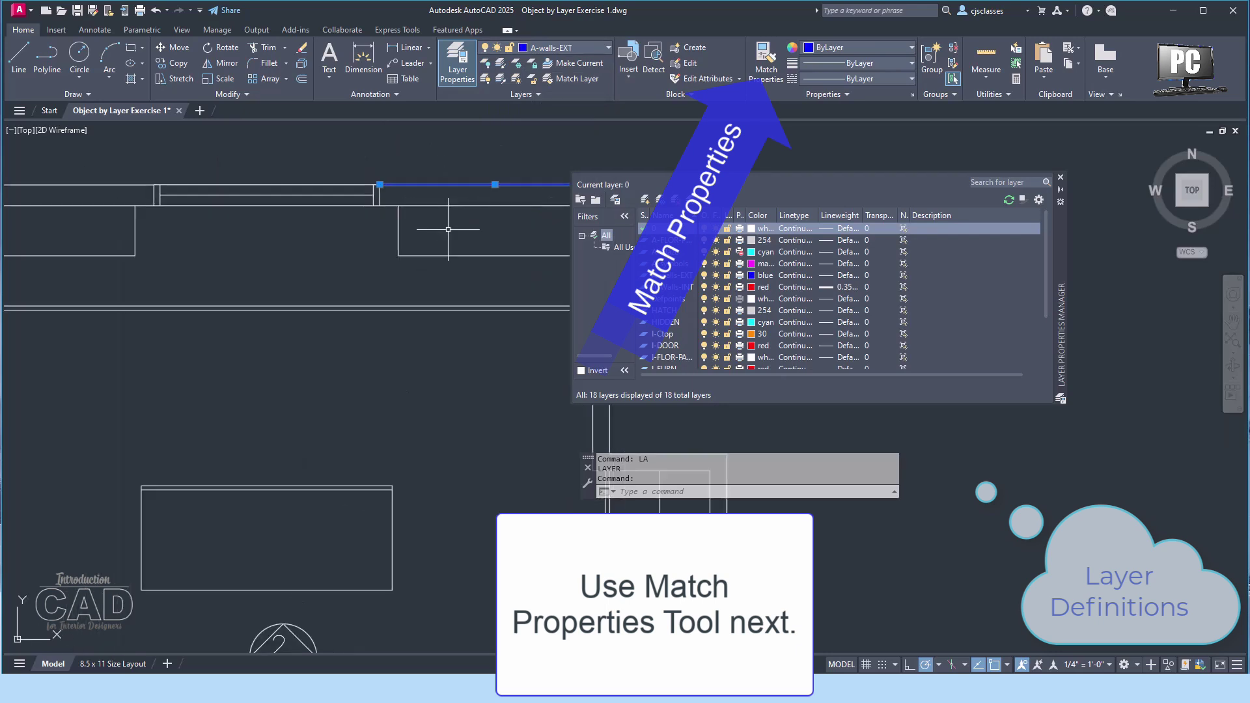
scroll(448, 229, "up", 2)
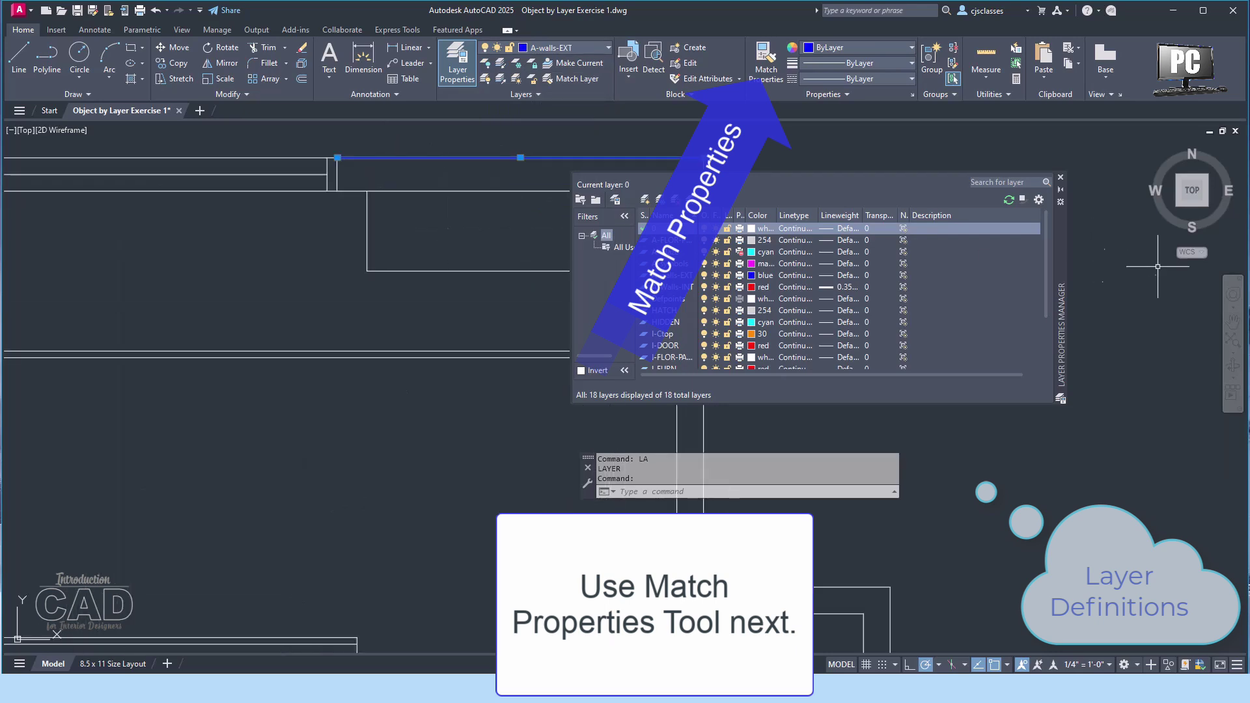
left_click_drag(569, 291, 749, 305)
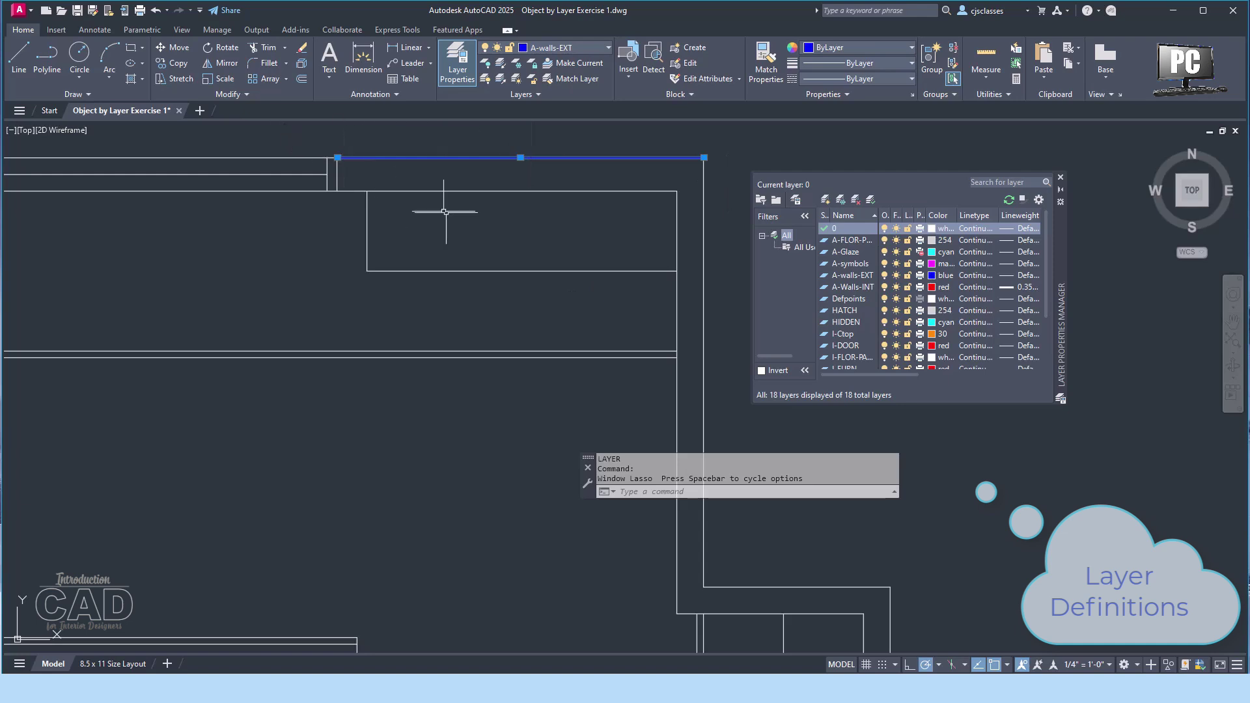
key("Escape")
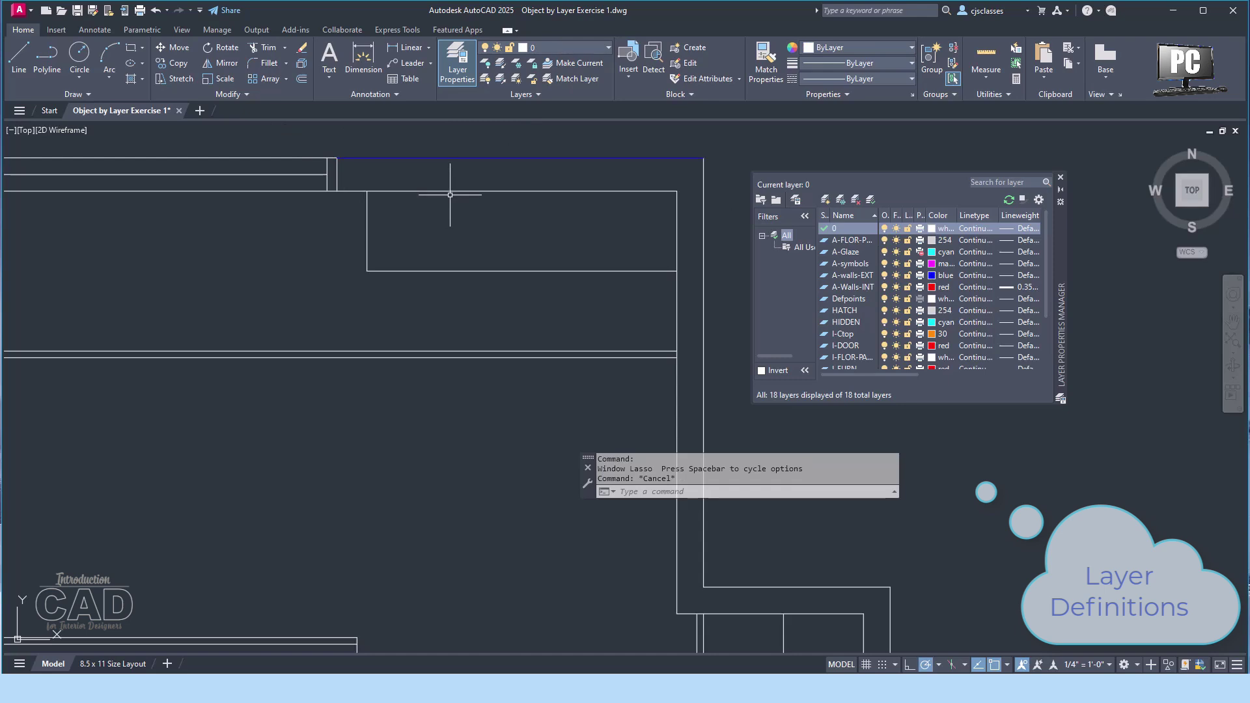
- Match the properties of the A-walls-EXT line to the inner wall line and the short wall end line beside the top window
left_click(761, 58)
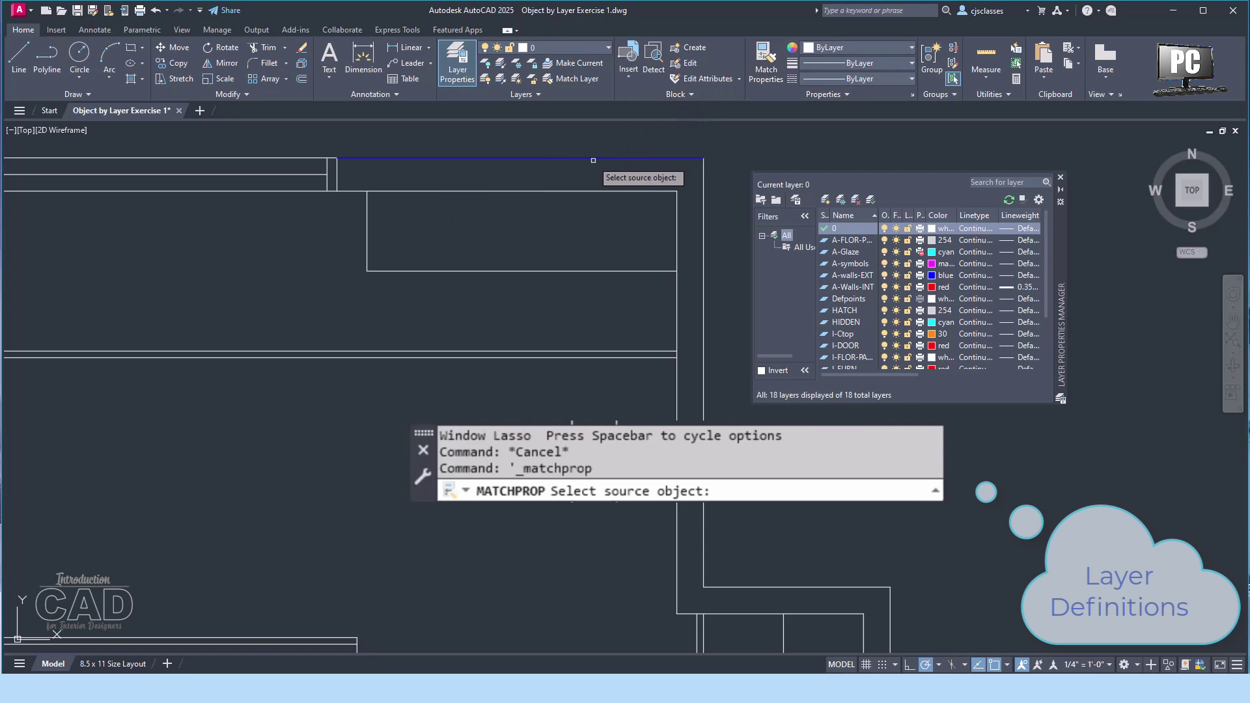
left_click(676, 511)
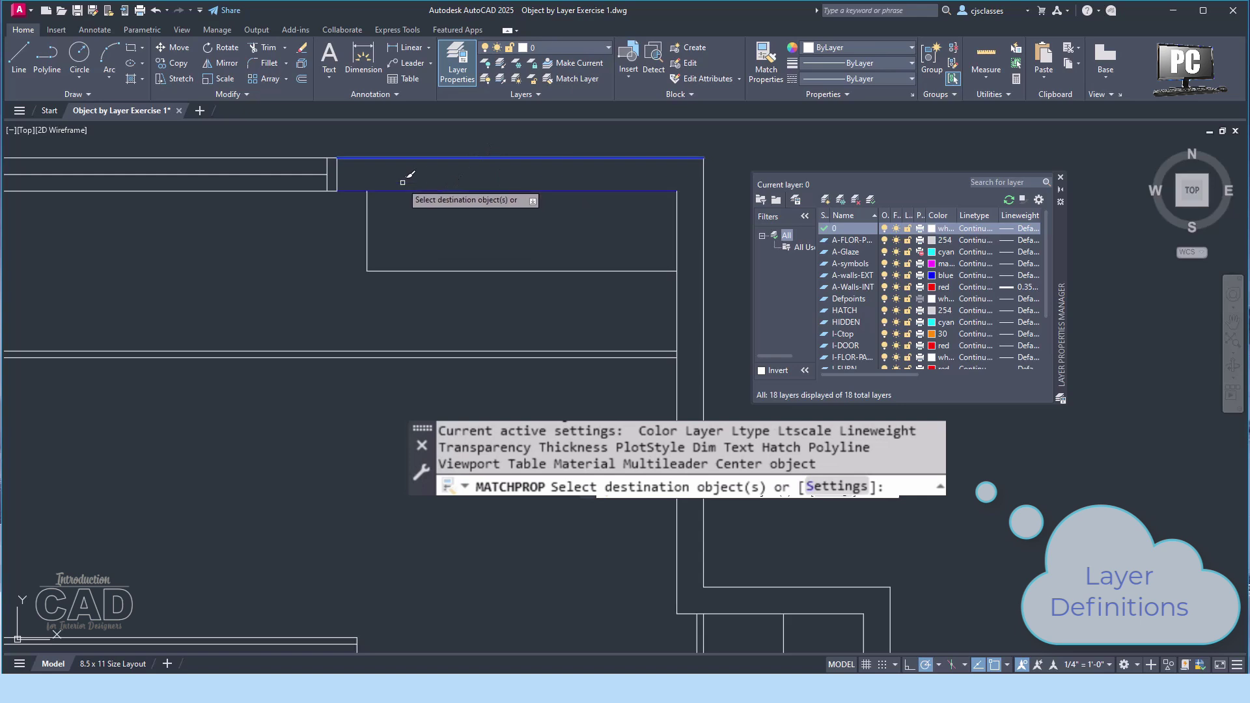
left_click(338, 173)
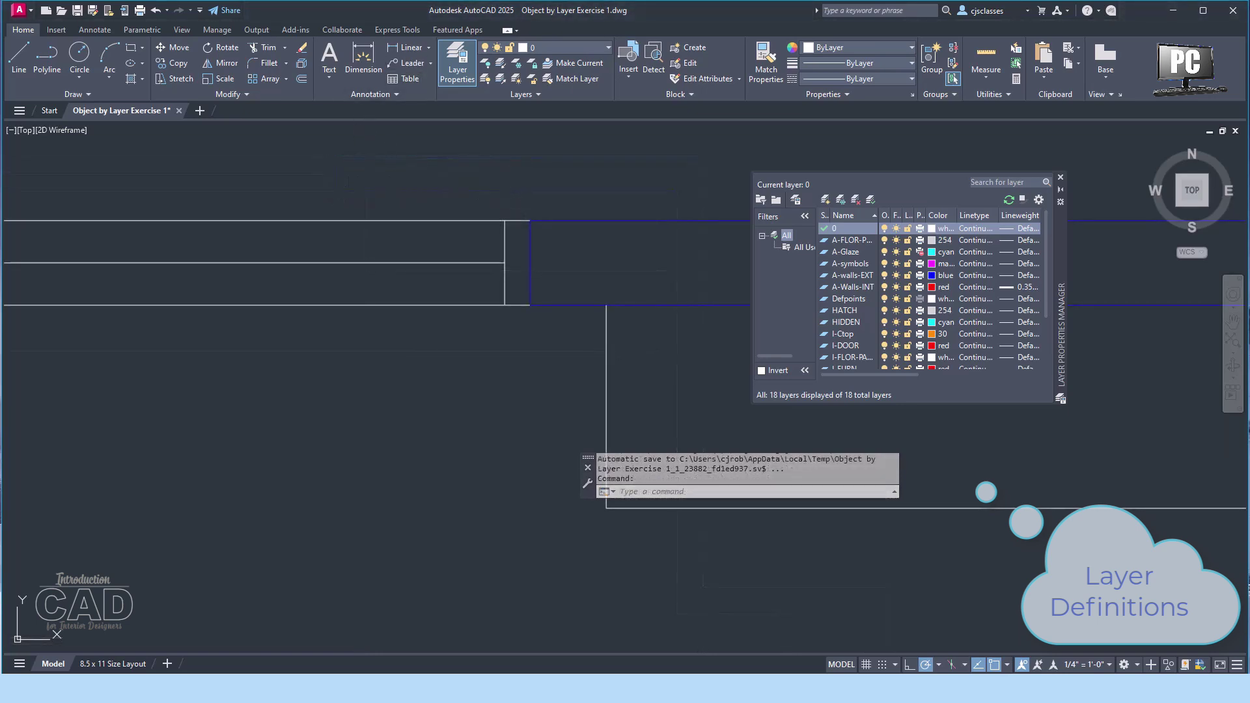
- Select the top window's three horizontal lines and right end line together, assign them to the A-Glaze layer, and deselect them
left_click(509, 199)
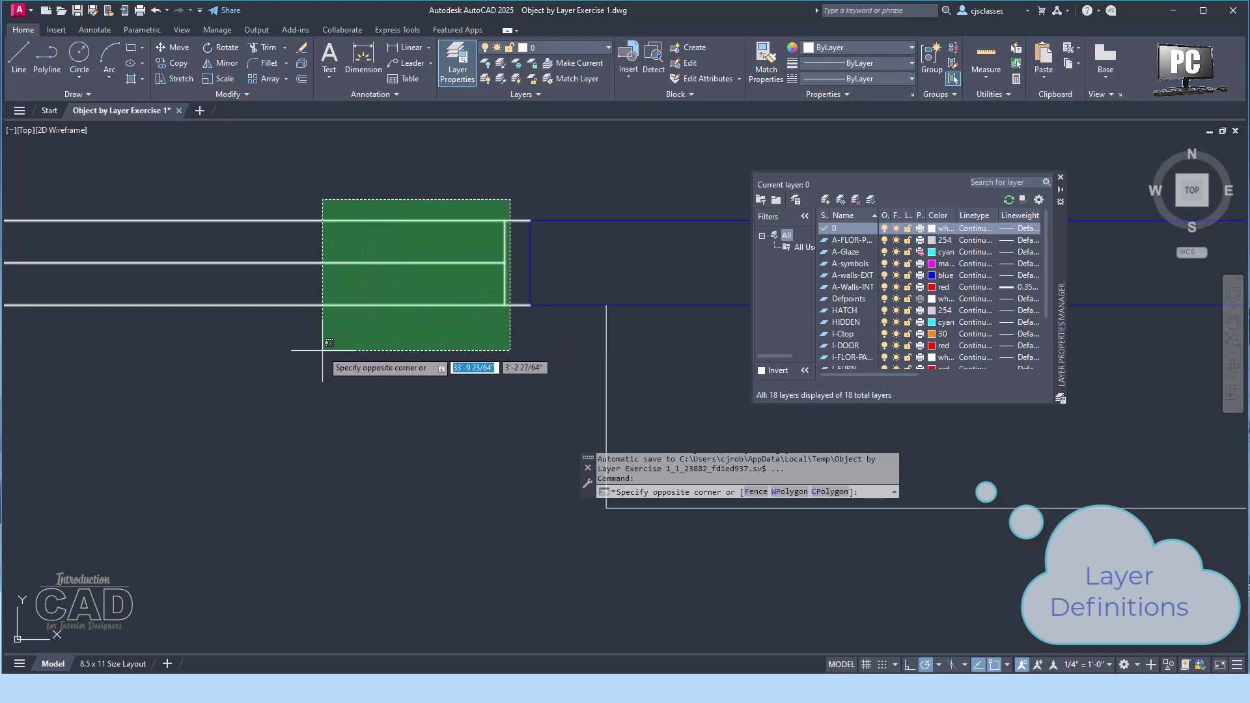
key("Escape")
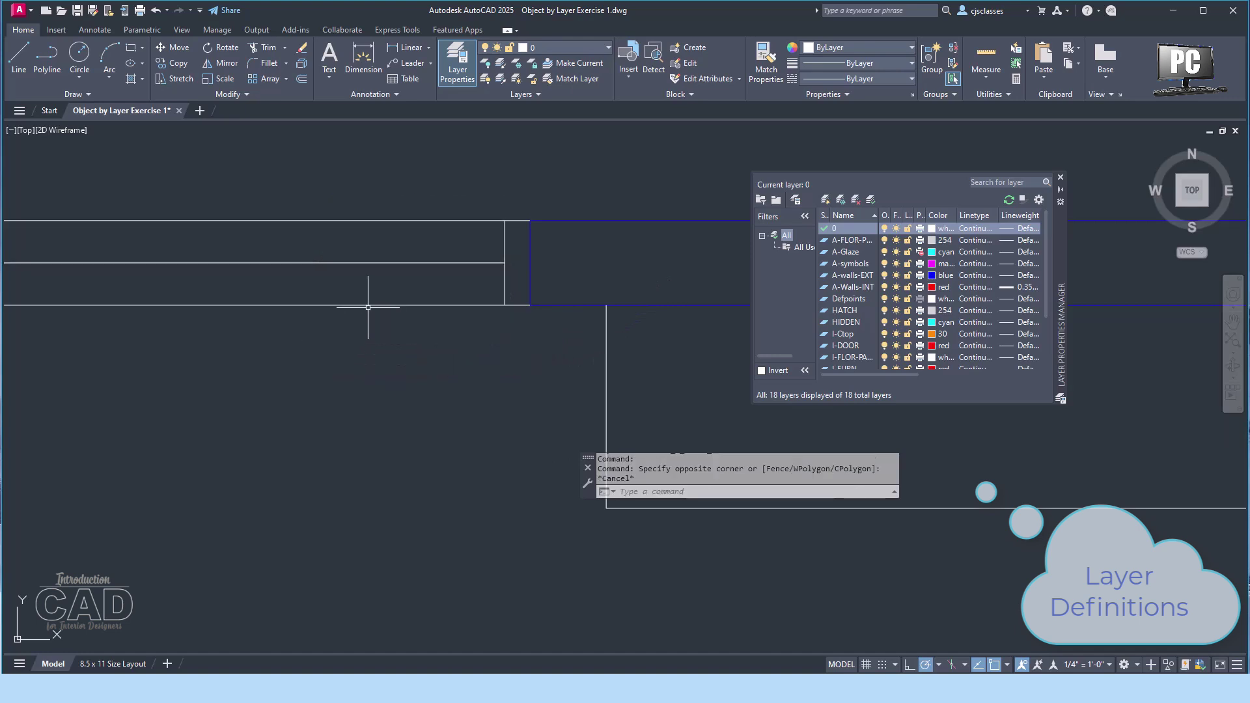
left_click(515, 160)
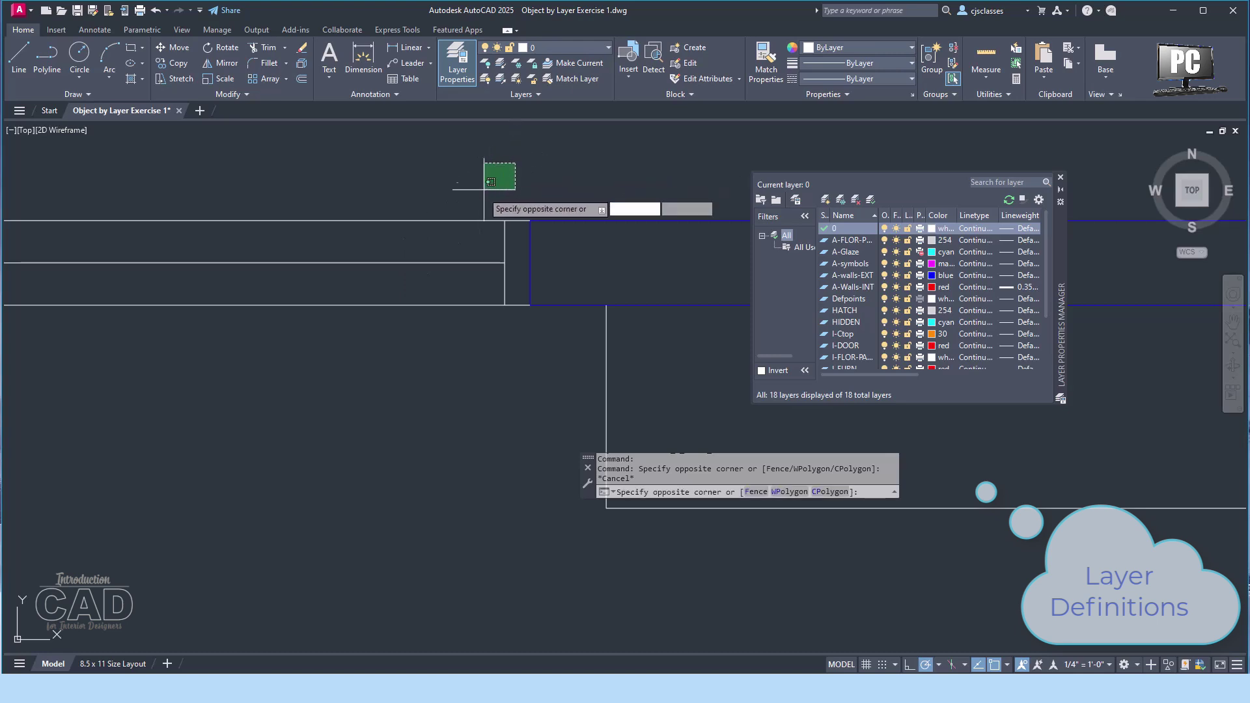
left_click(385, 361)
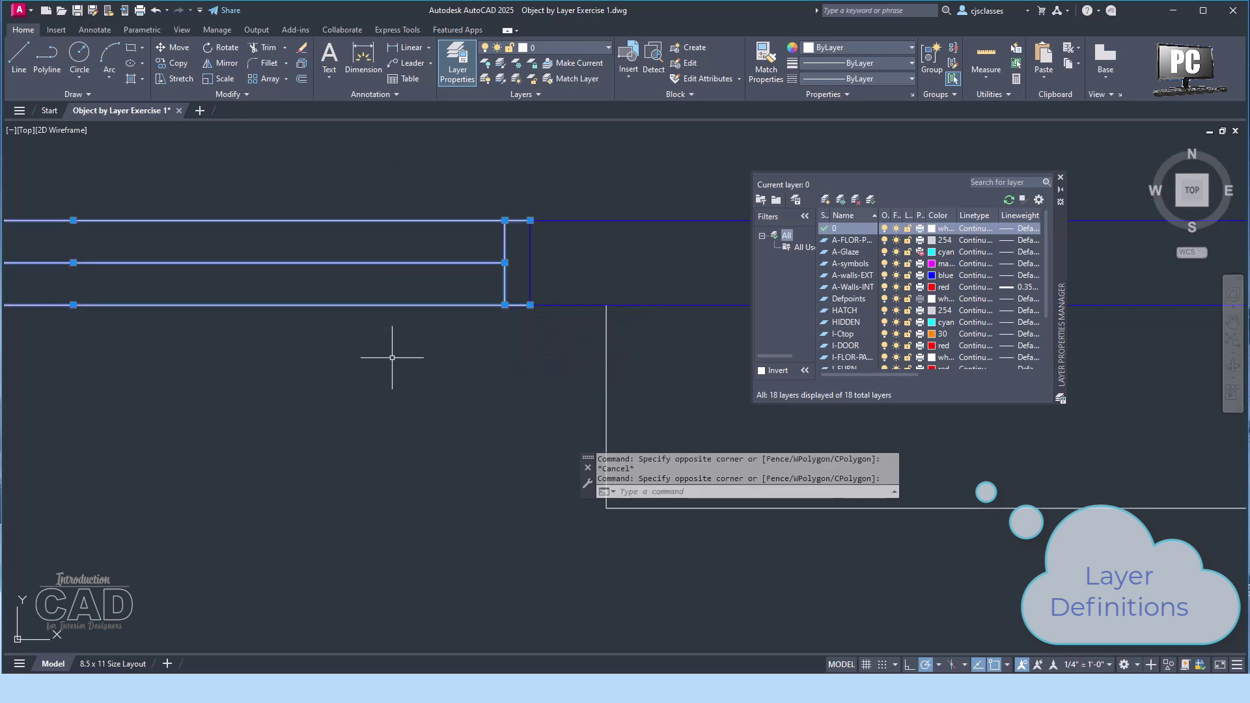
left_click(604, 46)
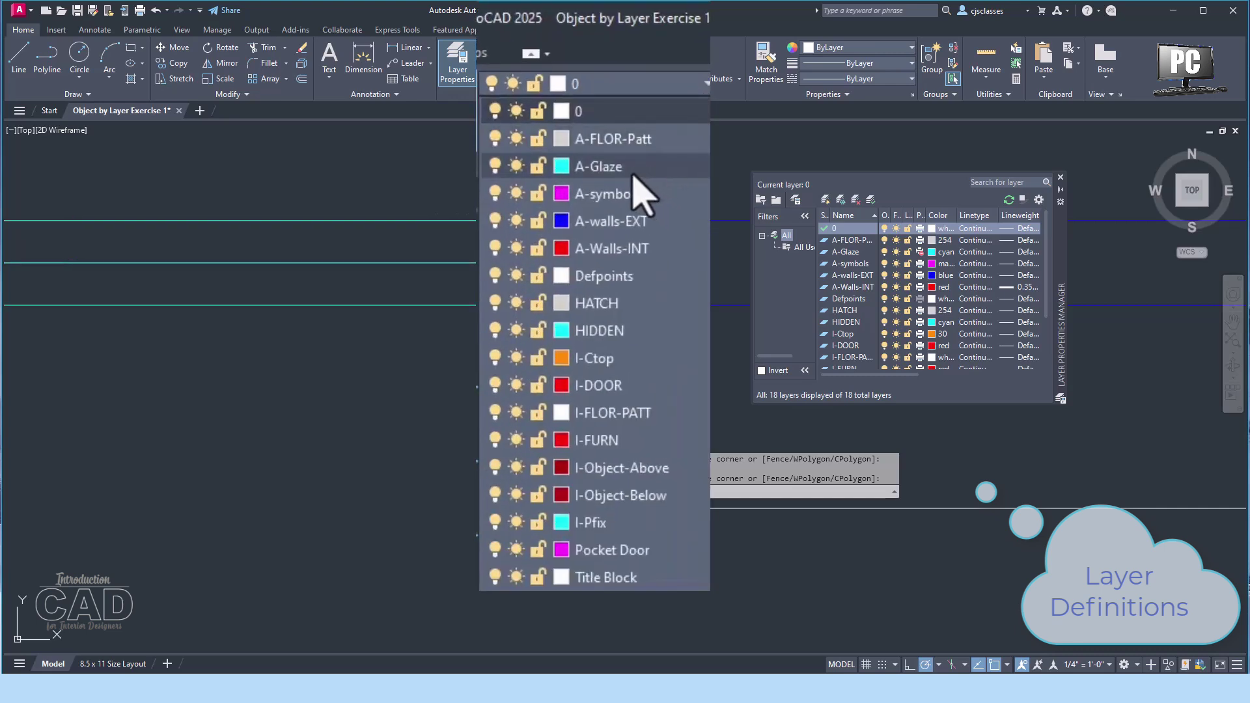
left_click(564, 97)
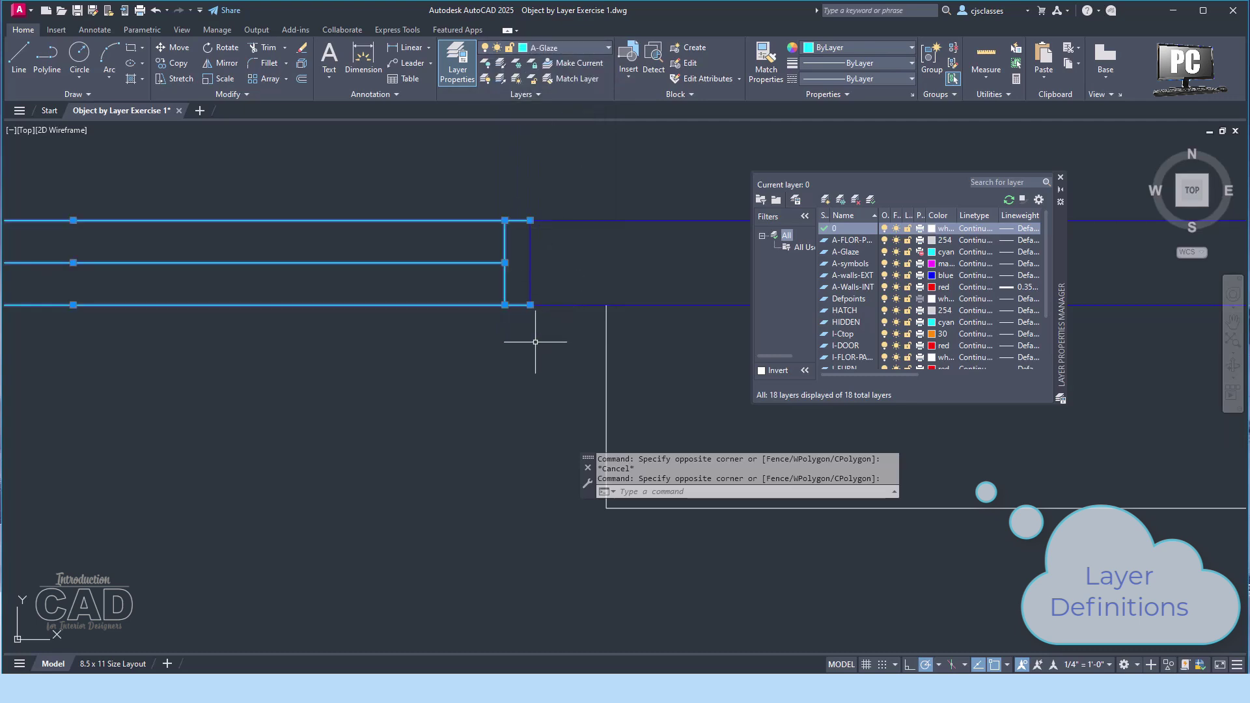
key("Escape")
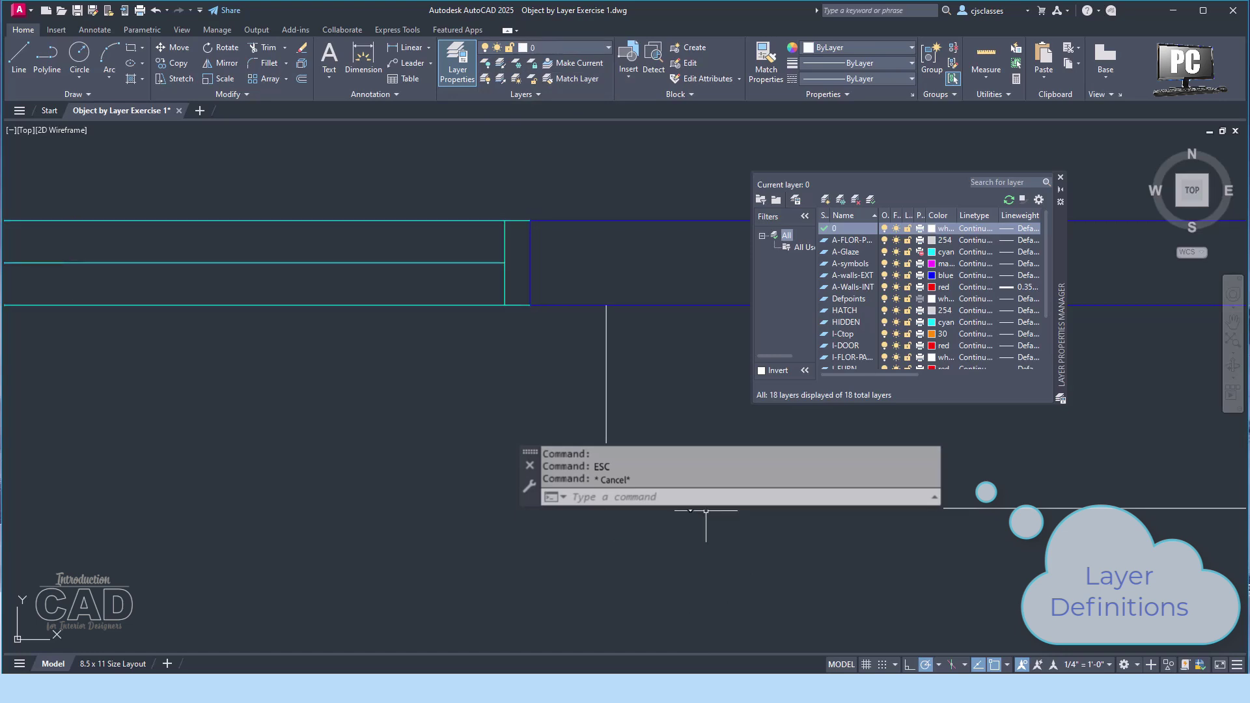
- Match the properties of the window's outer A-Glaze line to the two short vertical lines at the window's left end
scroll(465, 429, "down", 1)
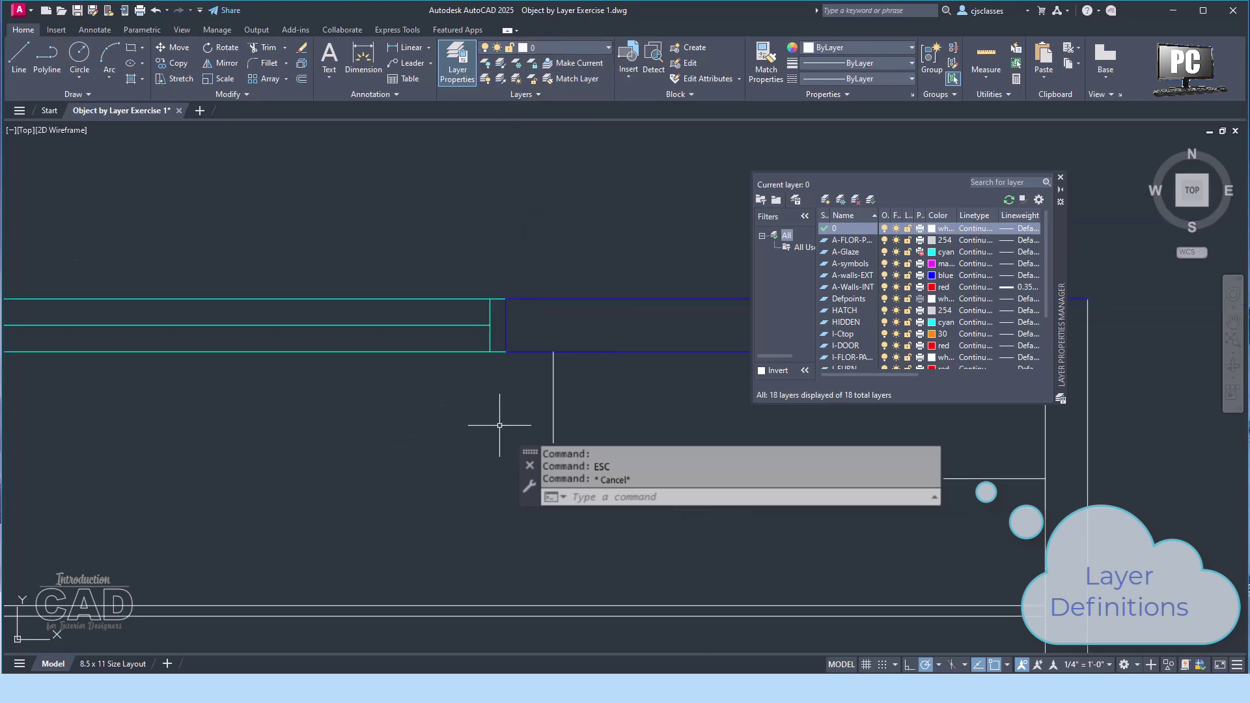
middle_click_drag(500, 423, 1061, 449)
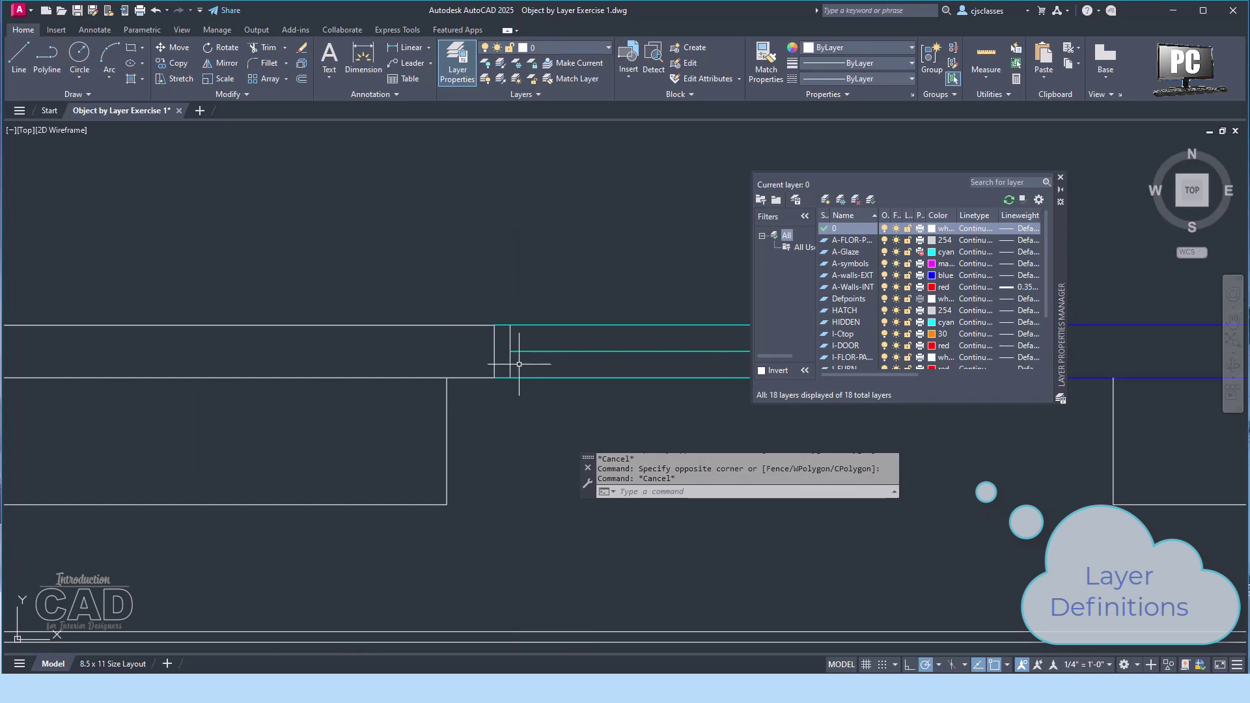
scroll(433, 367, "up", 1)
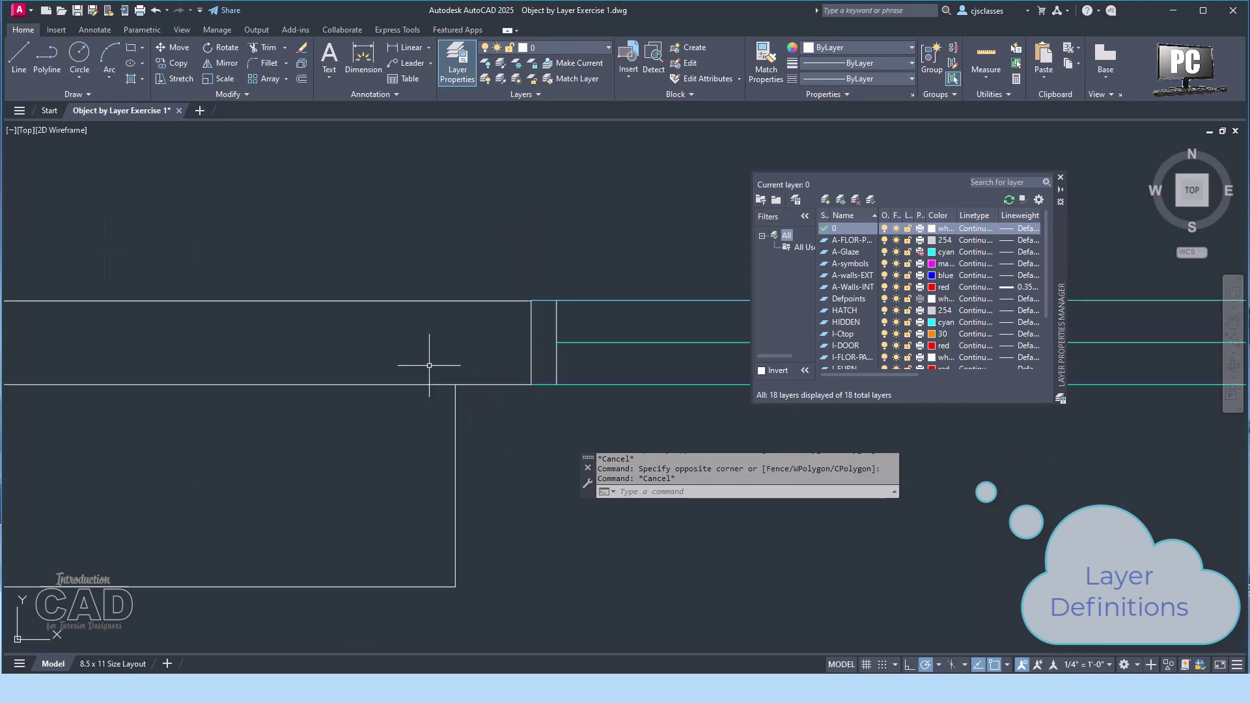
scroll(552, 342, "up", 1)
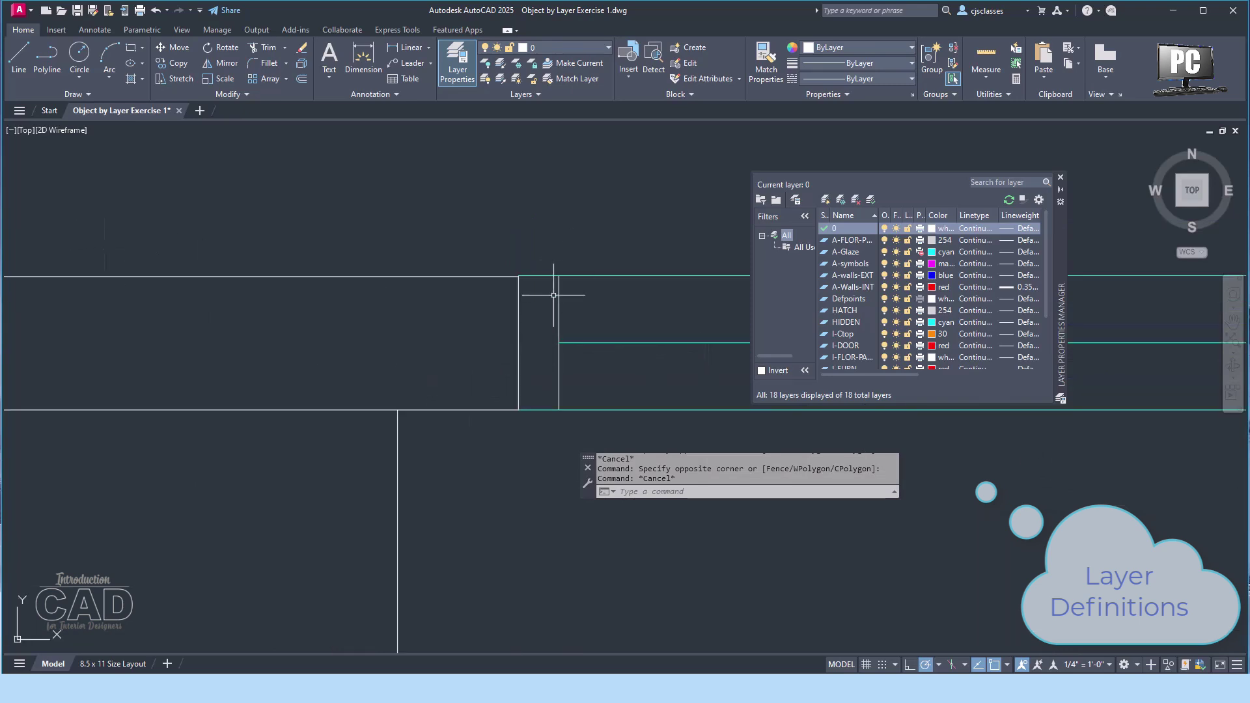
left_click(767, 60)
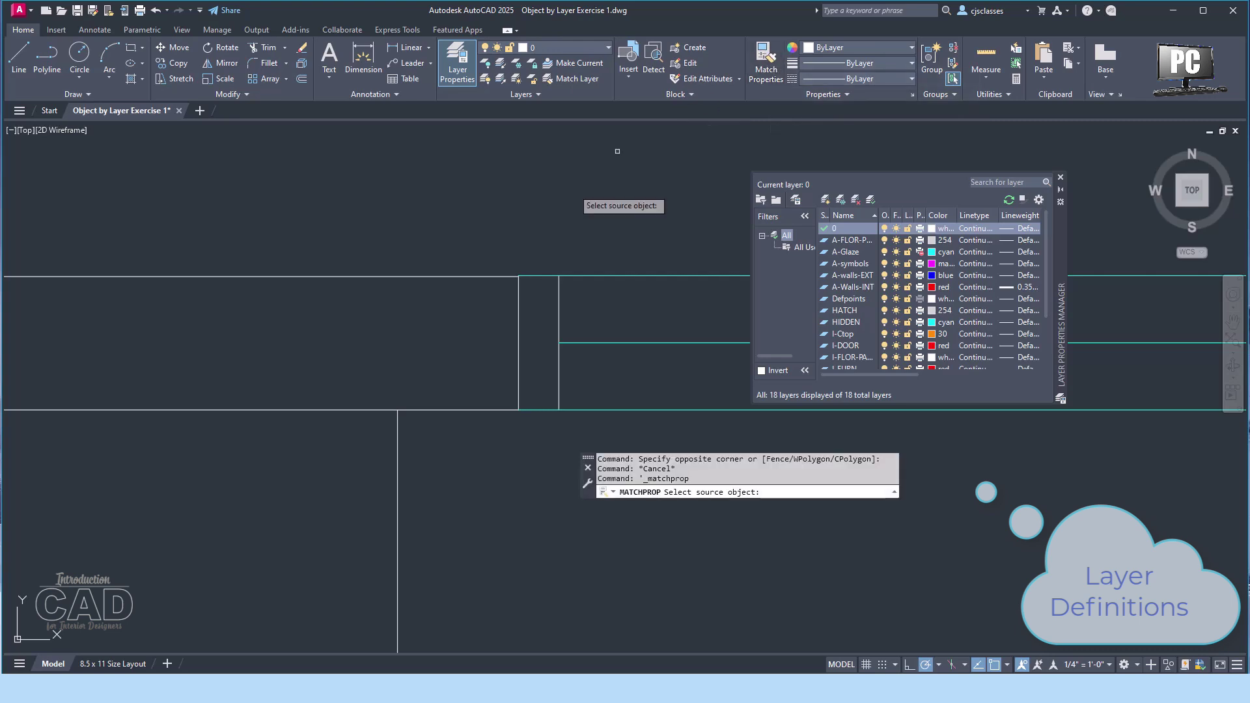
left_click(558, 277)
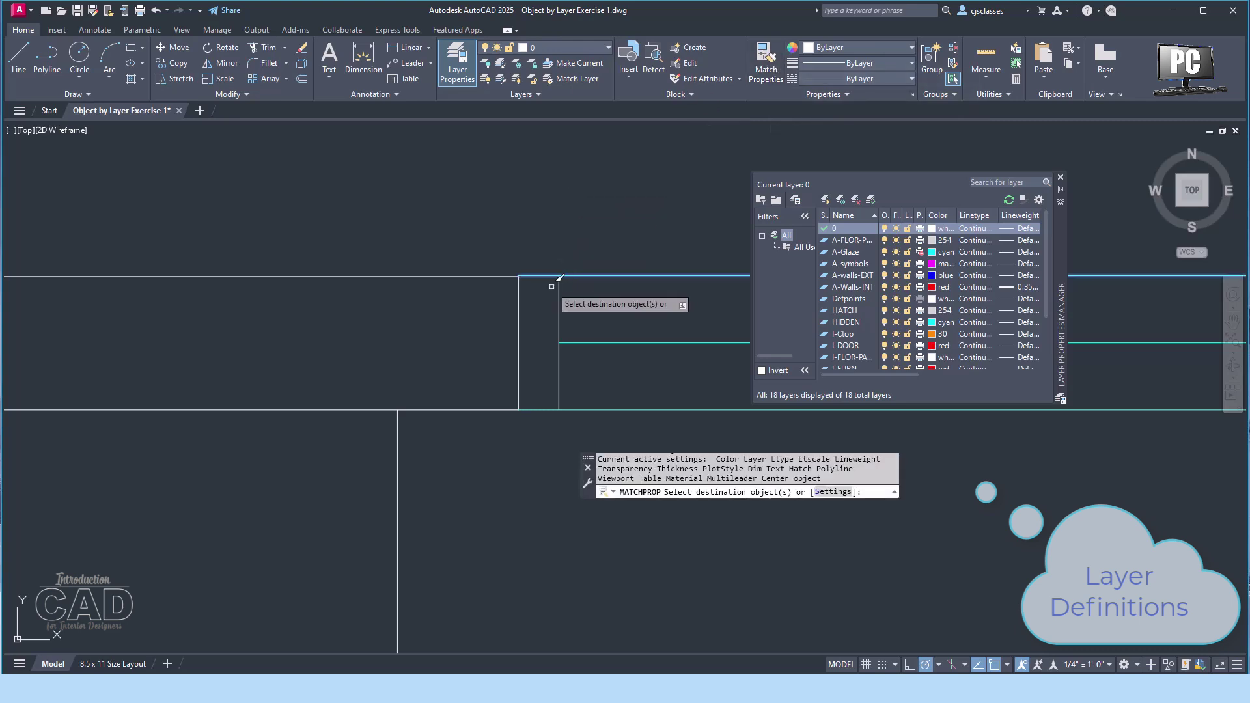
left_click(518, 385)
left_click(519, 383)
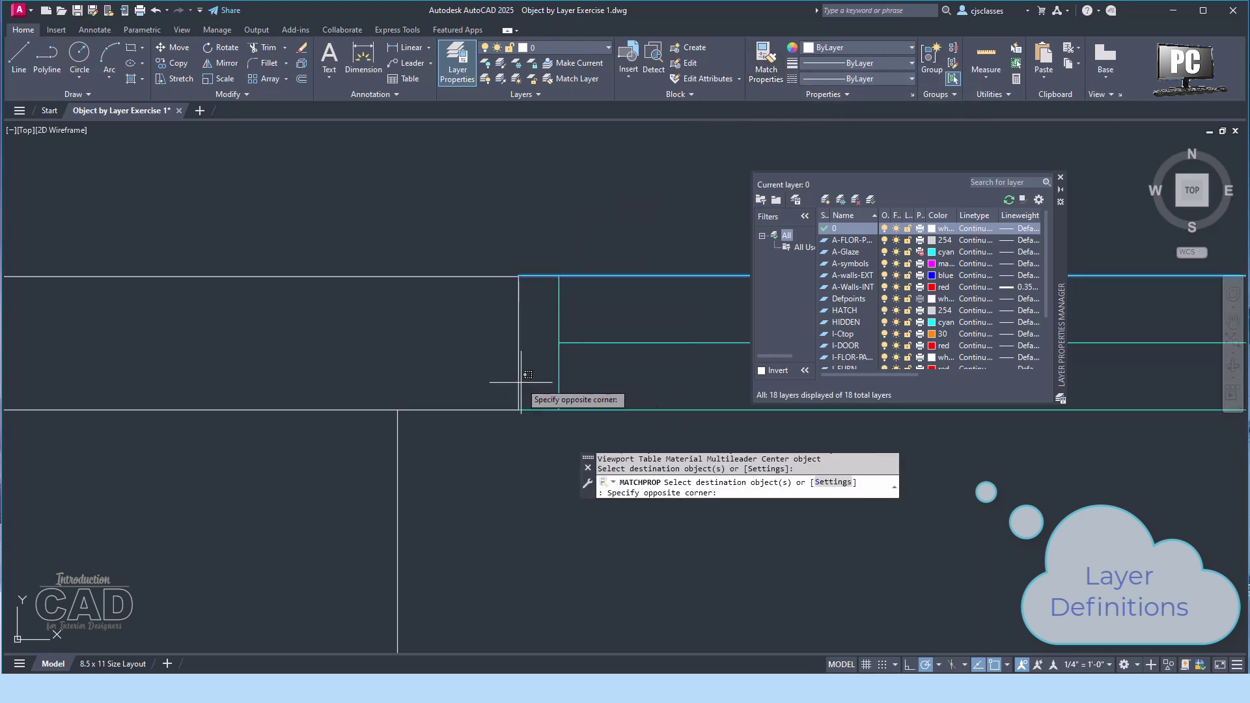
left_click(430, 367)
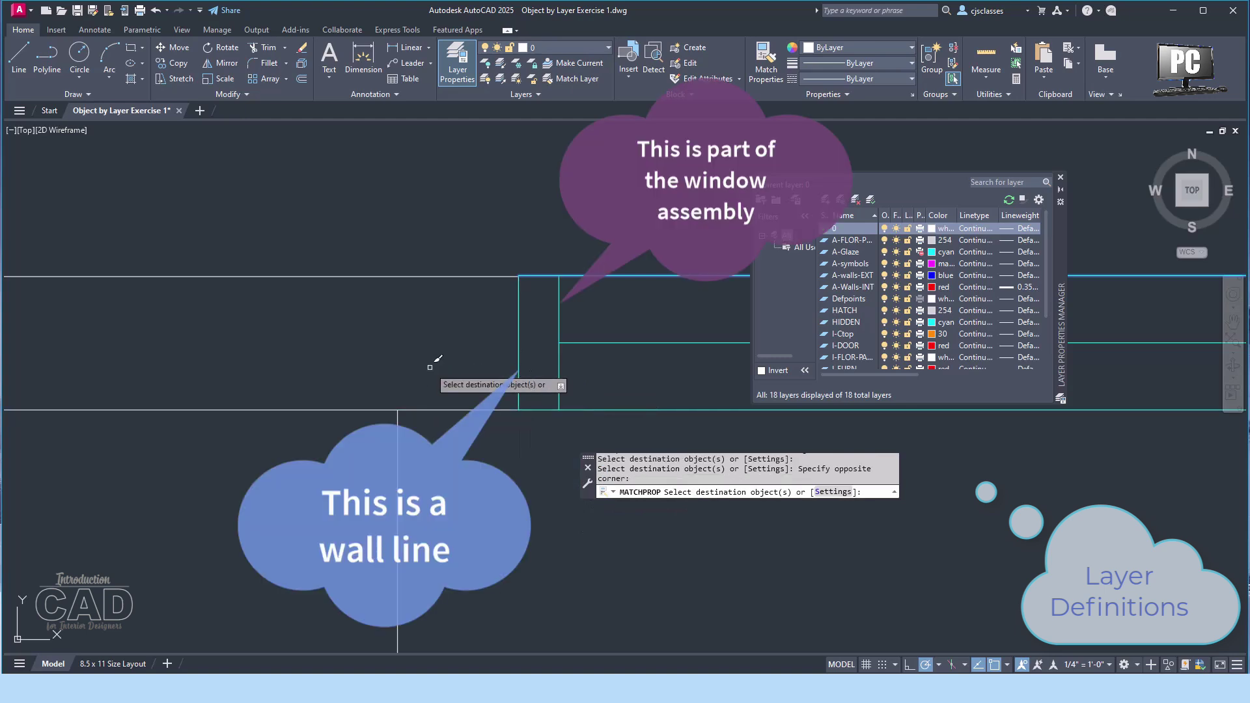
key("Return")
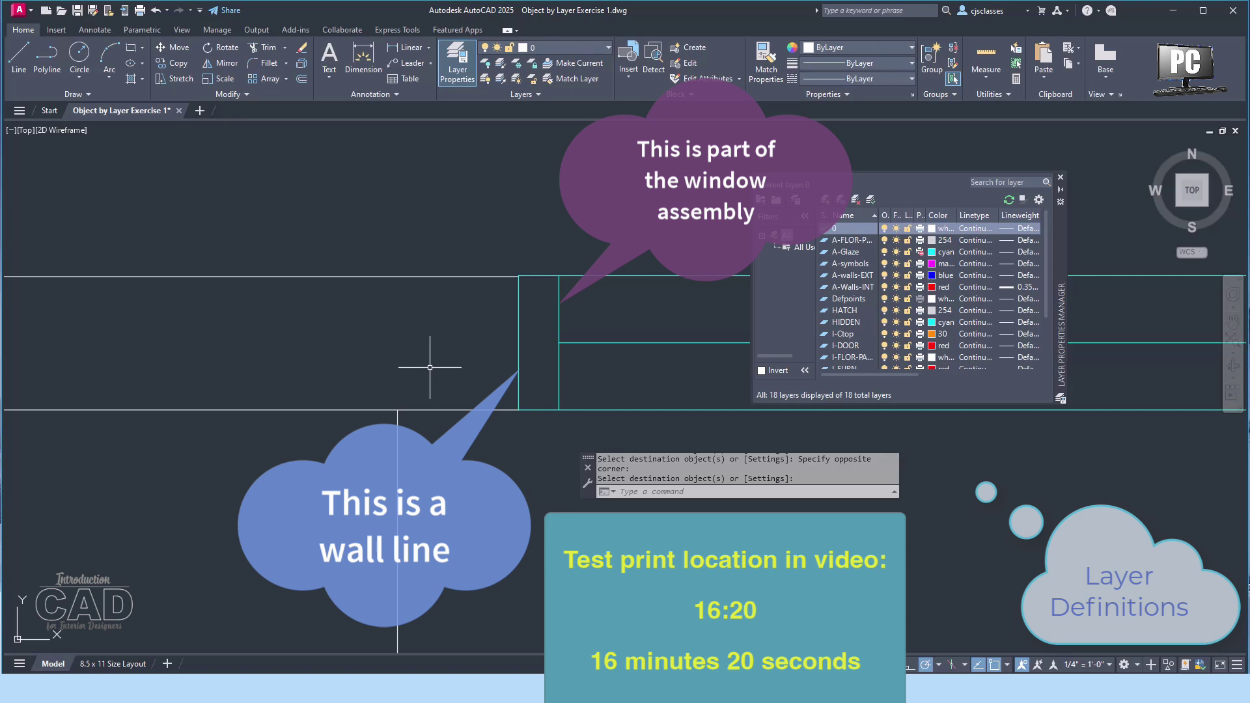
- Assign both horizontal wall lines to the left of the top window to the A-walls-EXT layer and deselect them
left_click(461, 240)
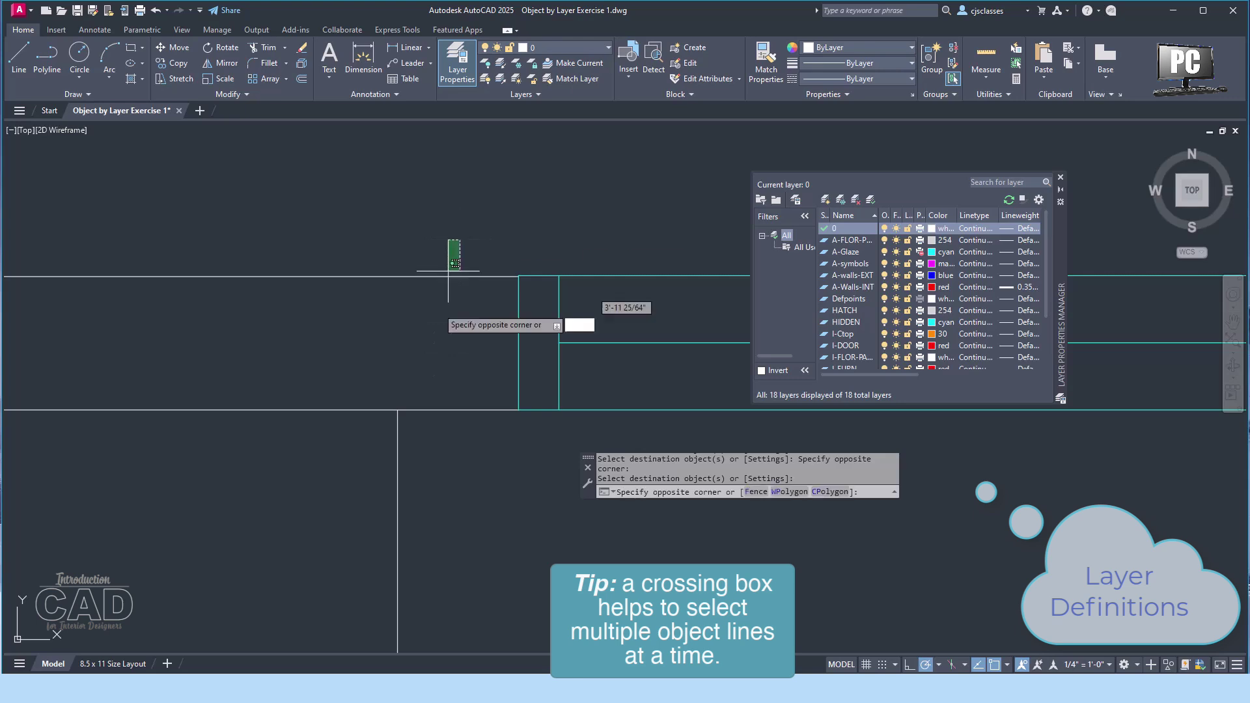
left_click(416, 481)
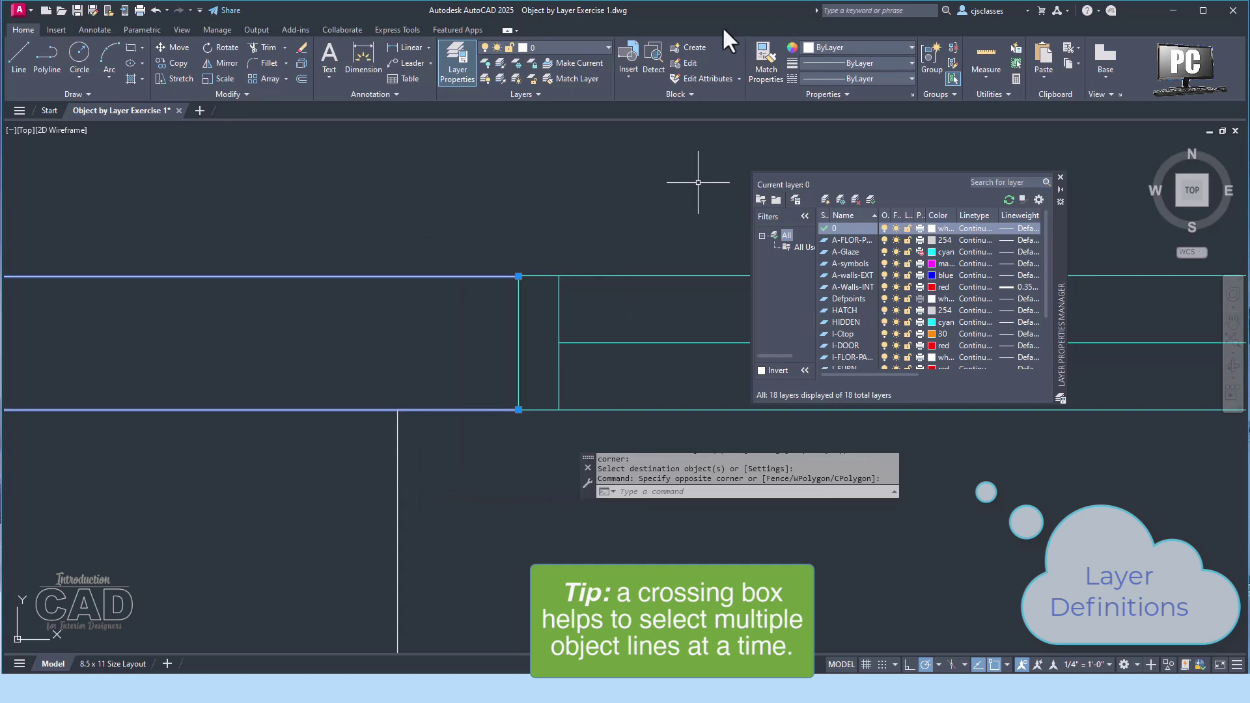
left_click(589, 47)
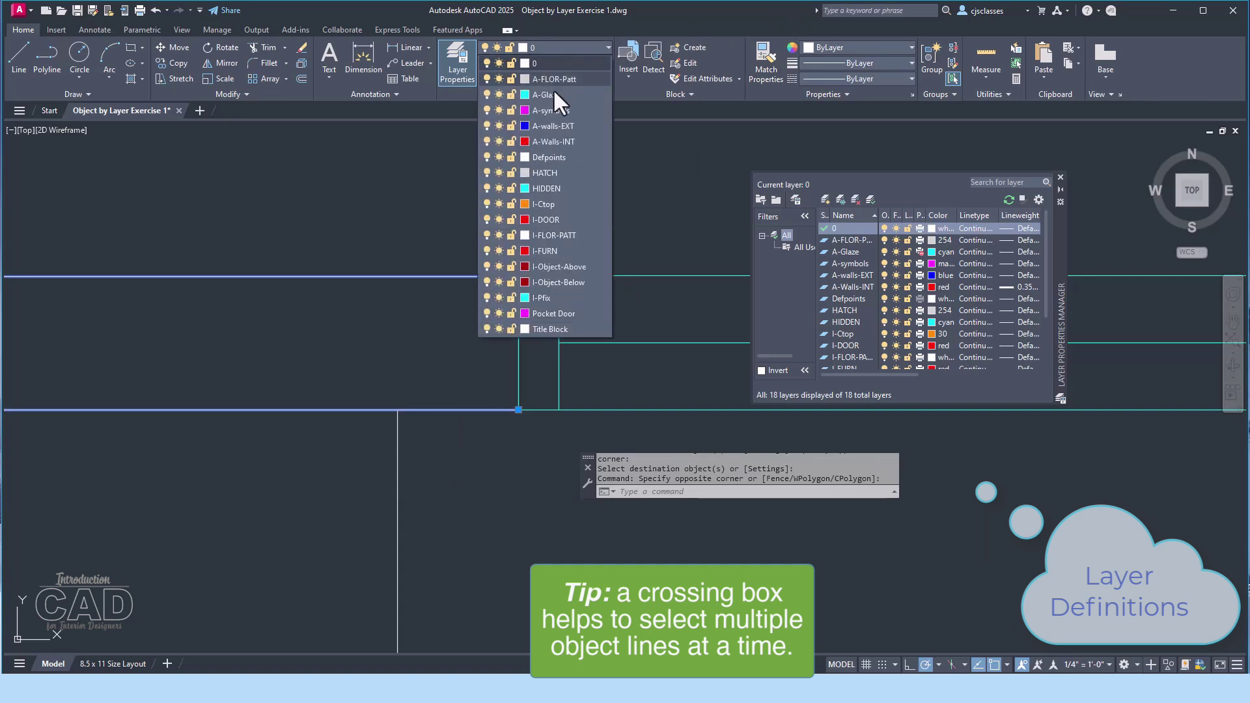
left_click(596, 130)
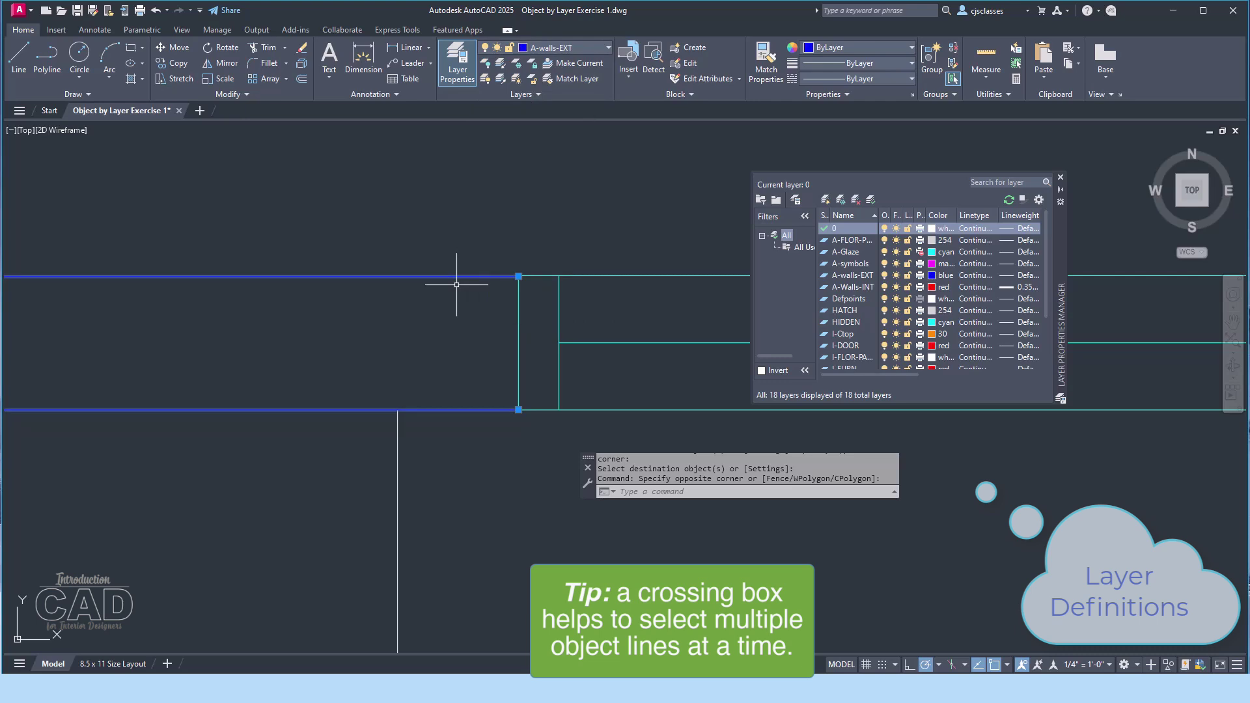
key("Escape")
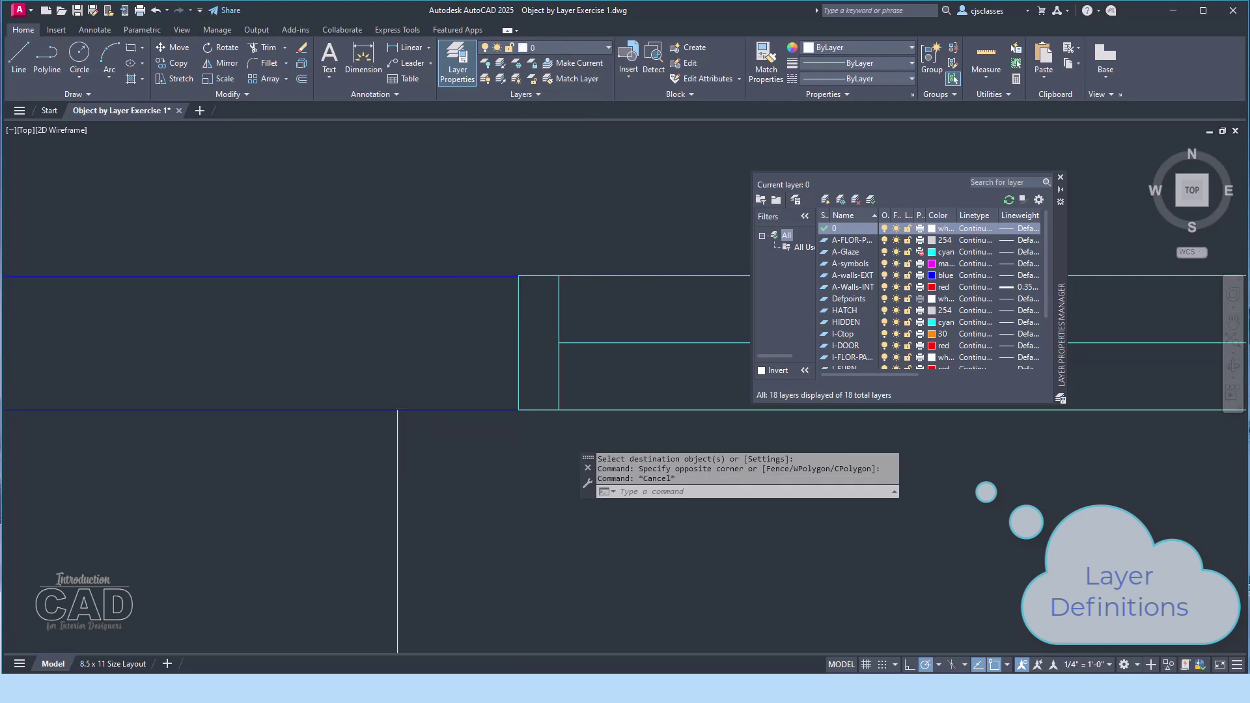
- Assign both long vertical wall lines on the plan's left side to the A-walls-EXT layer and deselect them
scroll(456, 285, "down", 6)
scroll(446, 377, "down", 2)
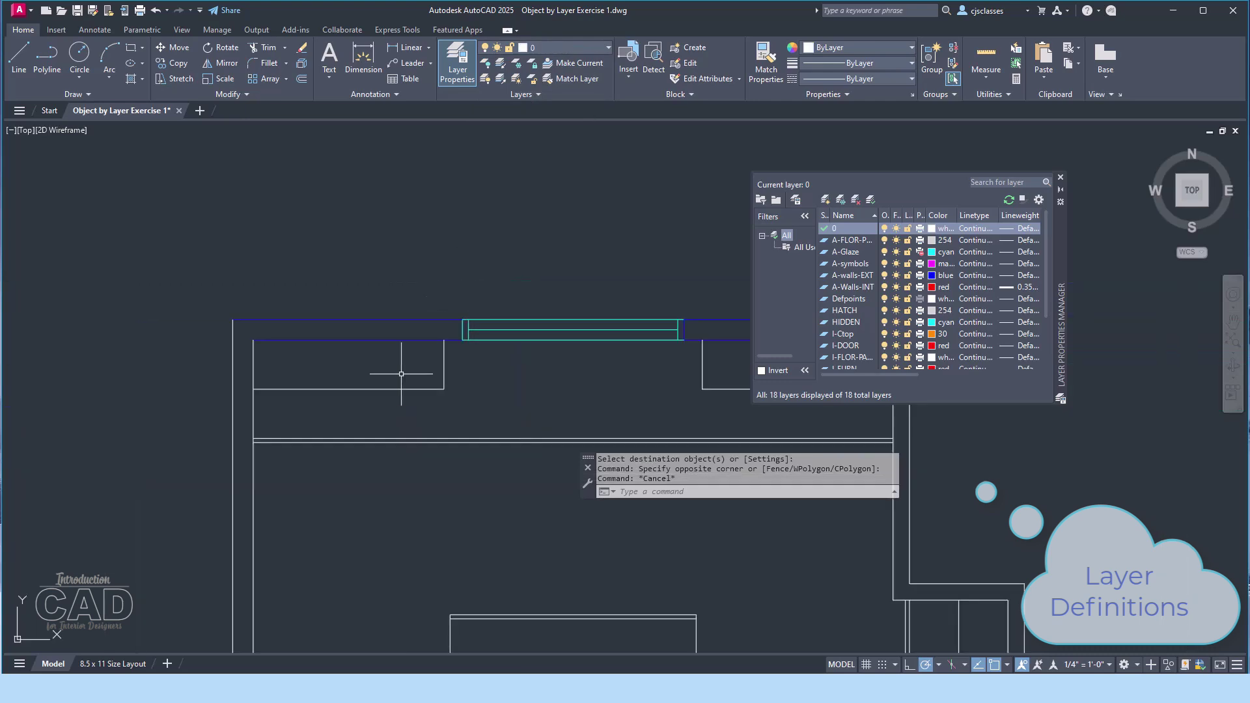
left_click(283, 501)
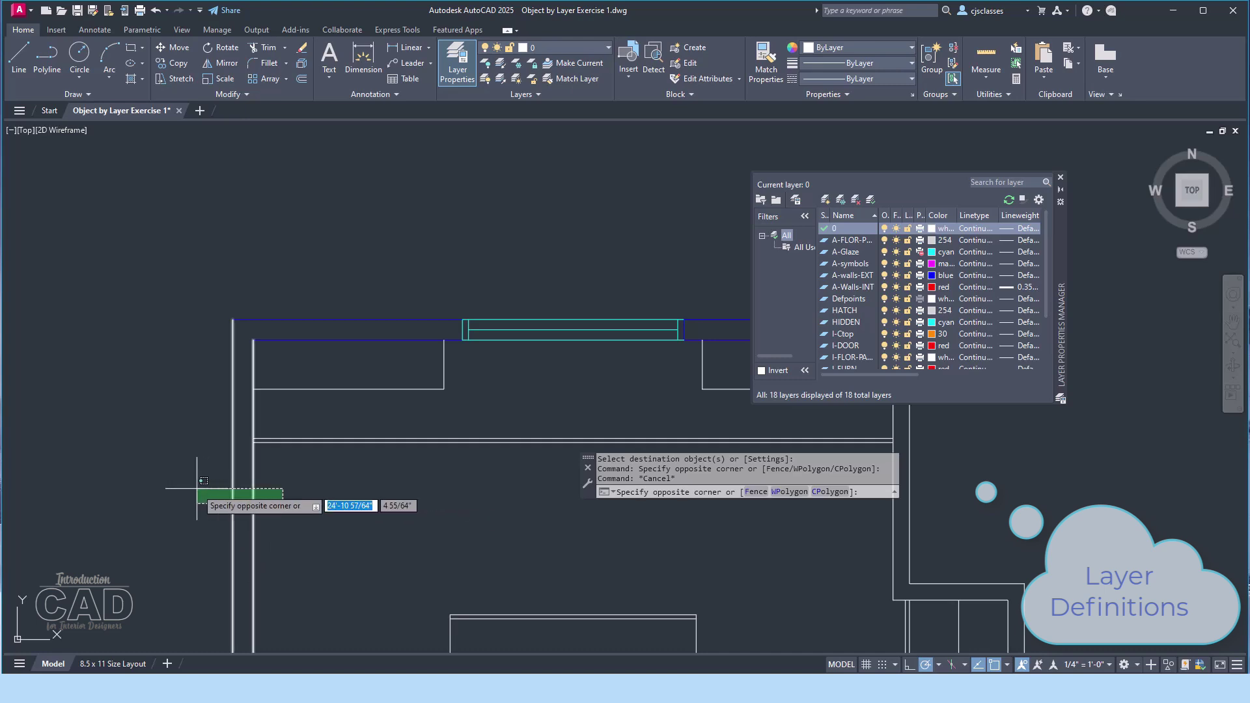
left_click(197, 488)
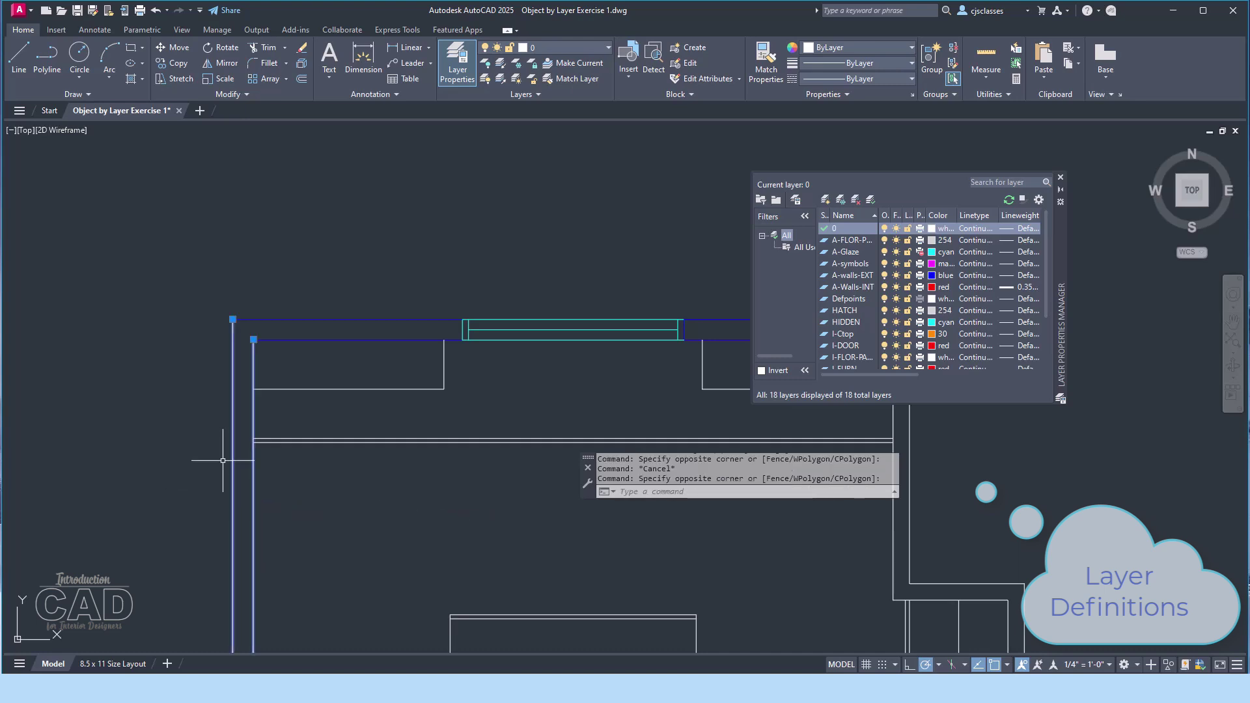
left_click(595, 42)
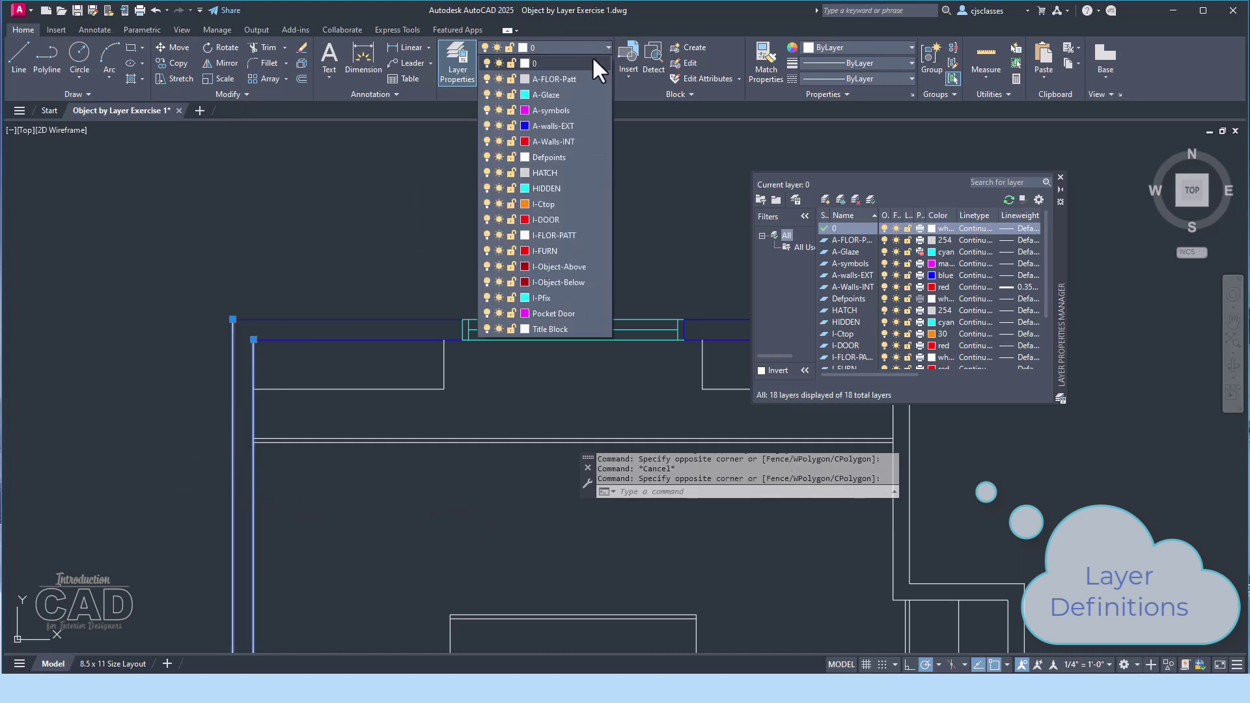
left_click(564, 131)
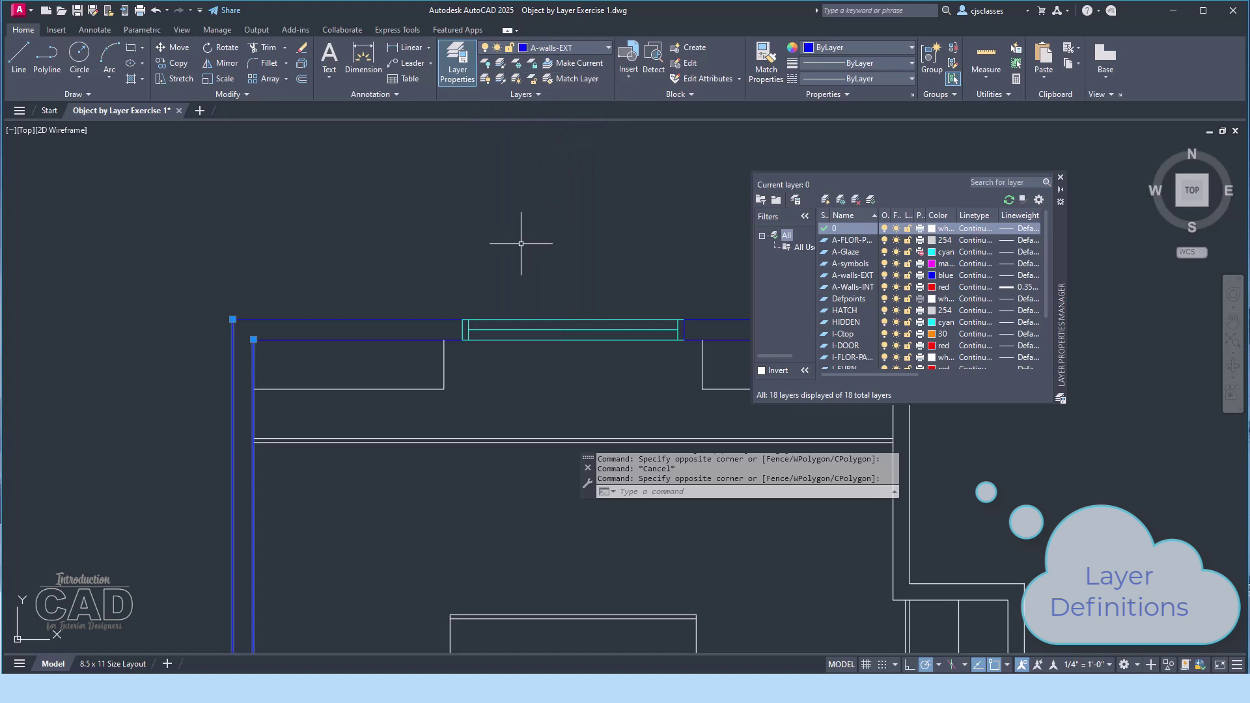
key("Escape")
- Assign the two vertical interior wall lines running from the upper right corner down to the closet to the A-Walls-INT layer and deselect them
middle_click_drag(543, 259, 187, 95)
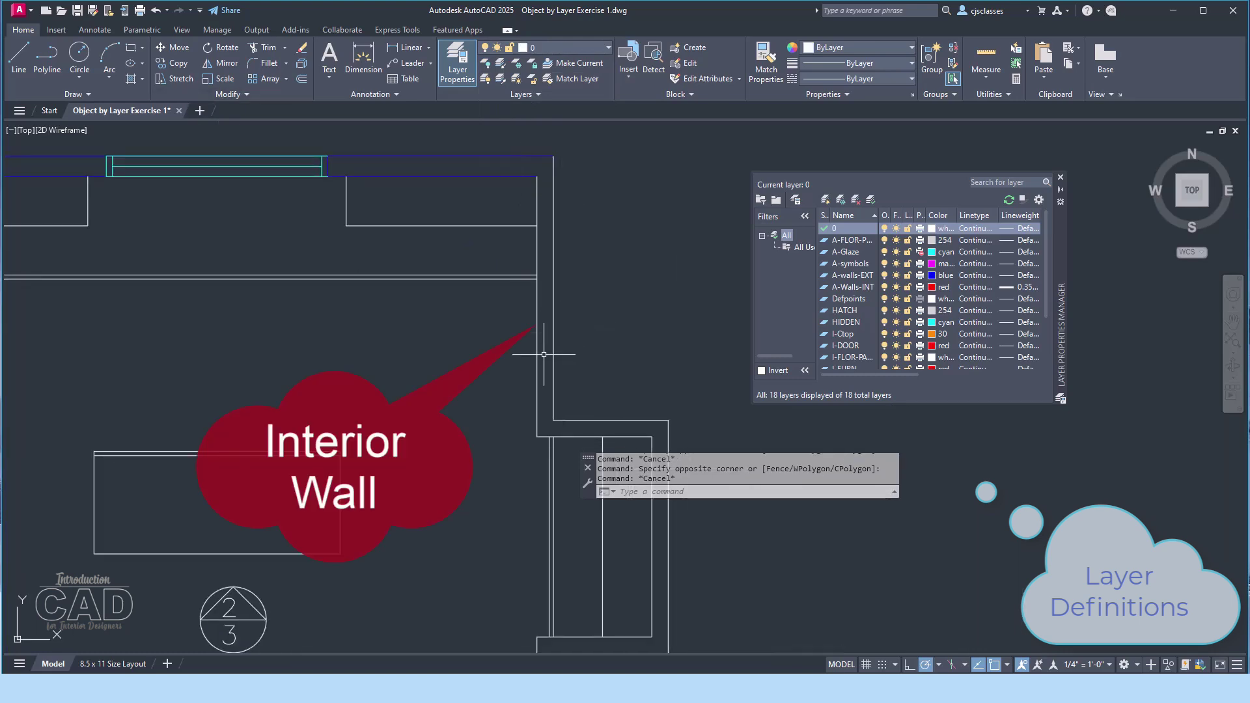
left_click(587, 349)
left_click(470, 345)
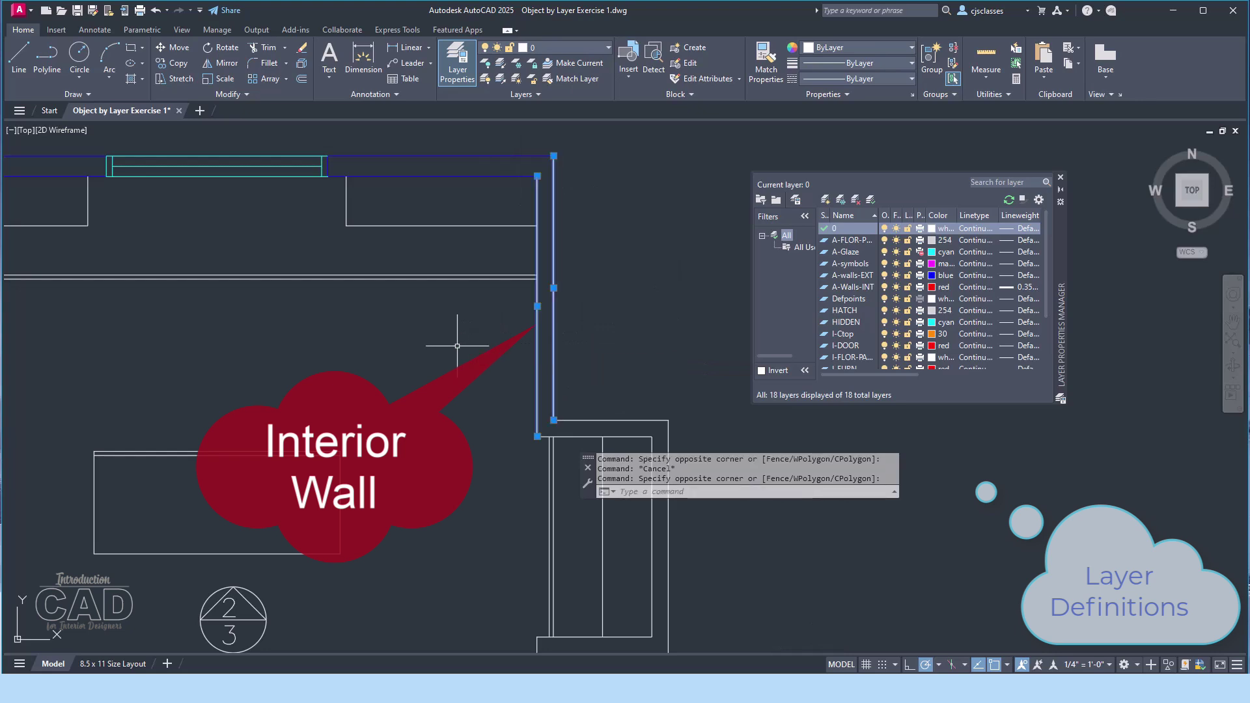
left_click(571, 44)
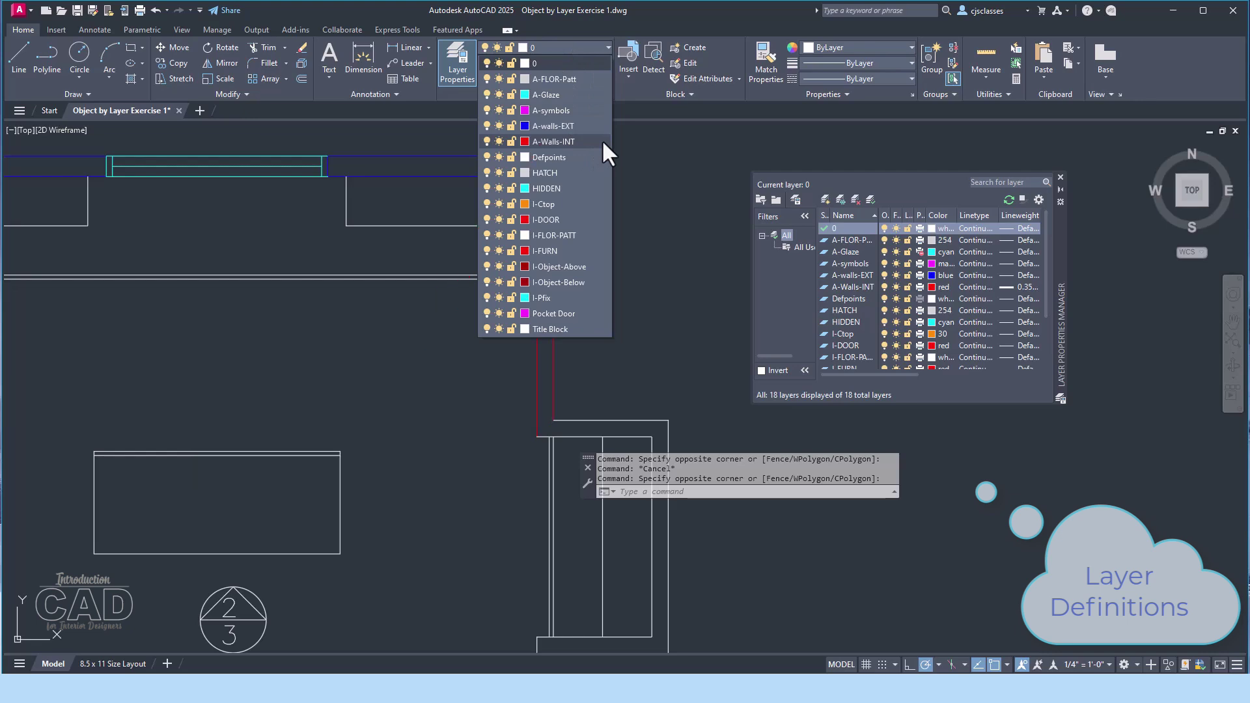
left_click(601, 141)
key("Escape")
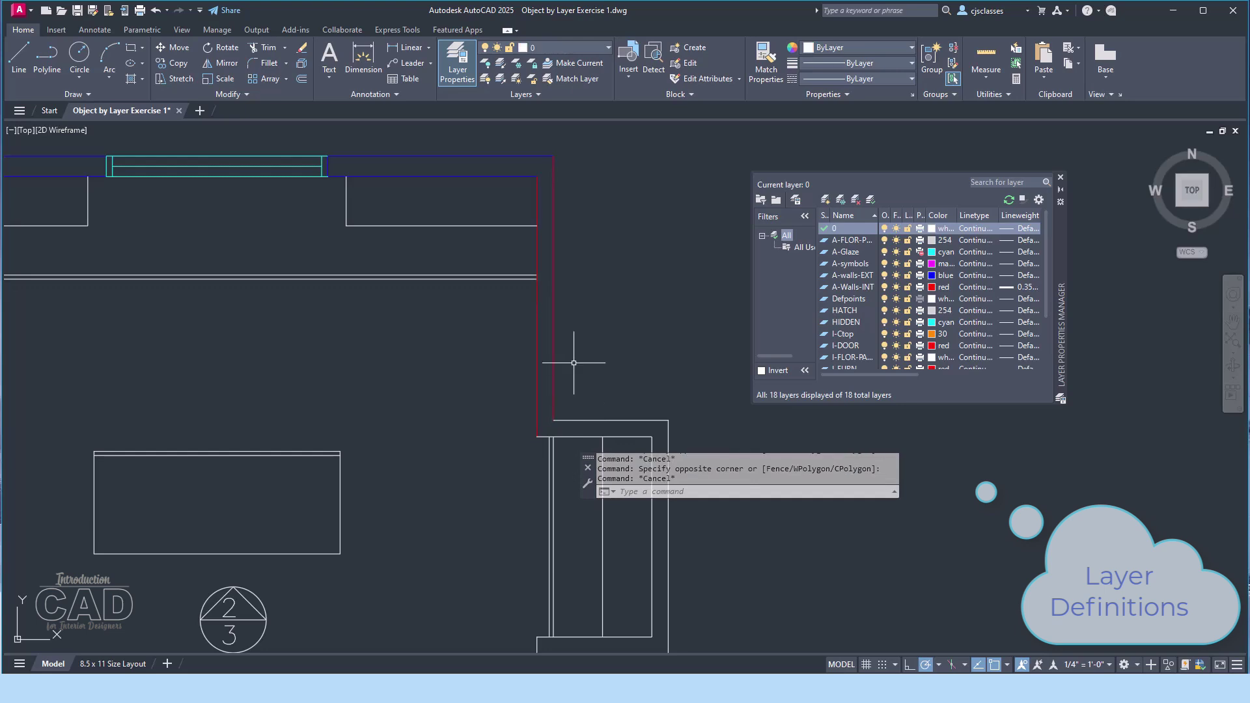
- Assign the two horizontal wall lines at the top of the closet to the A-Walls-INT layer and deselect them
left_click(584, 389)
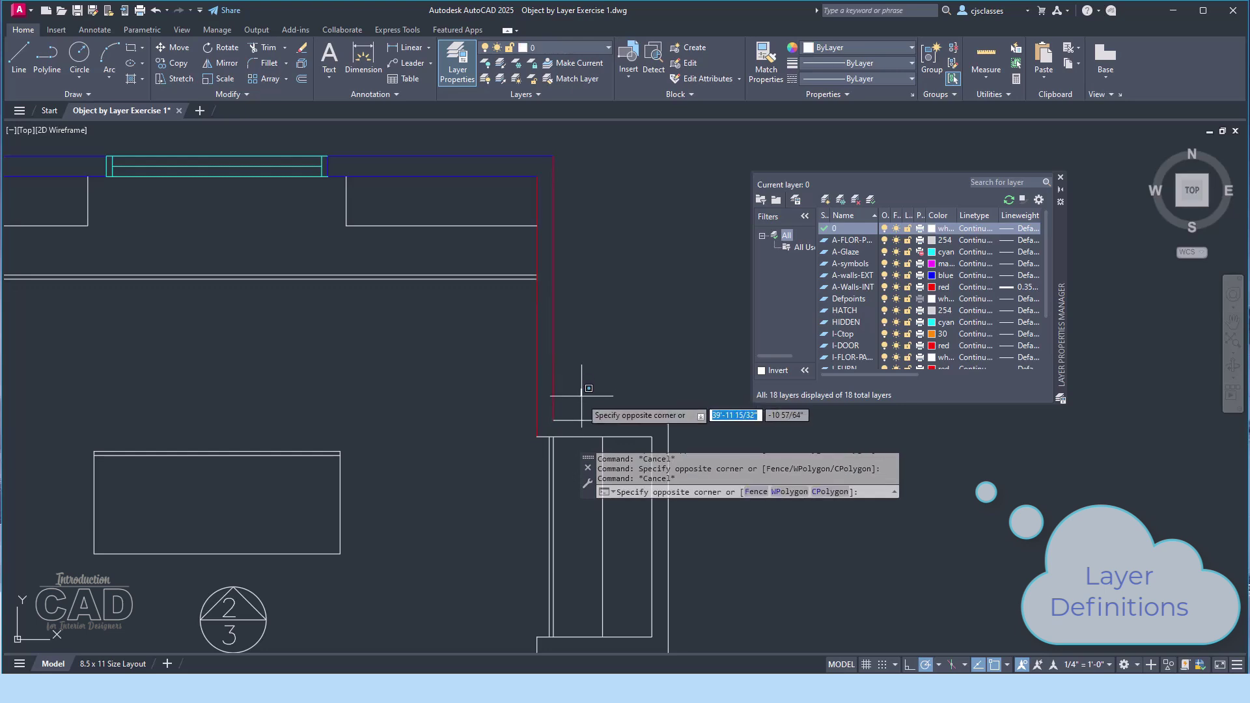
left_click(579, 471)
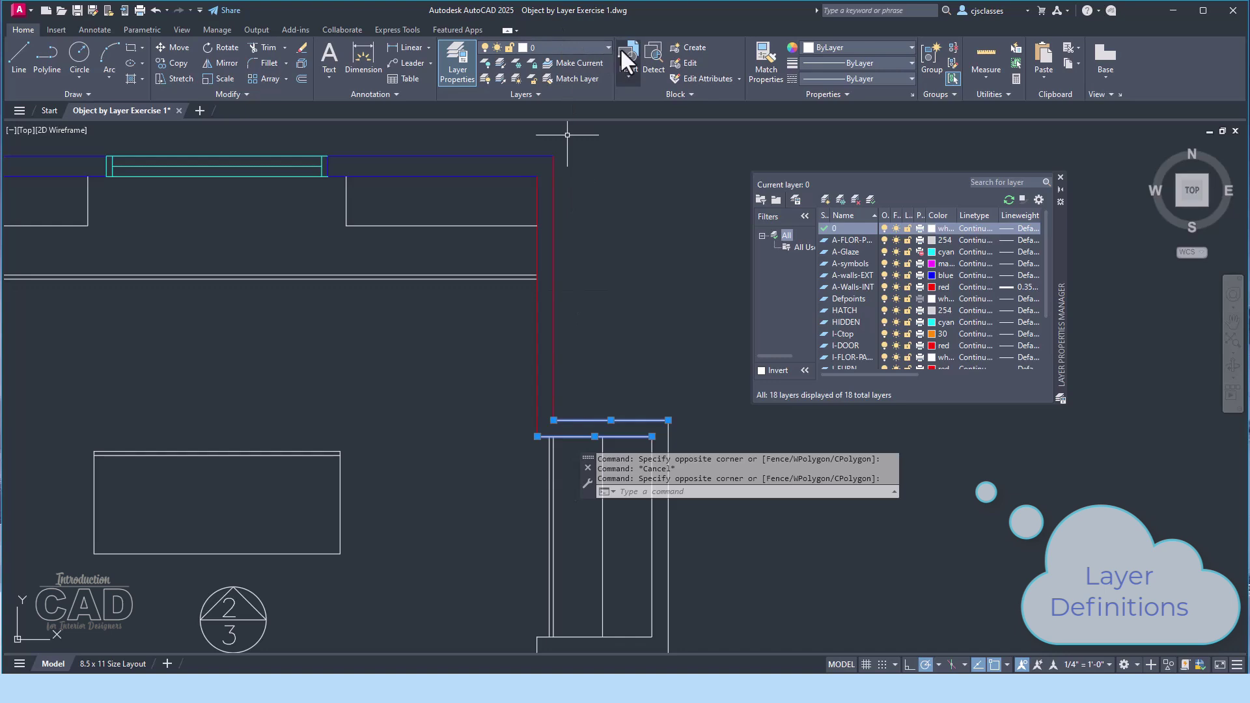
left_click(599, 48)
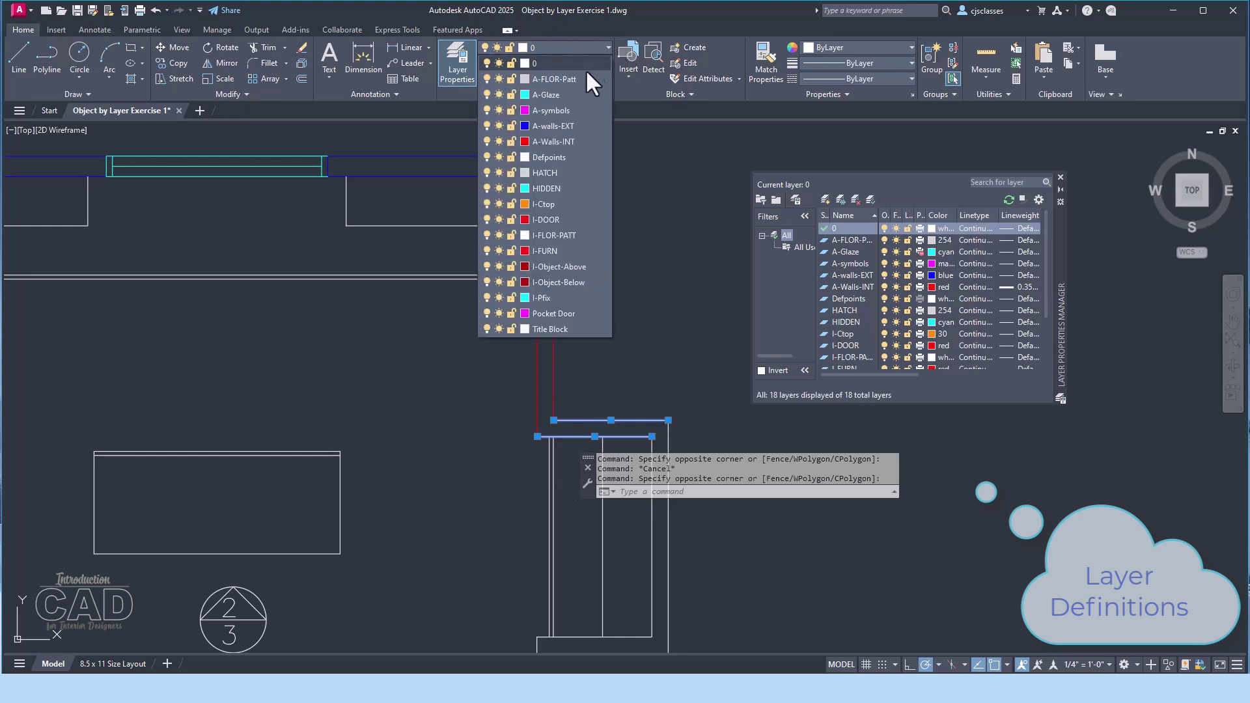
left_click(588, 140)
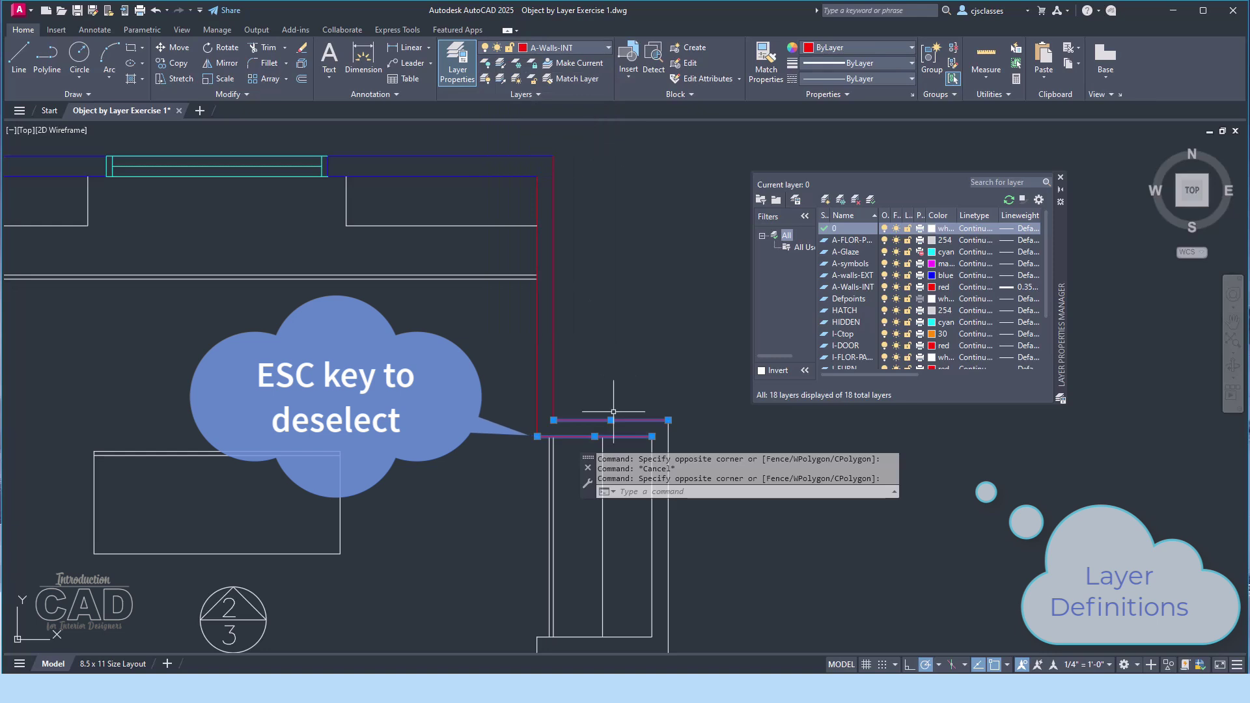
key("Escape")
- Match the properties of the closet's upper A-Walls-INT line to its two vertical outer-side wall lines and two lower horizontal wall lines
middle_click_drag(620, 409, 521, 187)
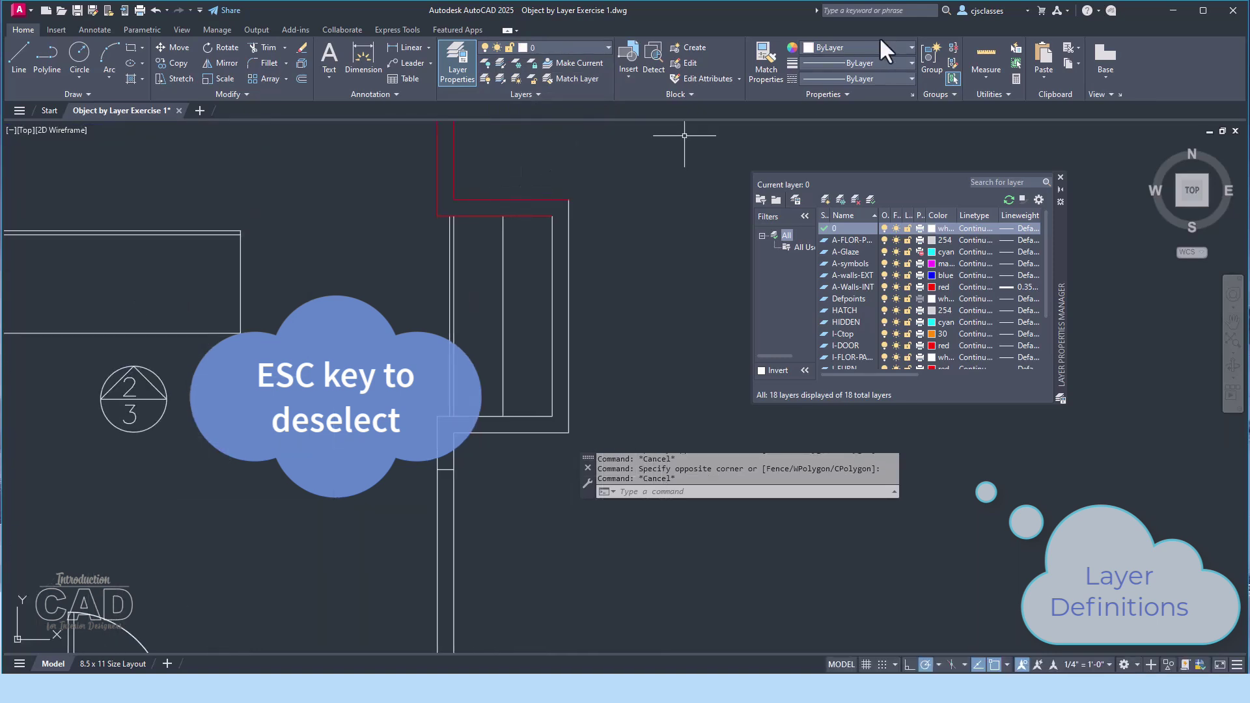
left_click(765, 58)
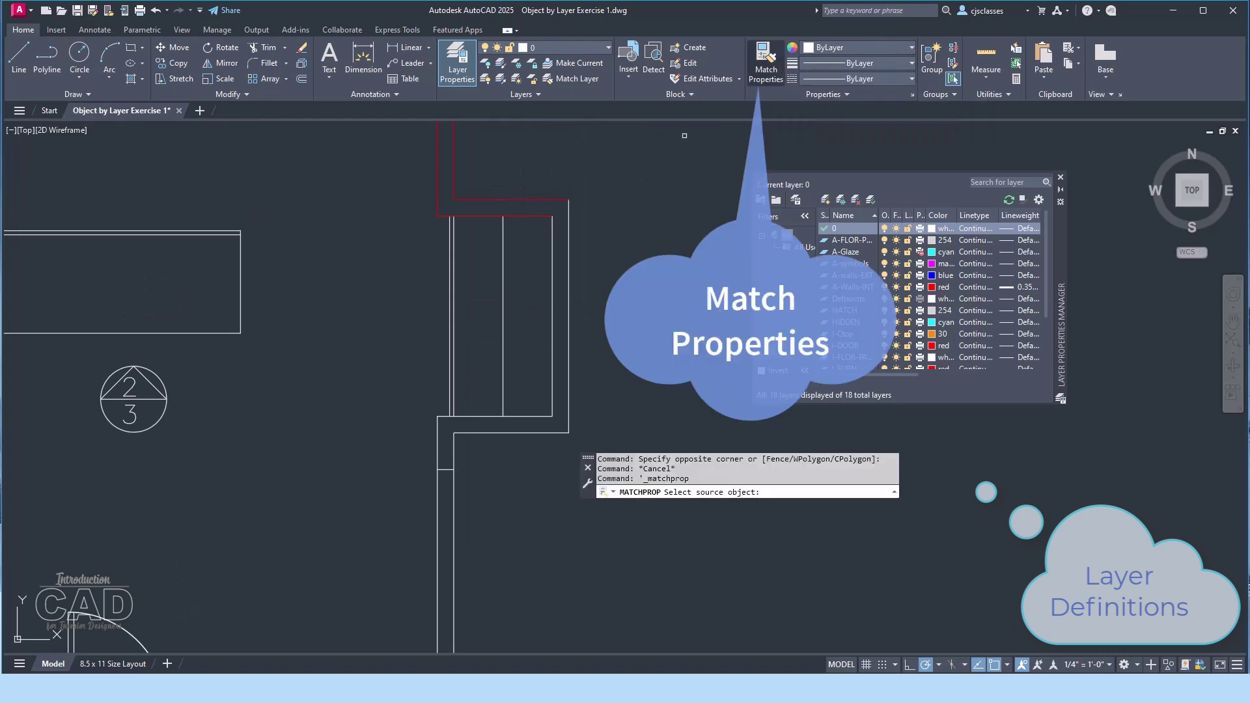
left_click(558, 199)
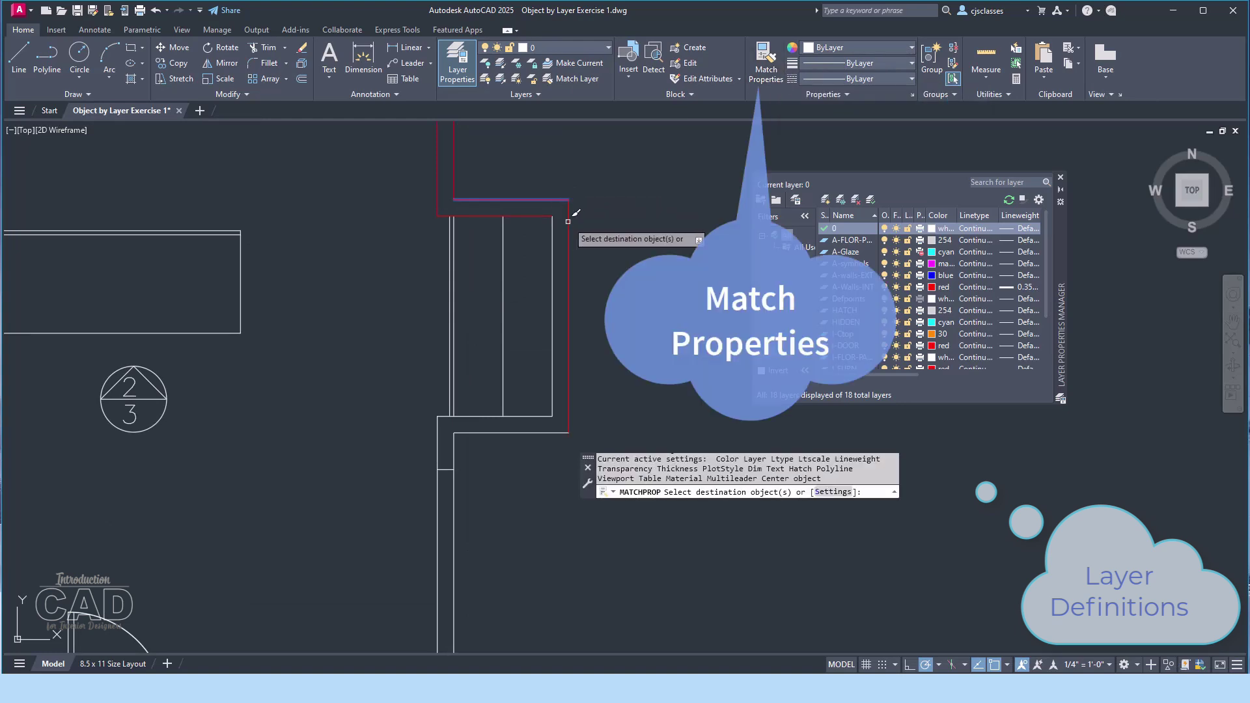
left_click(549, 244)
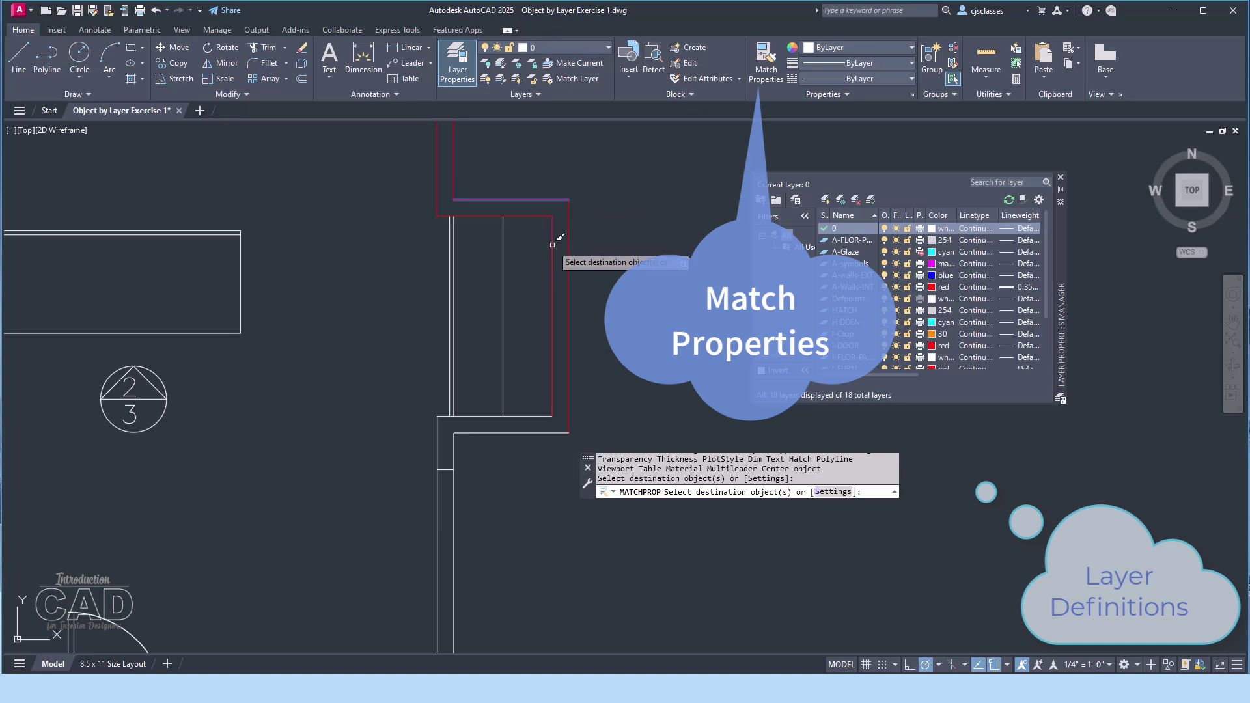
left_click(528, 416)
left_click(512, 431)
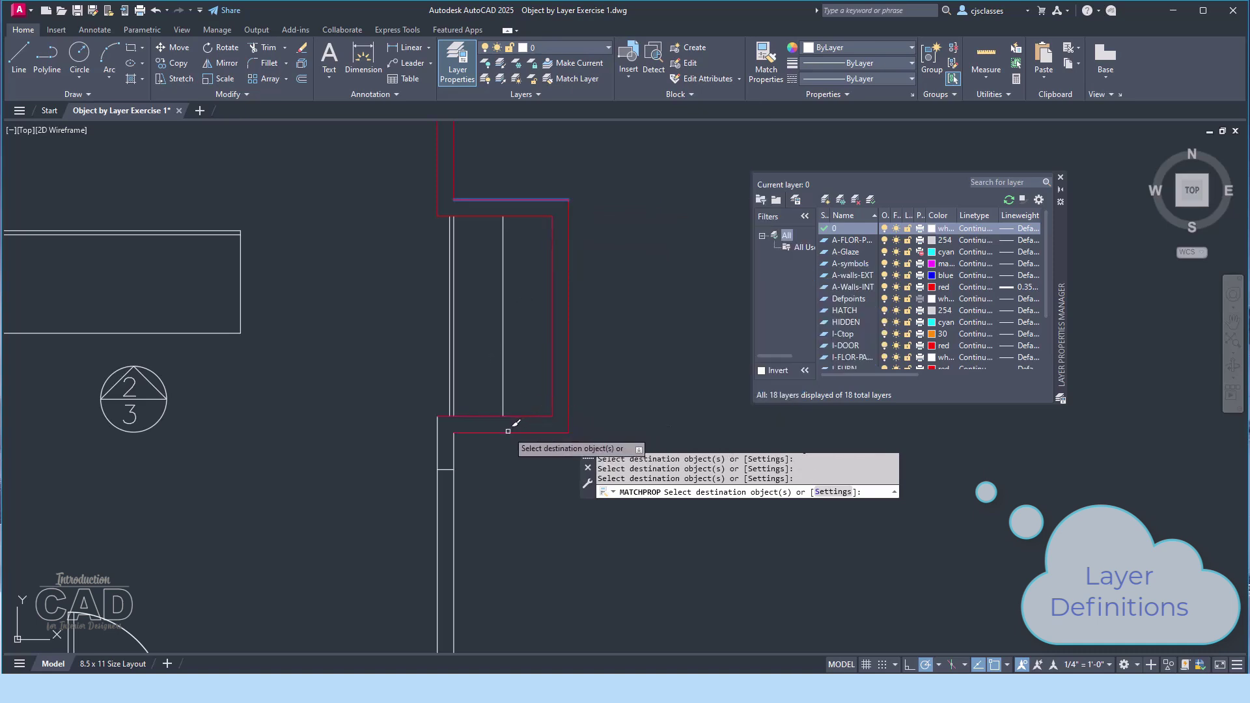
- Apply the same matched interior wall properties to the lines of the short wall stub directly below the closet
left_click(441, 426)
left_click(412, 427)
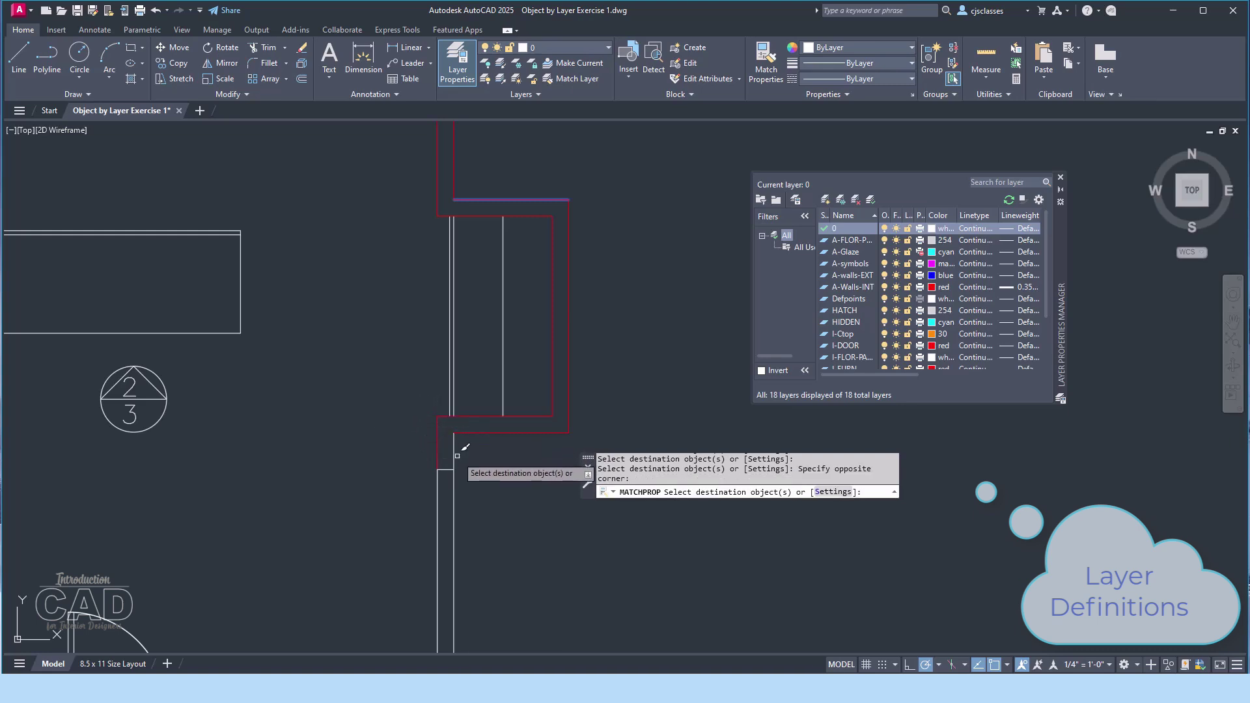
left_click(483, 440)
left_click(421, 462)
left_click(448, 445)
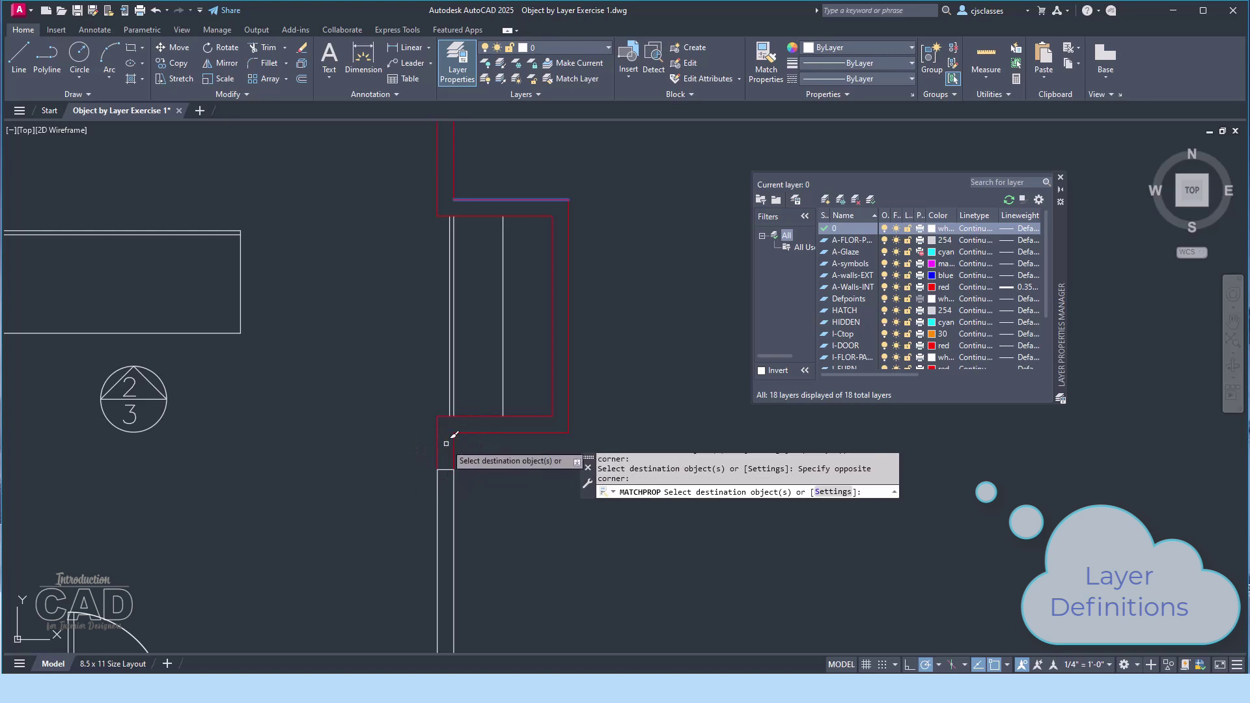
left_click(443, 502)
- Apply the matched interior wall properties to the wall lines around the lower right corner, up to the door opening
scroll(455, 504, "down", 4)
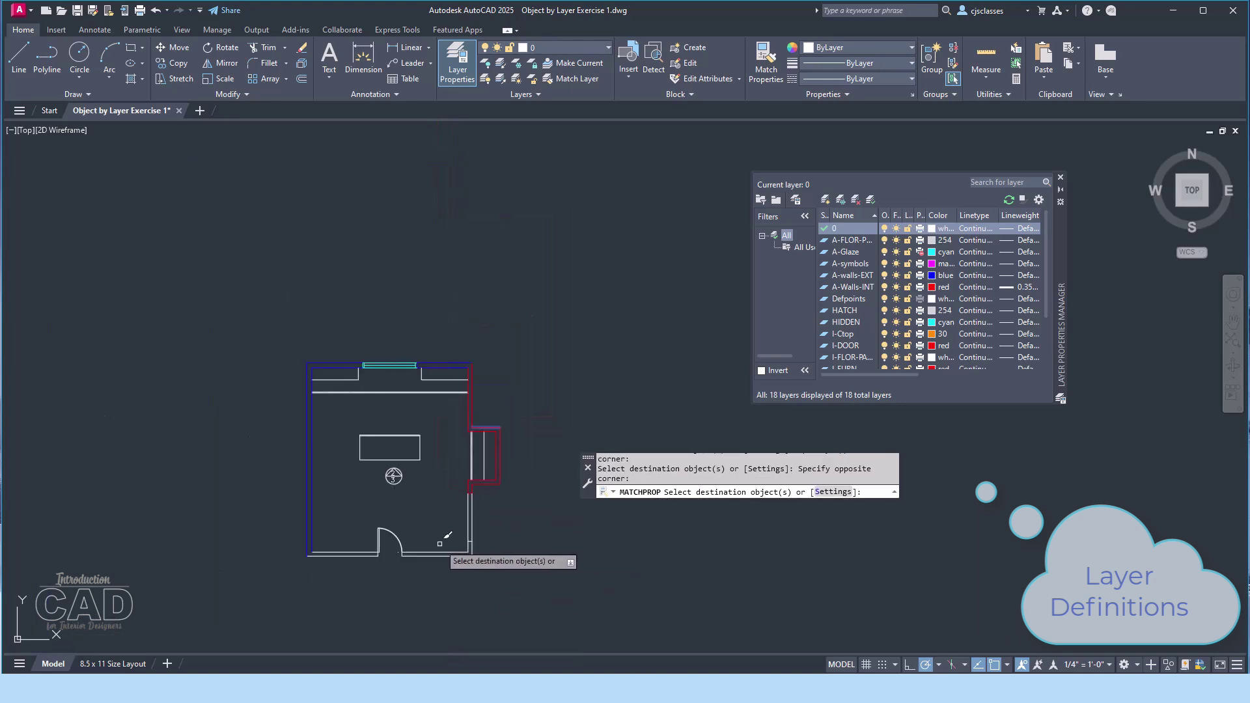
scroll(439, 544, "up", 5)
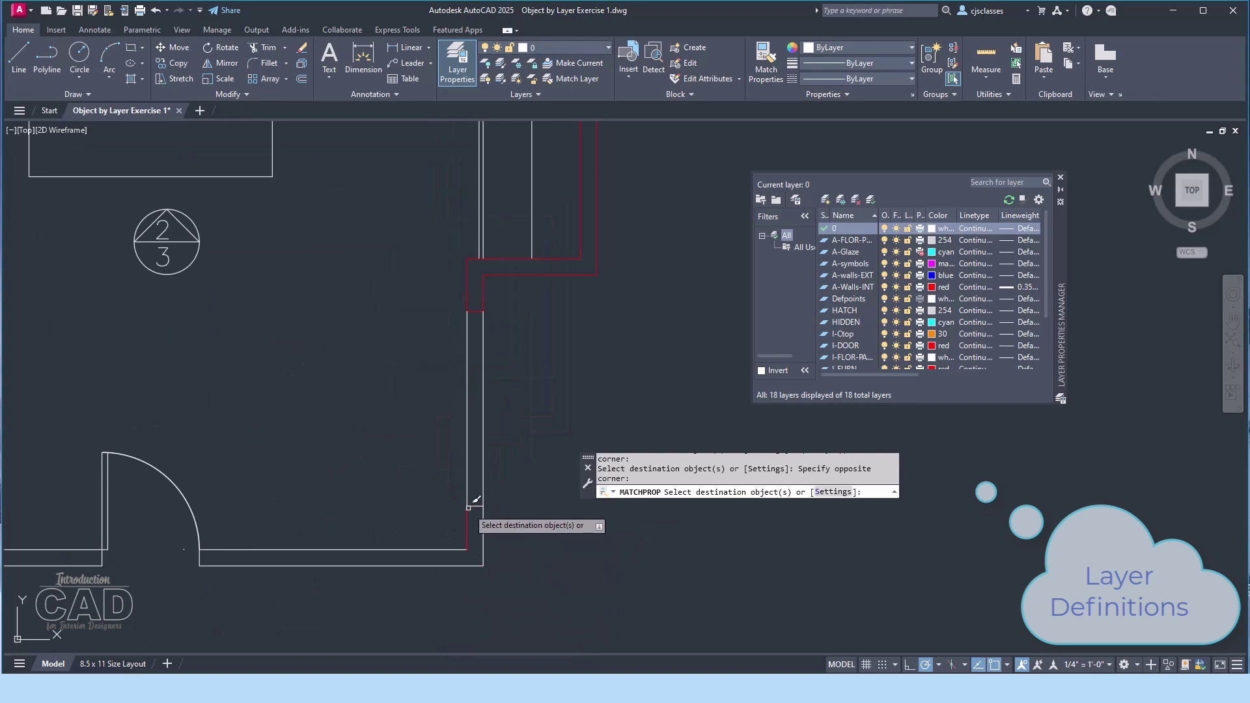
left_click(519, 510)
left_click(396, 638)
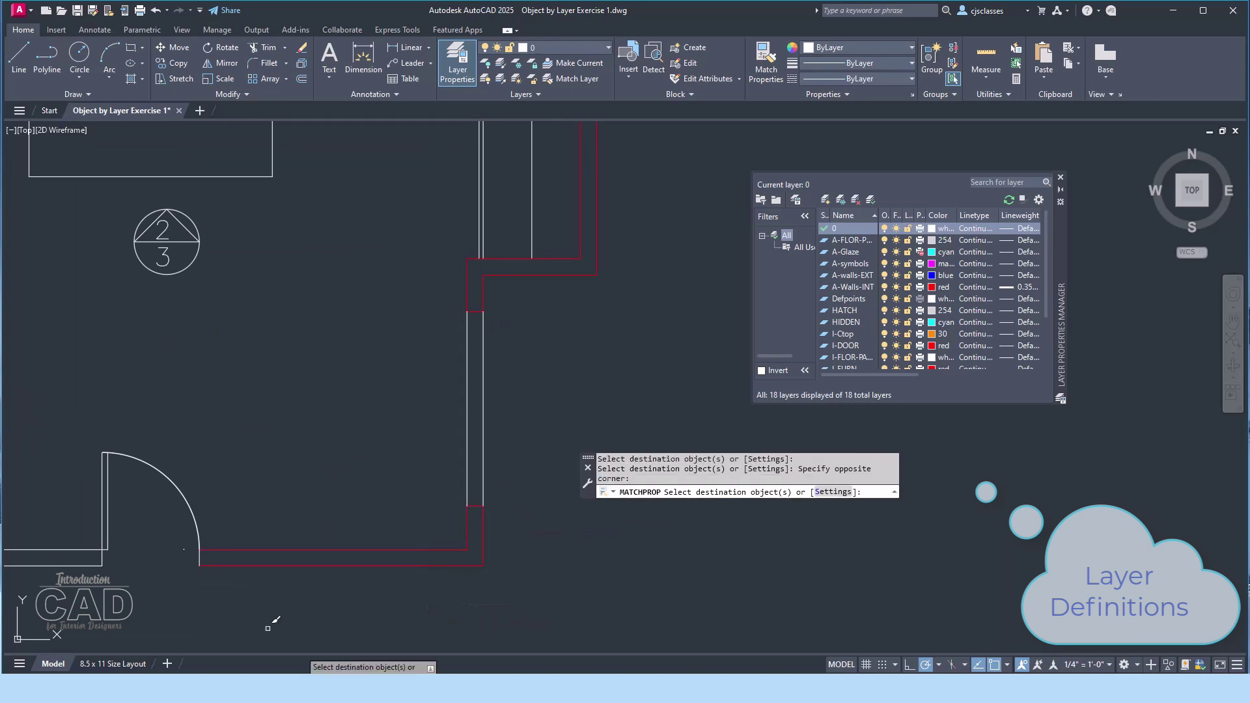
- Apply the matched interior wall properties to the bottom wall left of the door and the door opening's end lines, and end Match Properties
middle_click_drag(366, 468, 742, 438)
left_click(340, 486)
left_click(280, 564)
scroll(654, 539, "up", 2)
scroll(368, 560, "up", 2)
left_click(378, 477)
middle_click_drag(484, 516, 252, 476)
key("Escape")
key("Escape")
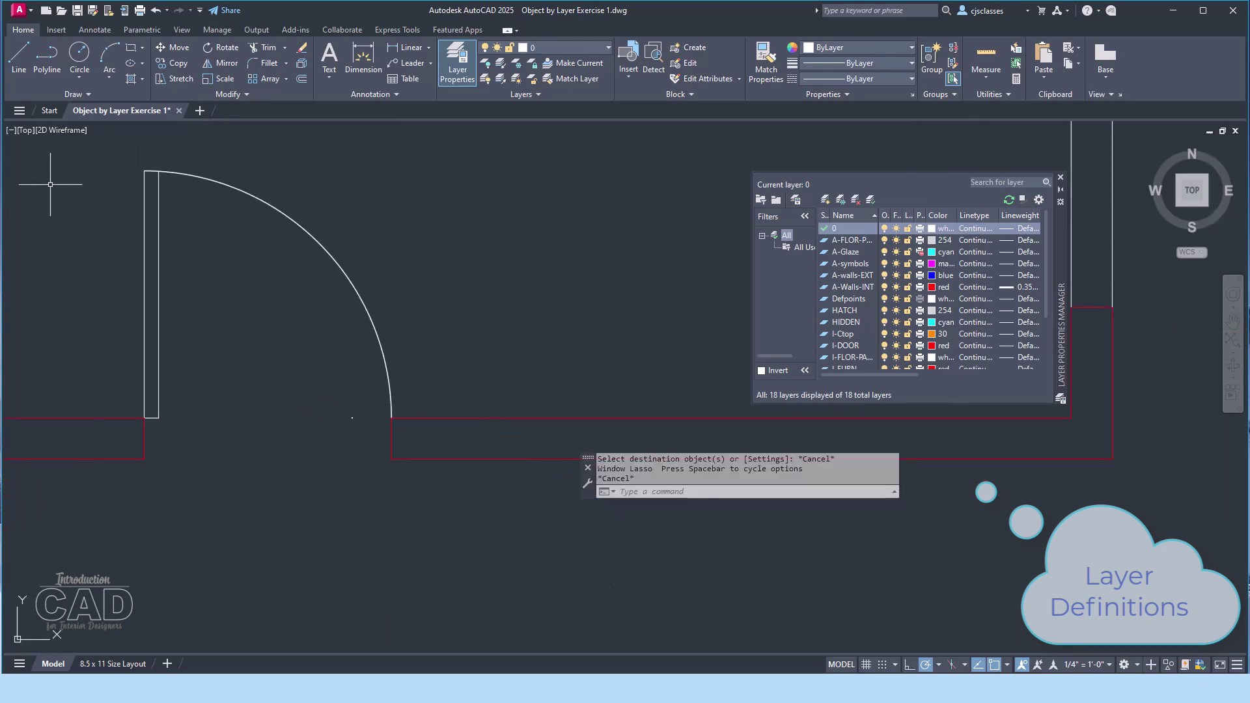
- Select the door leaf and its swing arc together and assign them to the I-DOOR layer
left_click(108, 159)
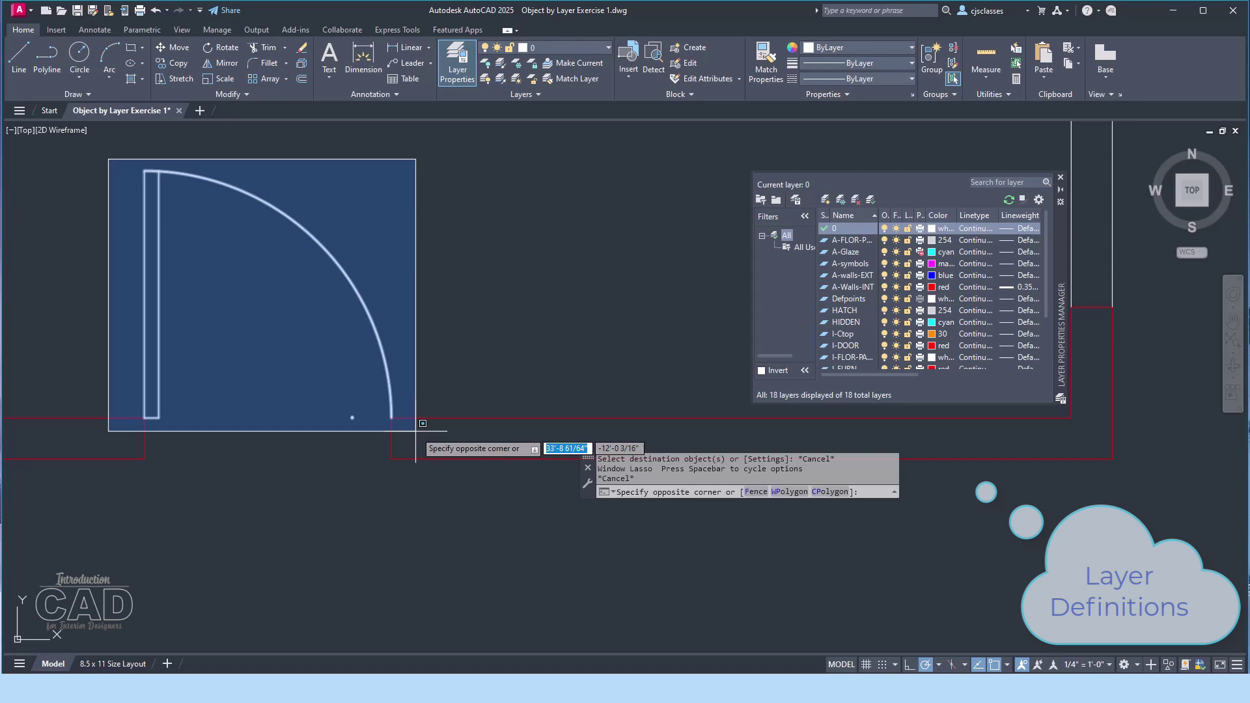
left_click(415, 430)
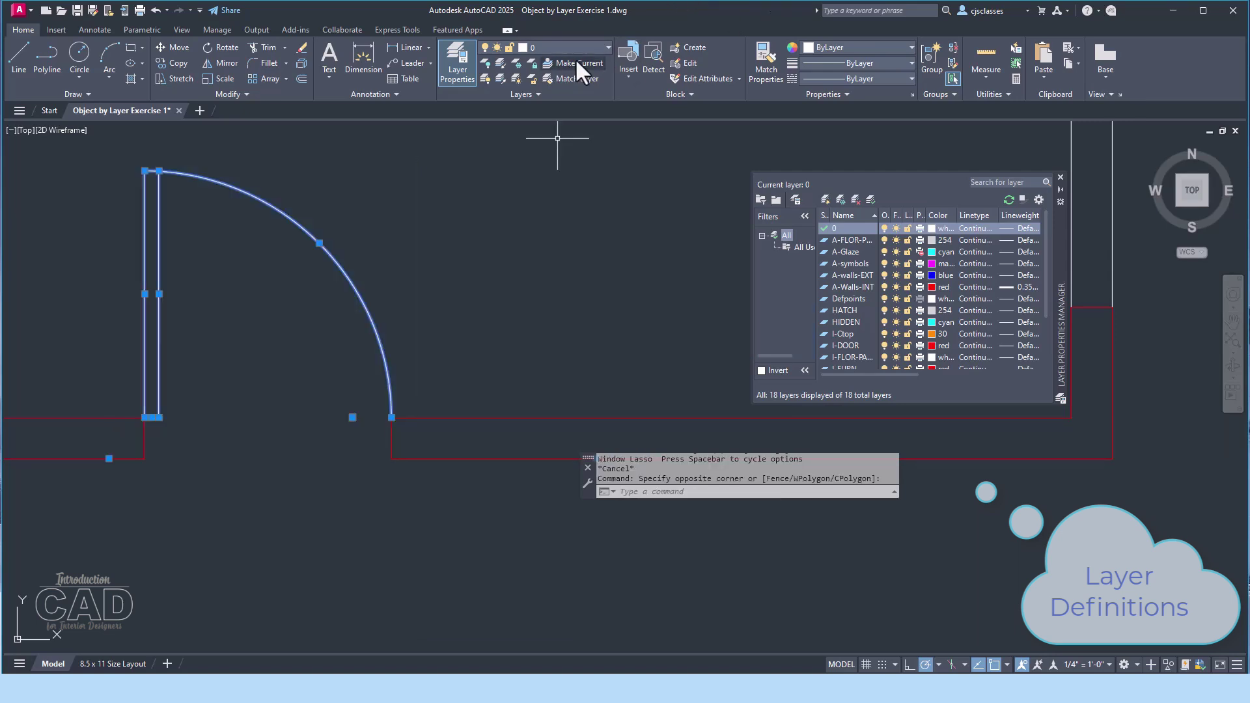
left_click(589, 48)
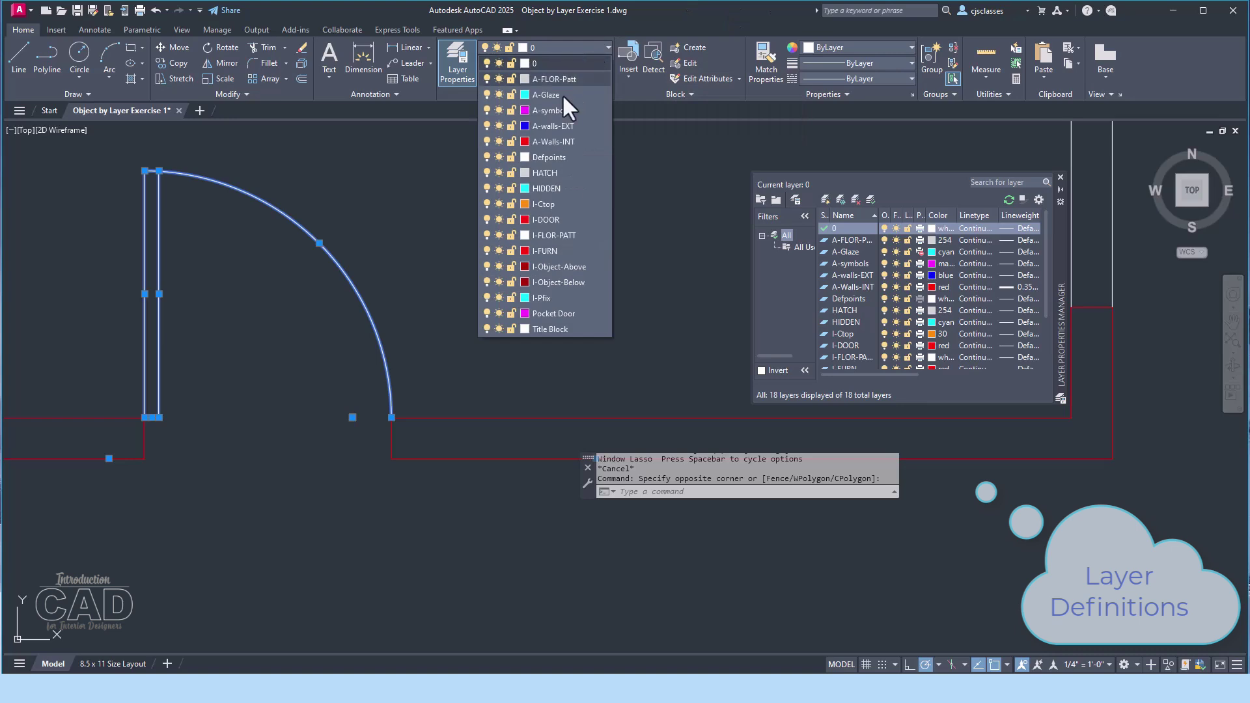
left_click(582, 220)
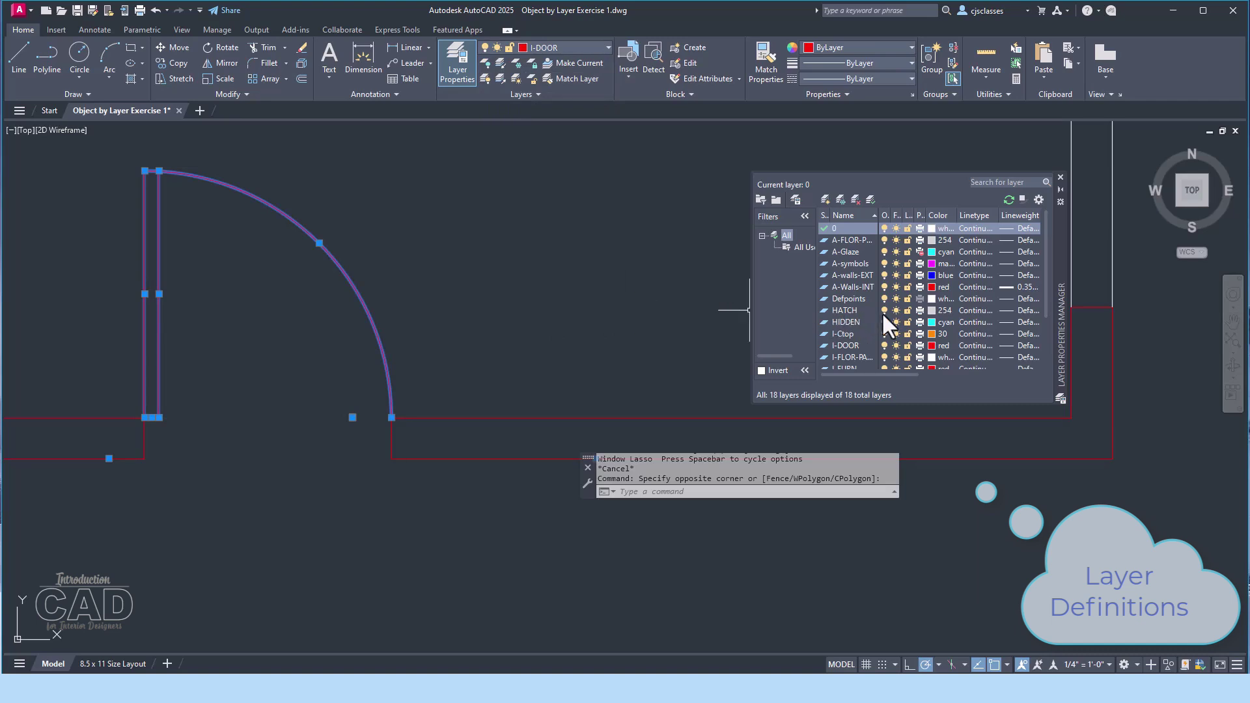
- Change the I-DOOR layer's color to green and deselect the door
left_click(931, 345)
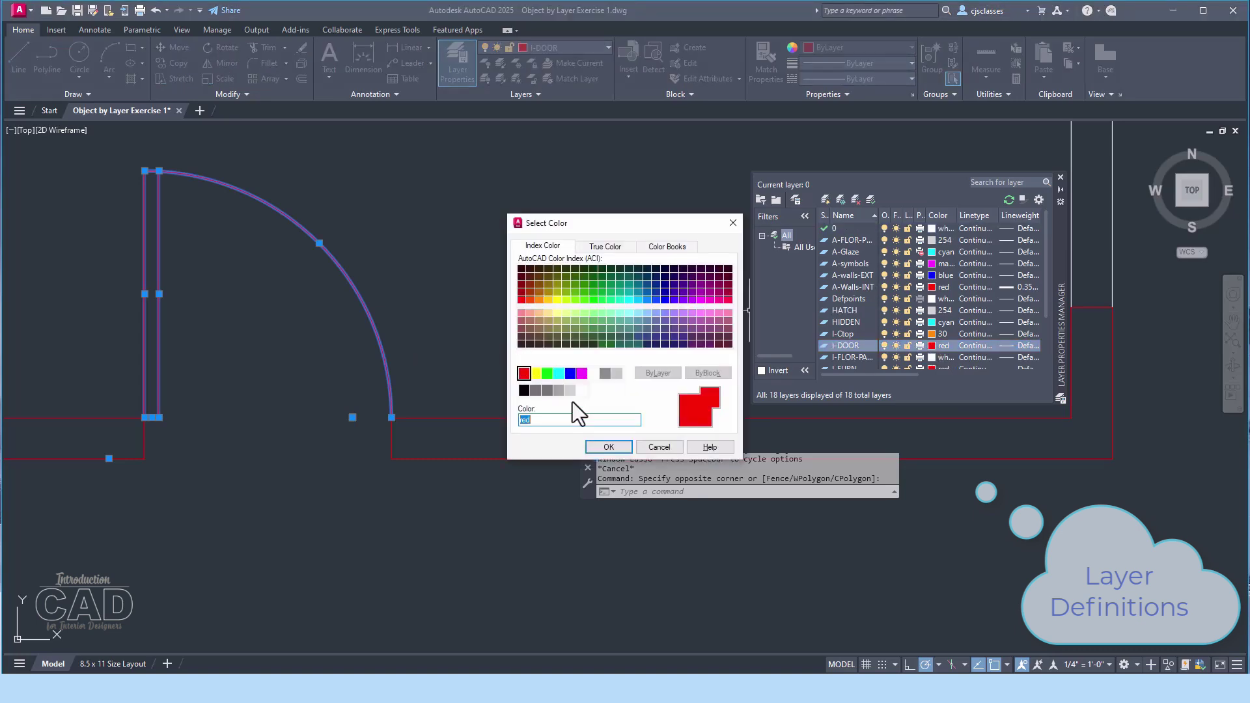
left_click(546, 373)
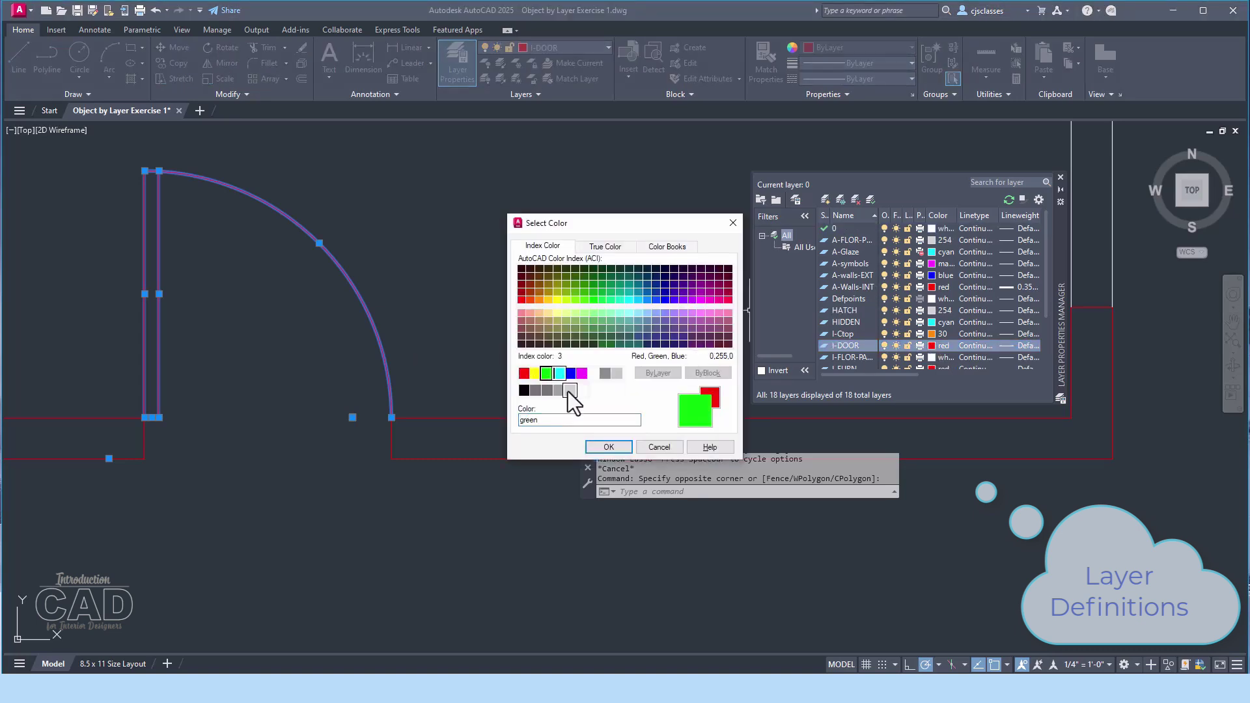
left_click(608, 447)
key("Escape")
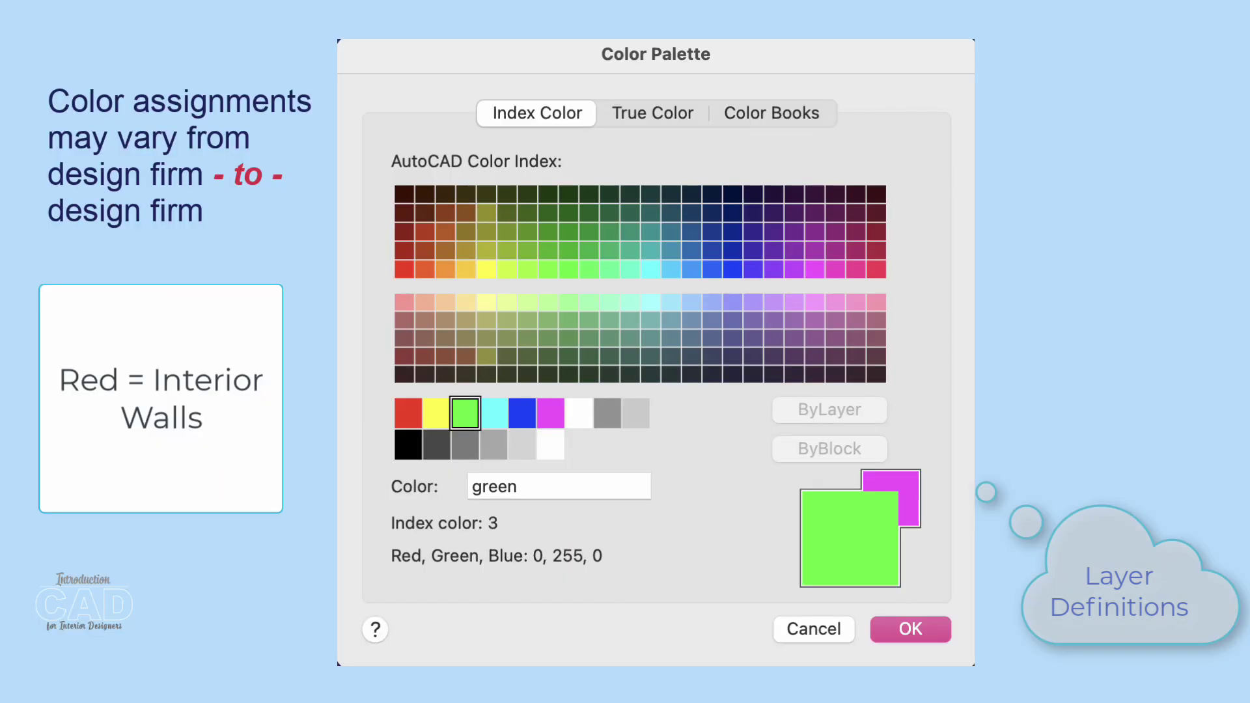
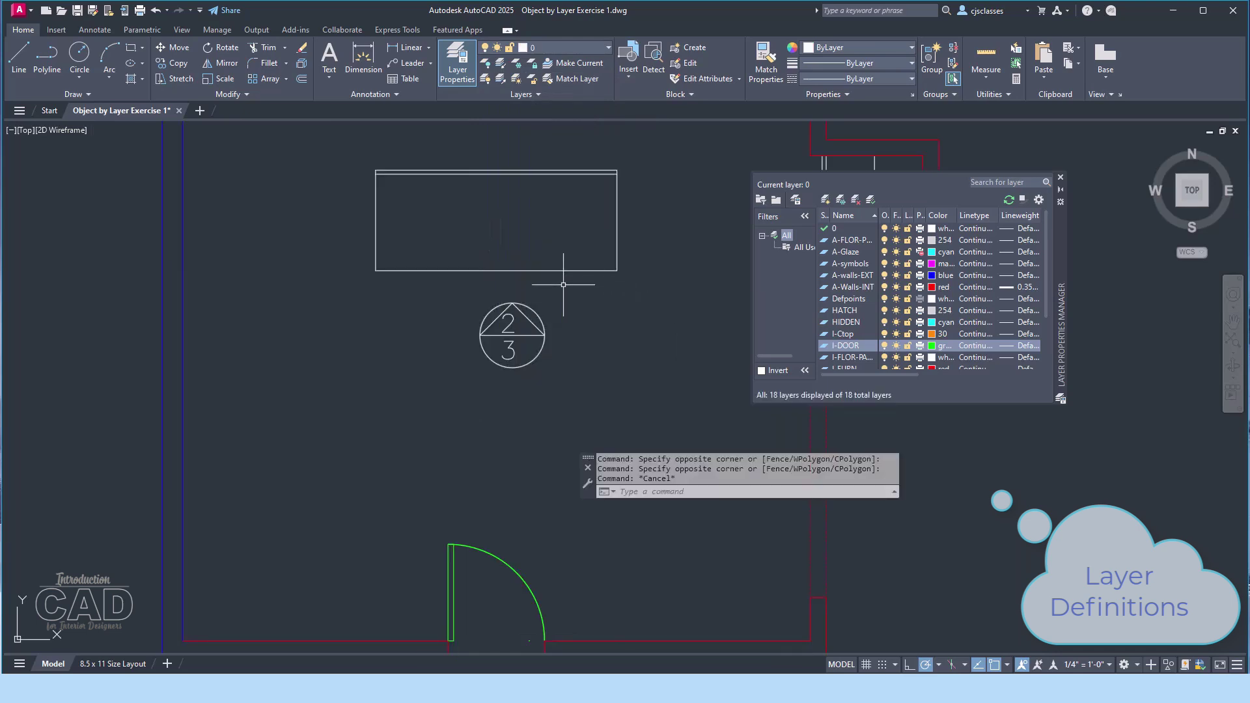
- Select the whole 2/3 elevation symbol with a crossing window, assign it to the A-symbols layer and deselect it
left_click(563, 285)
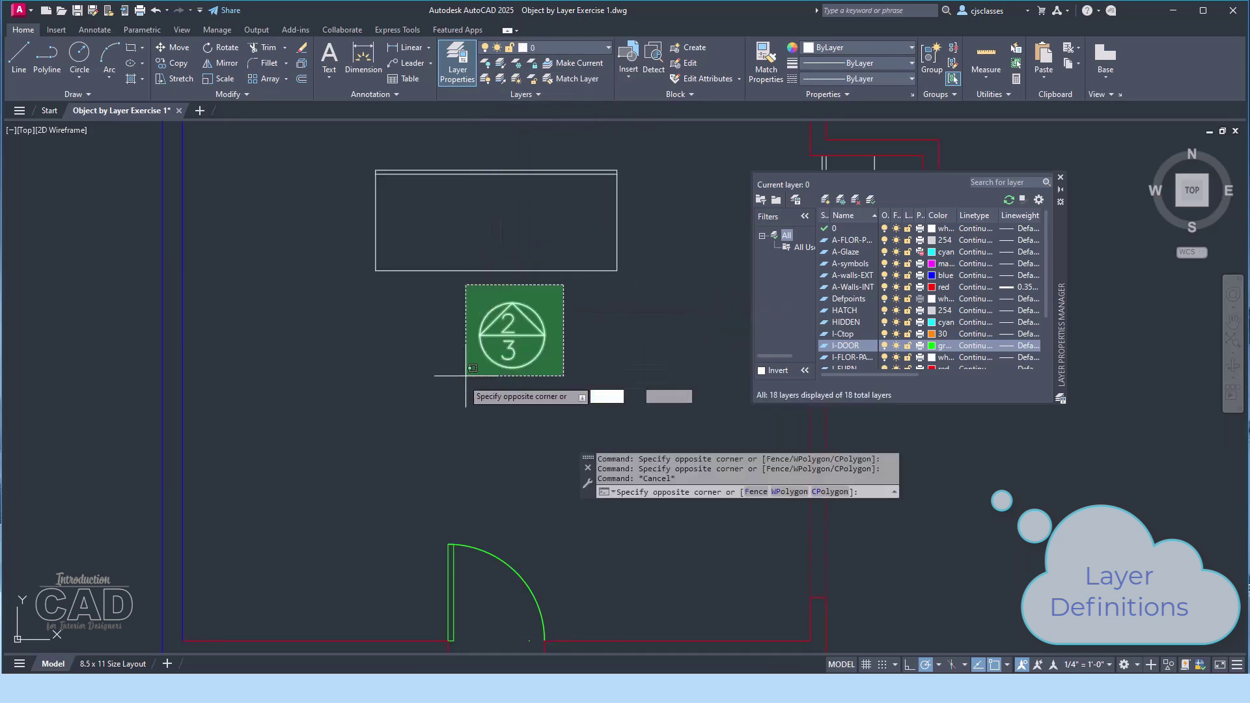
left_click(426, 406)
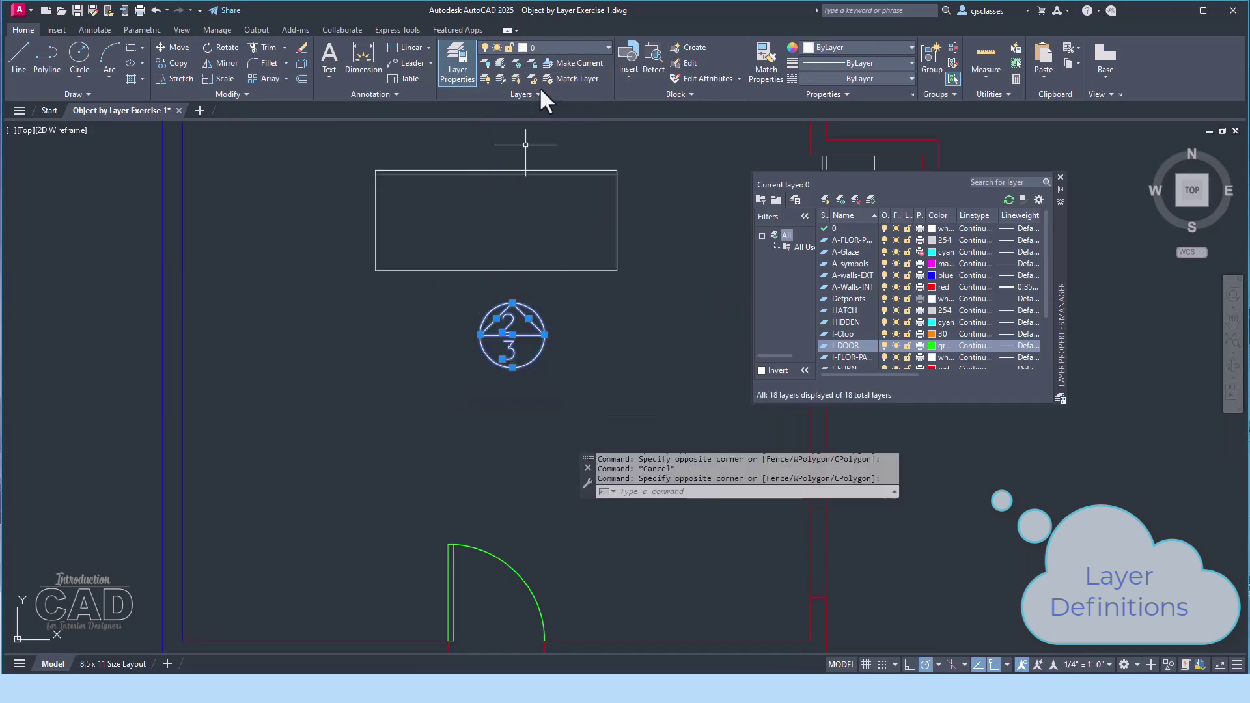
left_click(569, 44)
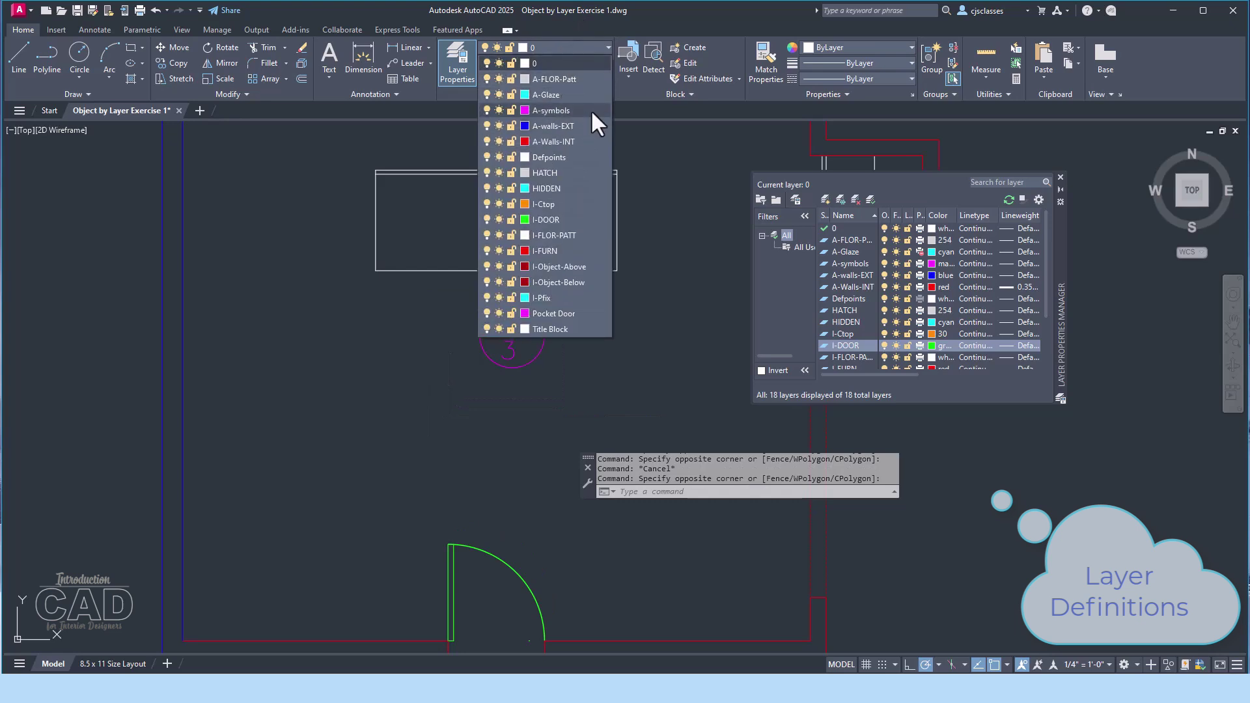
left_click(591, 109)
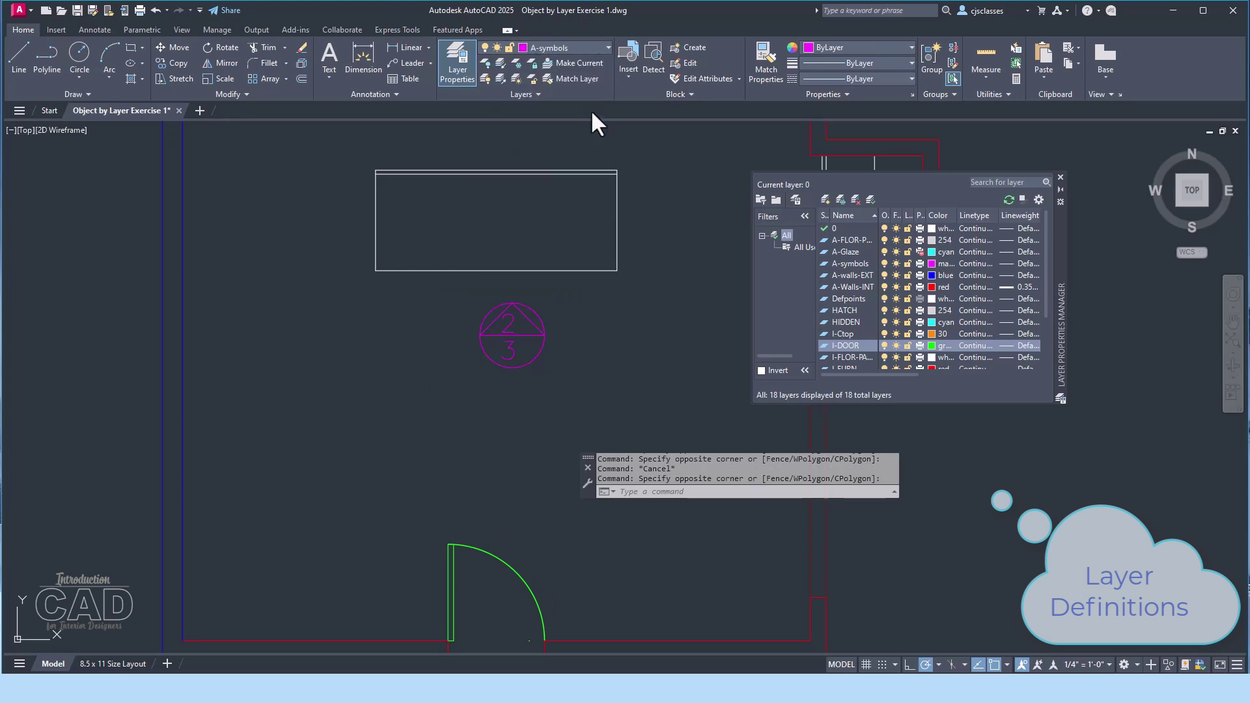
key("Escape")
key("Escape")
key("Escape")
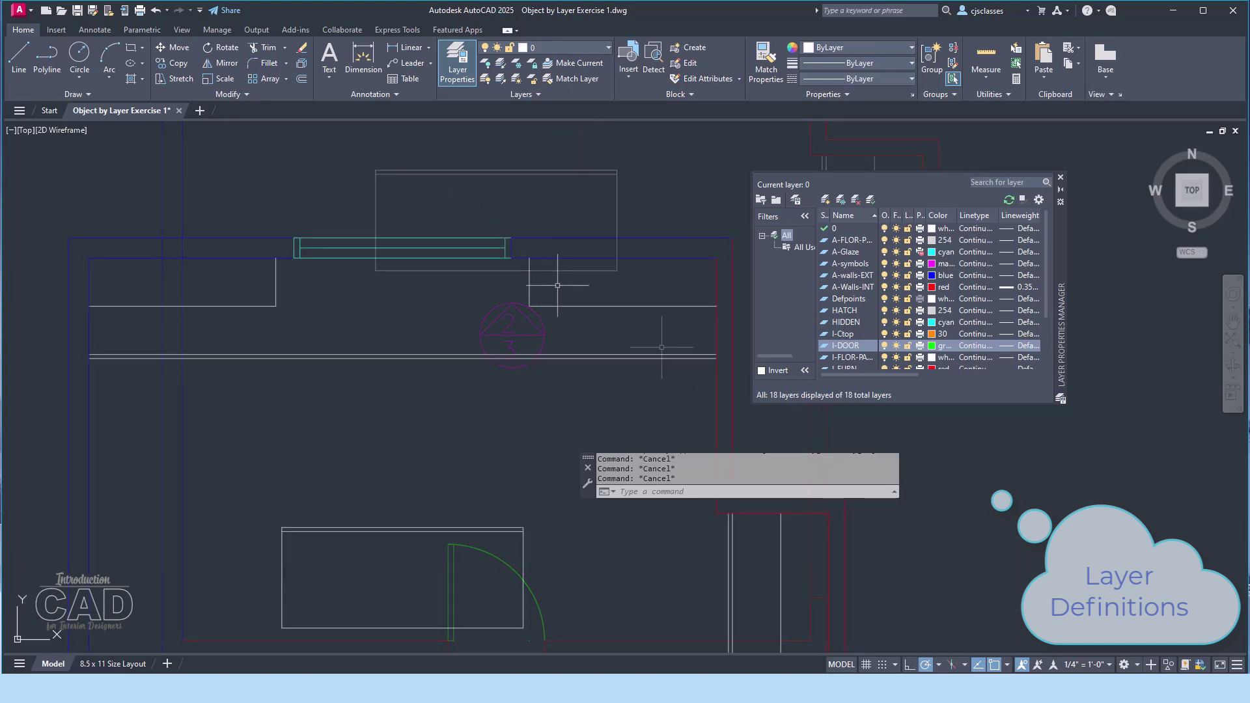
- Assign the two L-shaped upper cabinet outlines on both sides of the window to the I-Object-Above layer
left_click(559, 285)
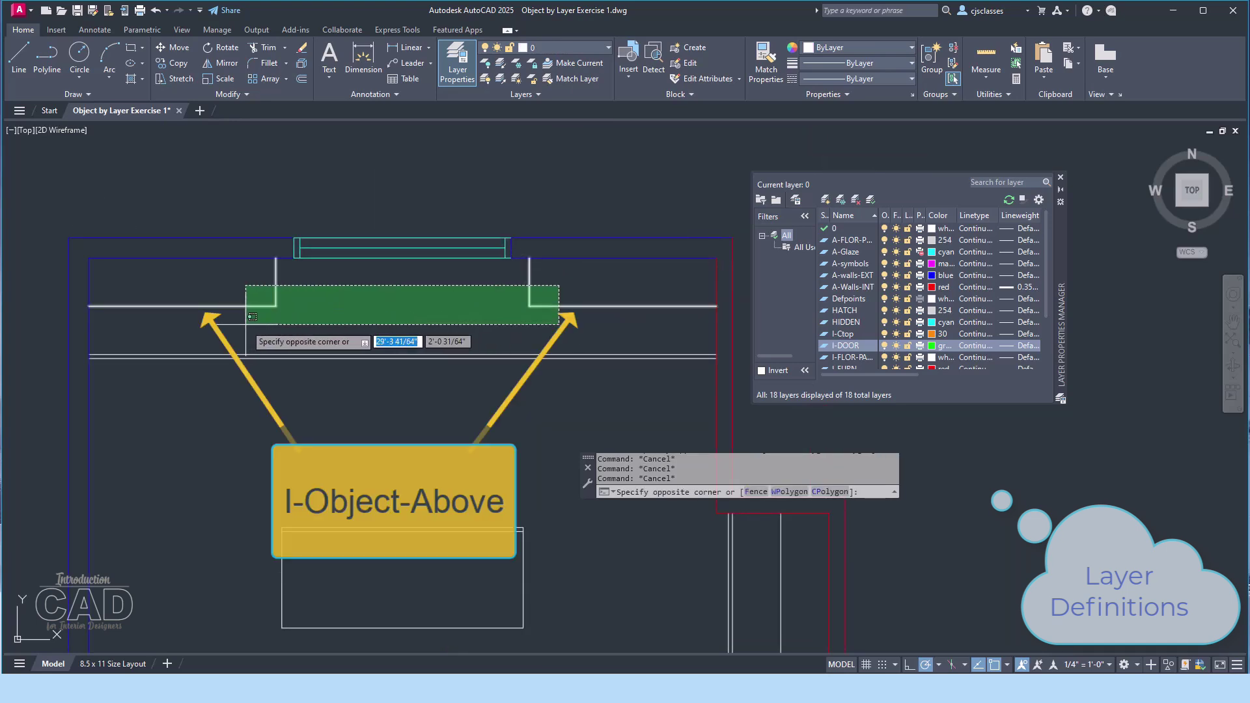
left_click(245, 324)
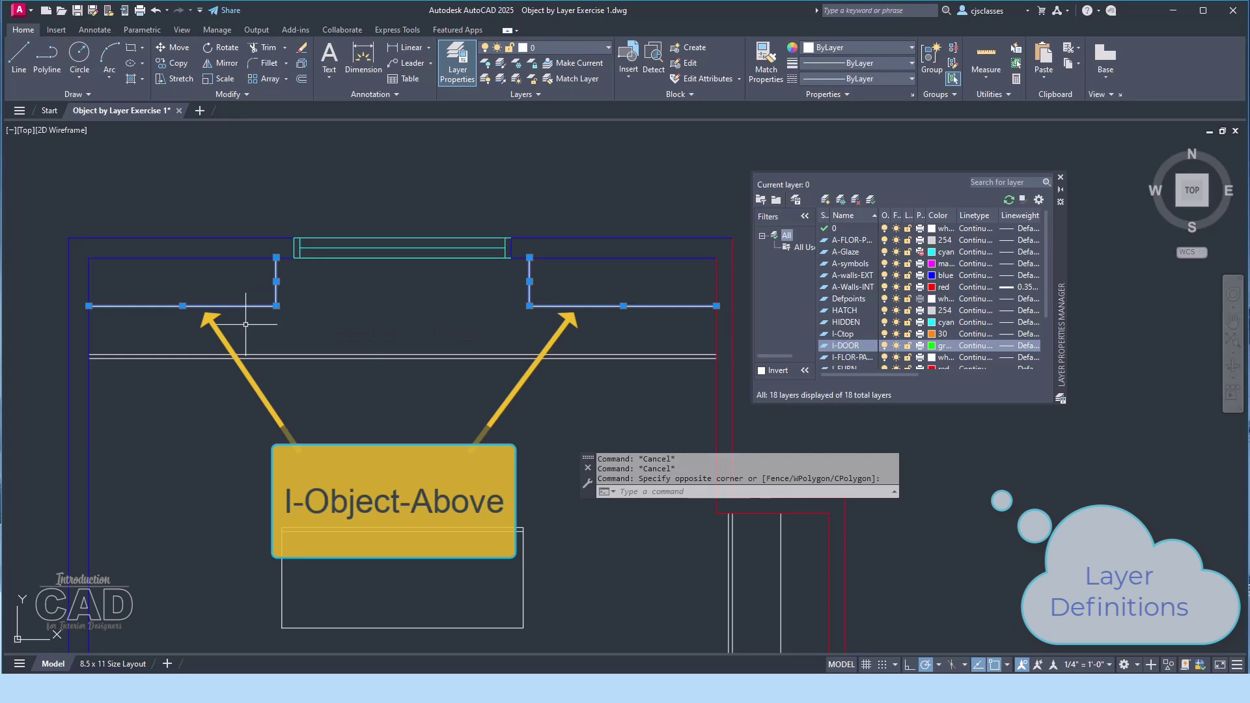
left_click(605, 46)
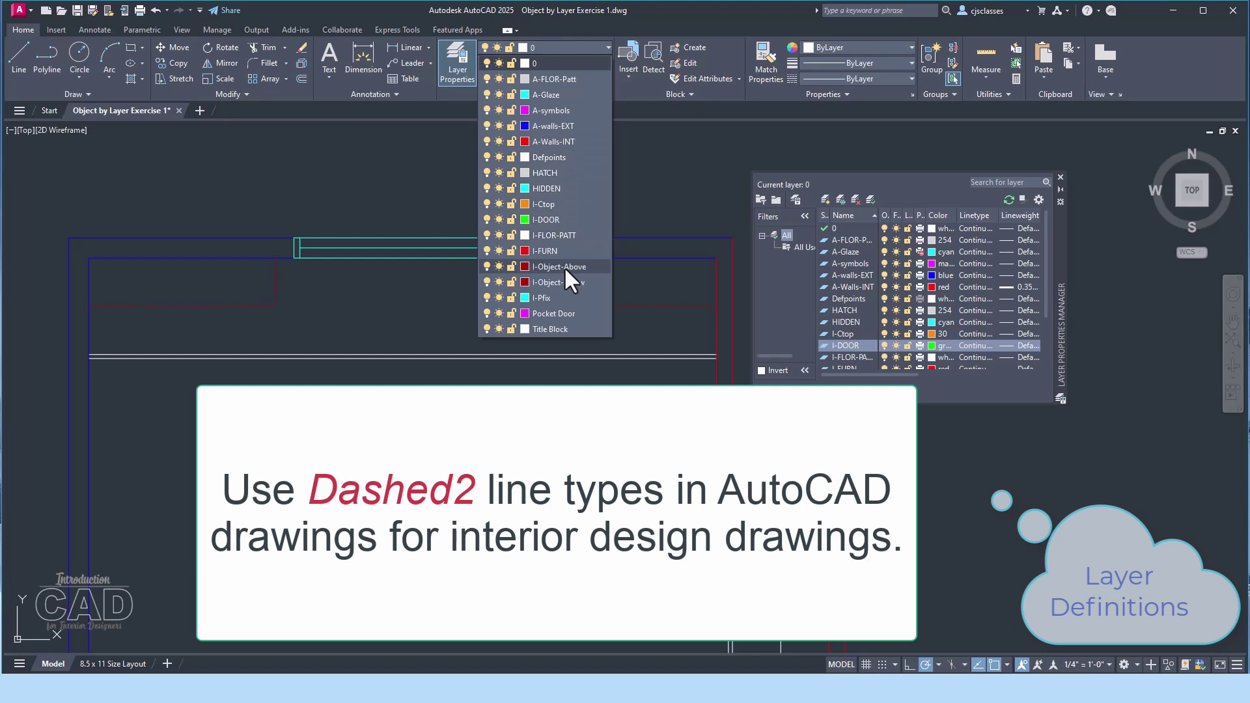
left_click(564, 267)
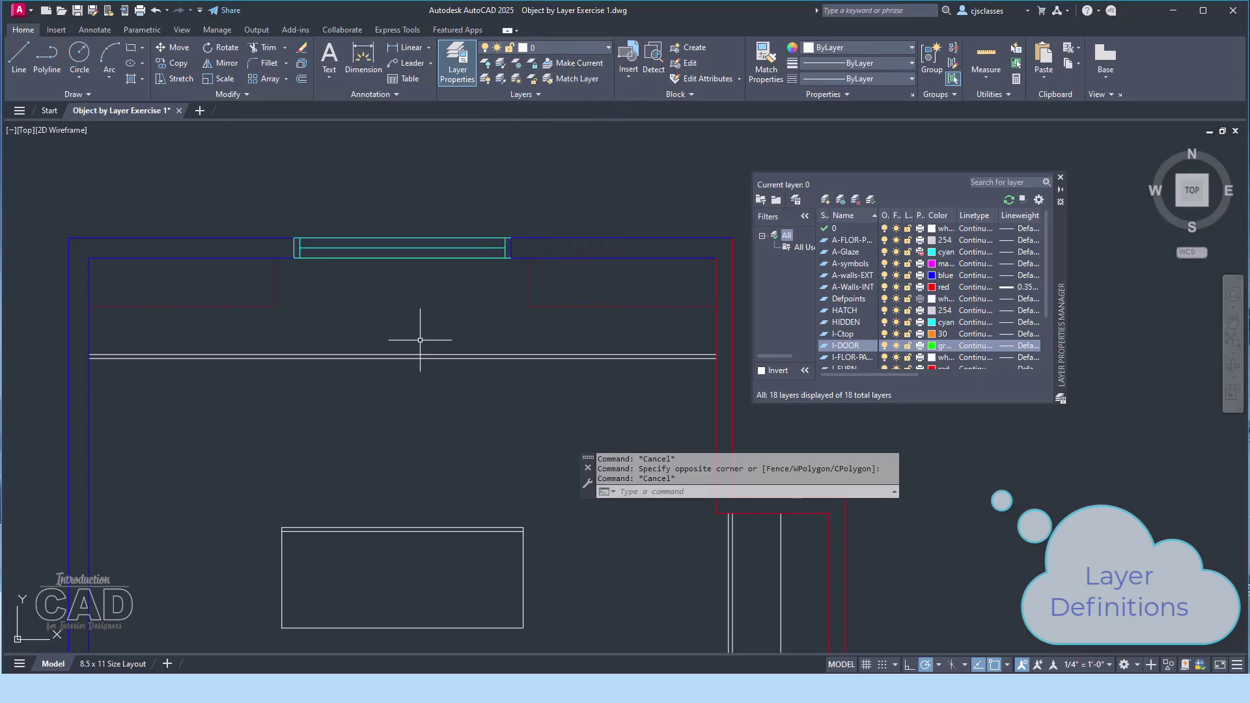
- Assign the upper of the two long horizontal counter lines below the window to the I-Ctop layer and deselect it
left_click(428, 354)
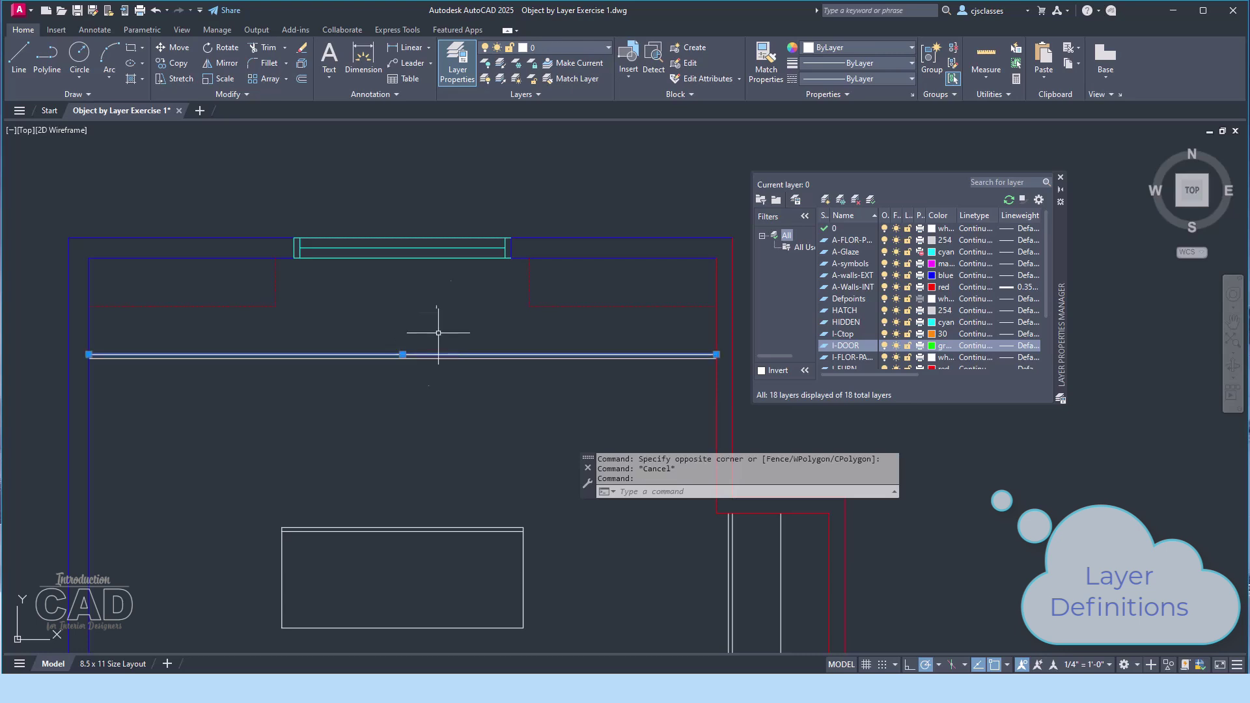
left_click(599, 48)
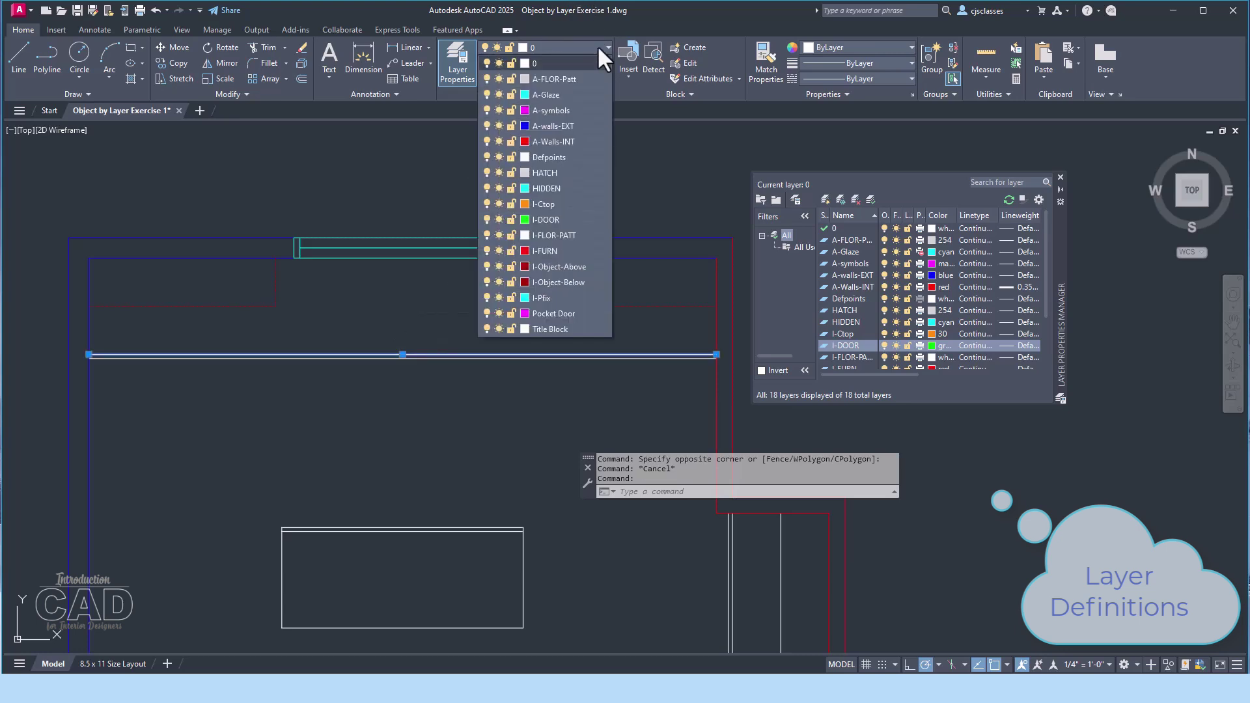
left_click(572, 204)
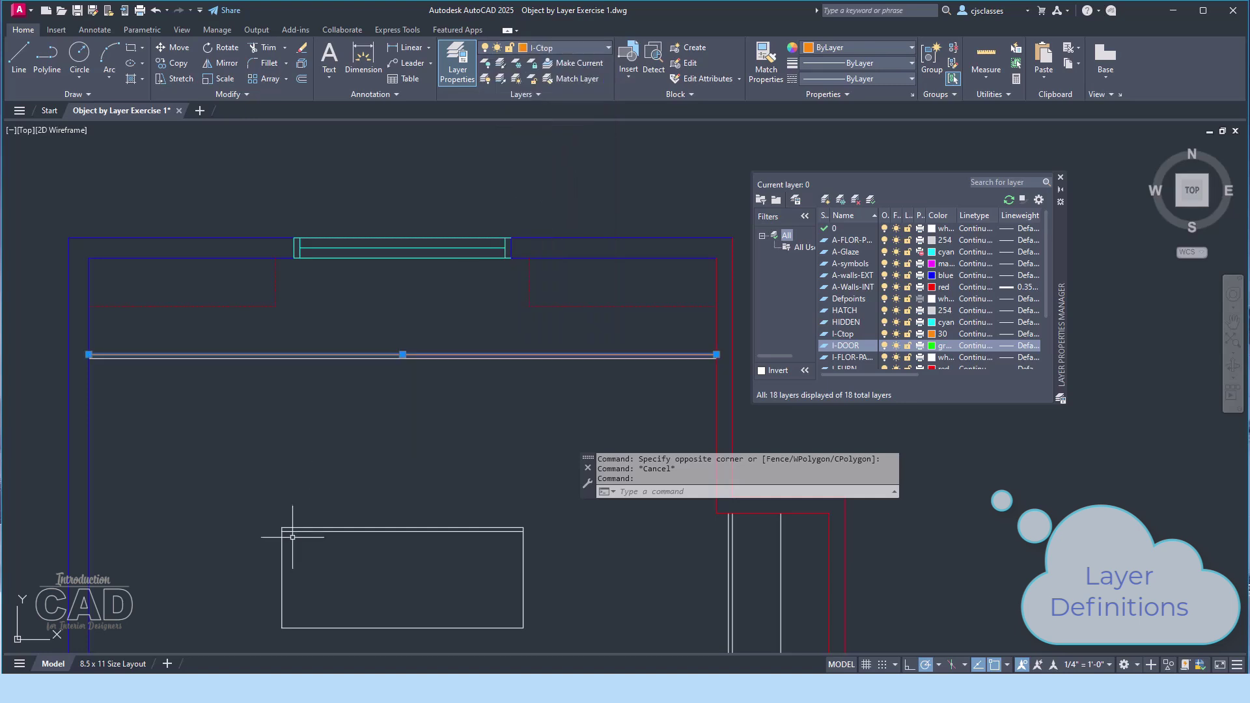
key("Escape")
- Assign the lower of the two long horizontal counter lines below the window to the I-Ctop layer and deselect it
scroll(453, 371, "up", 5)
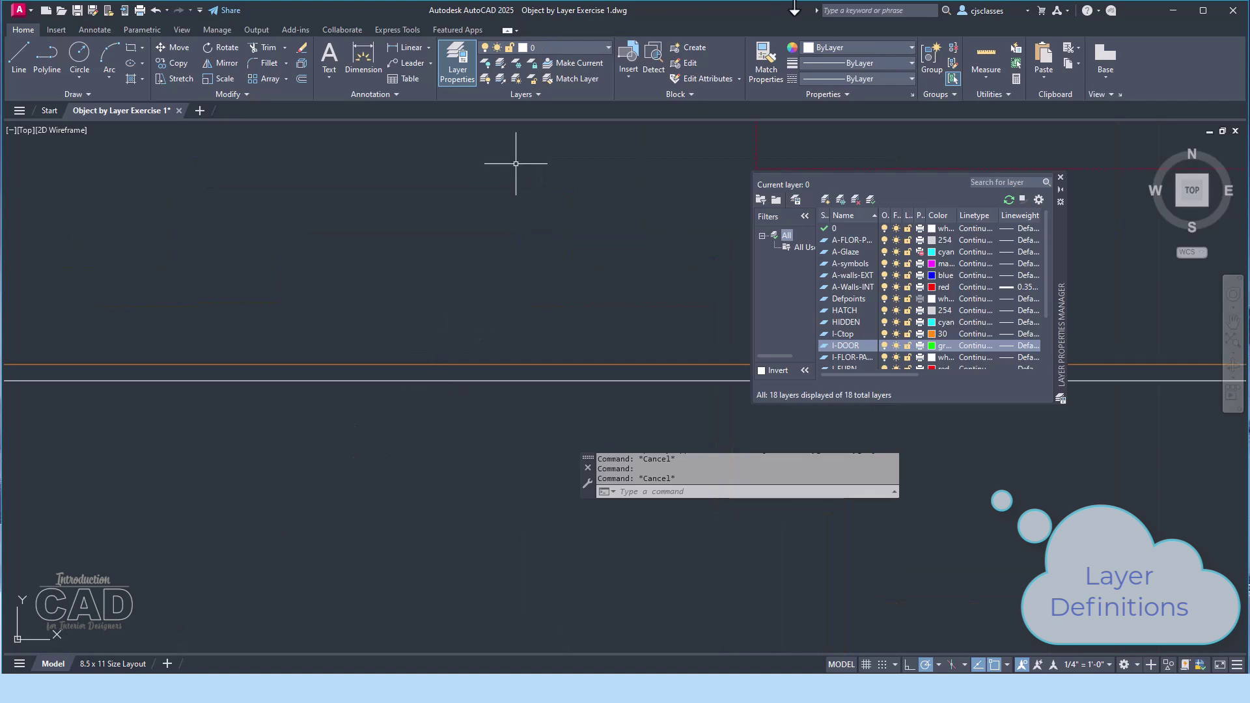
left_click(460, 382)
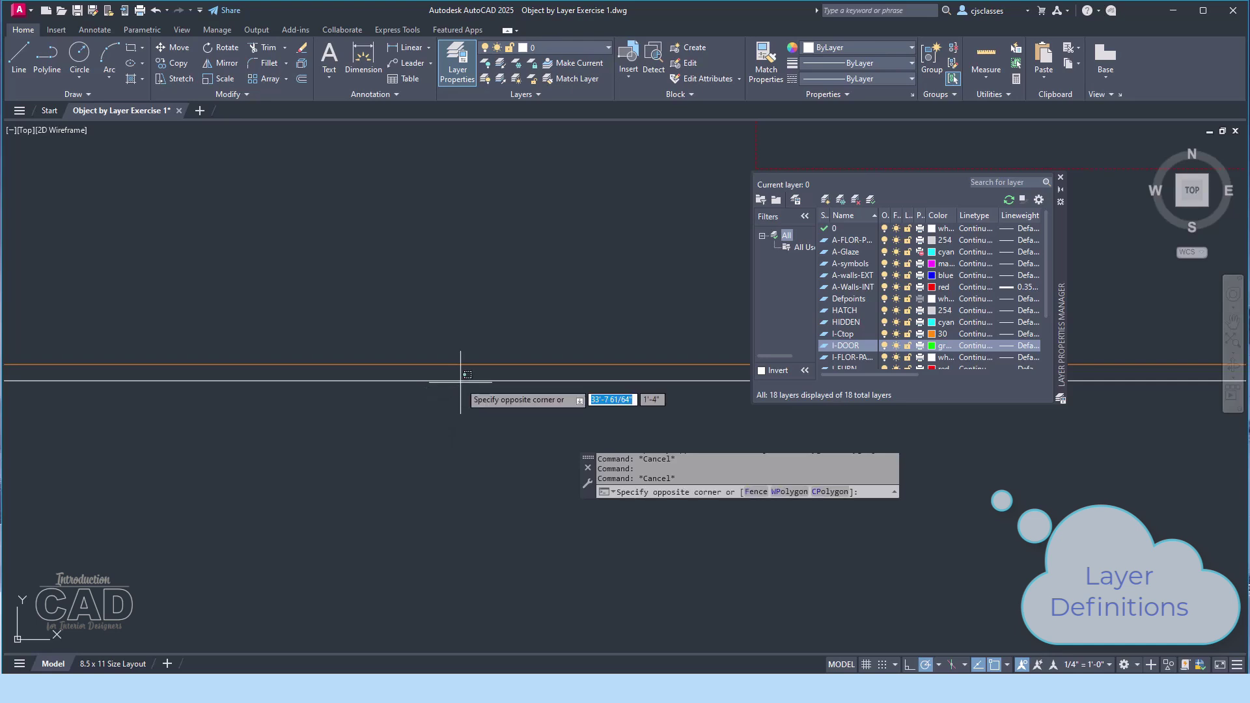
left_click(455, 376)
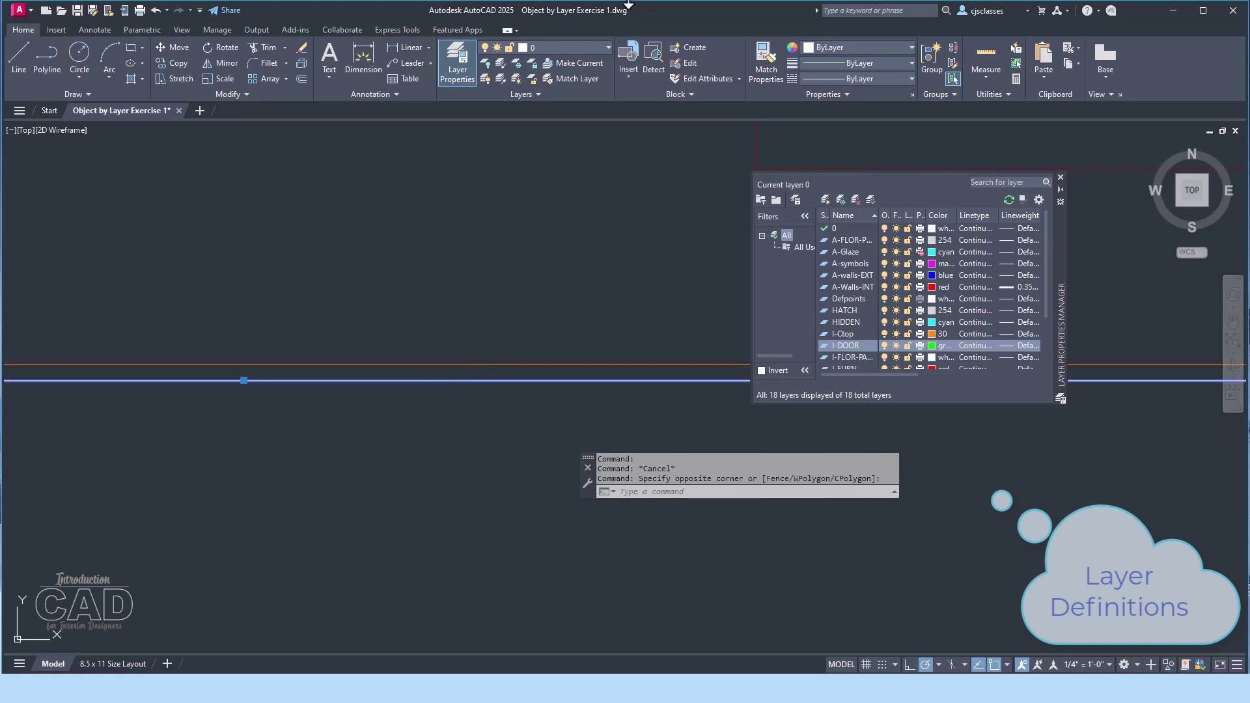
left_click(591, 45)
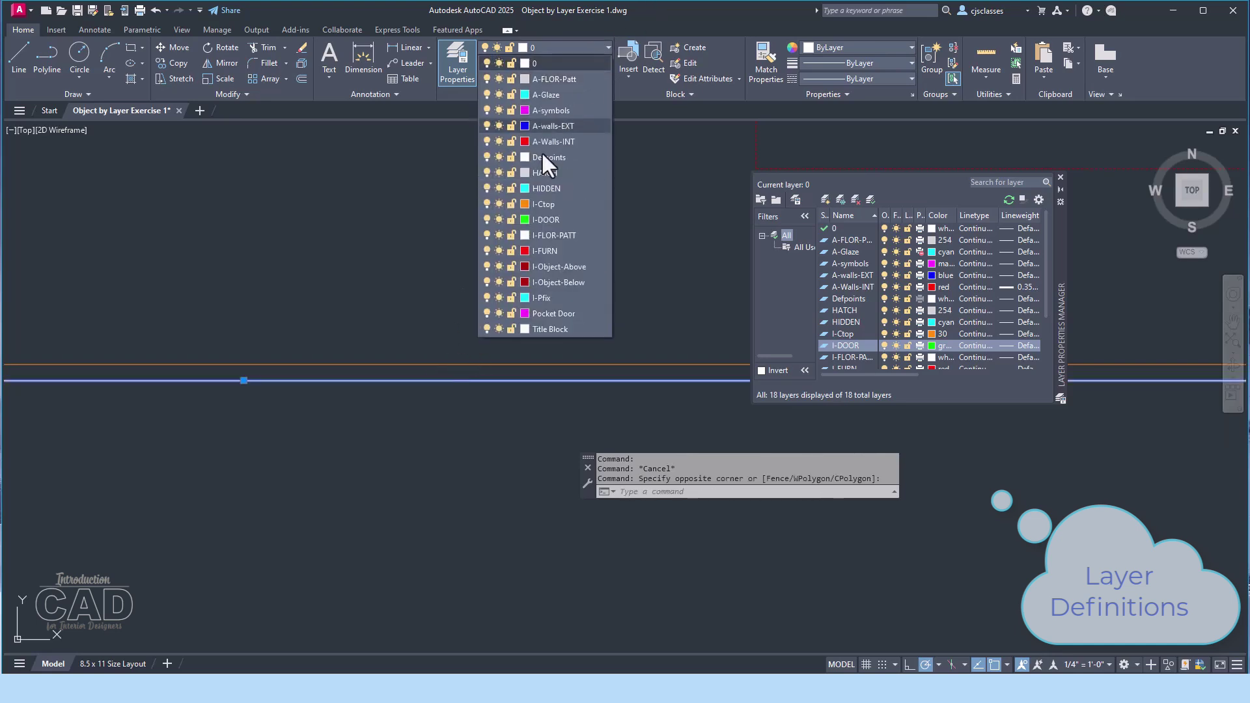
left_click(558, 203)
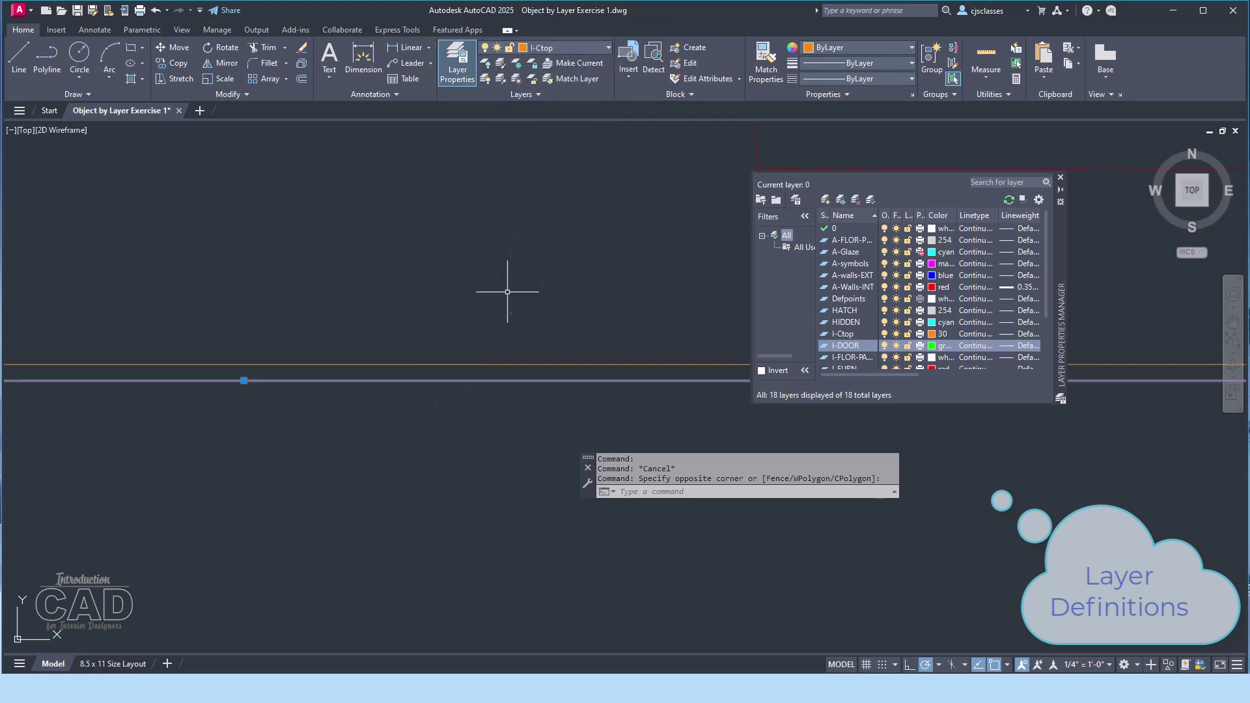
key("Escape")
key("Escape")
- Reassign the upper of the two horizontal counter lines to the I-Object-Below layer and deselect it
scroll(513, 353, "down", 3)
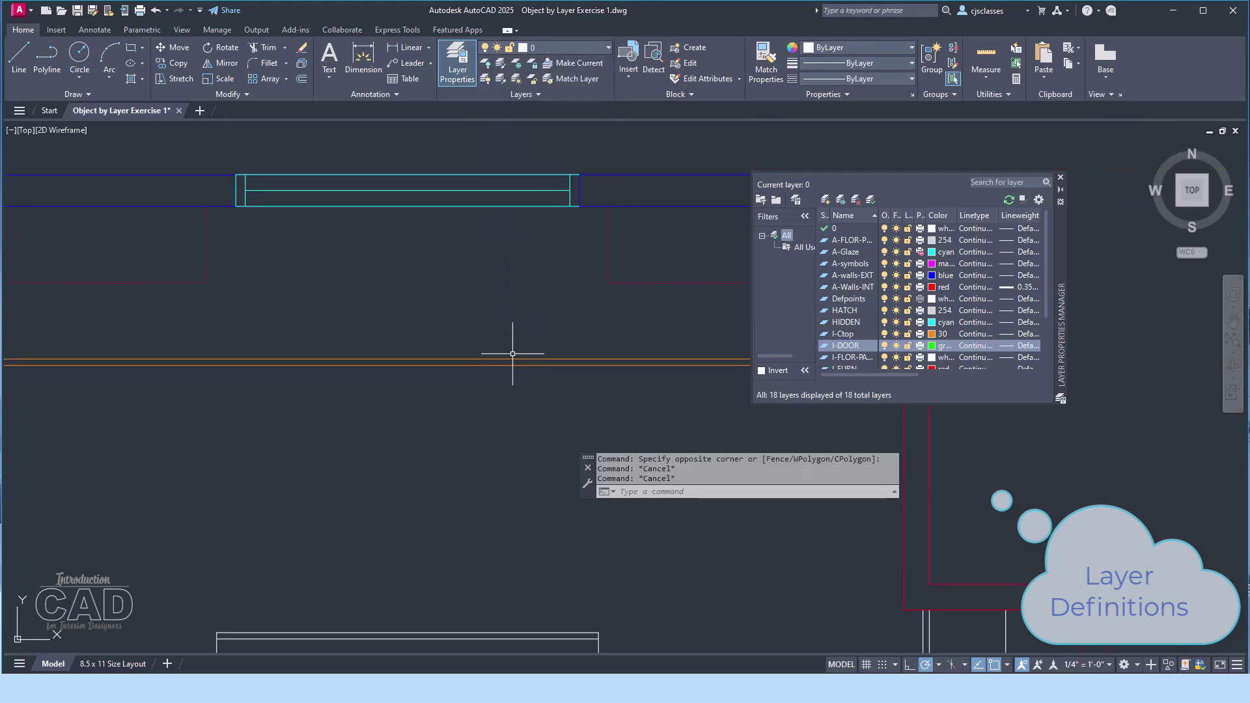
scroll(513, 353, "down", 2)
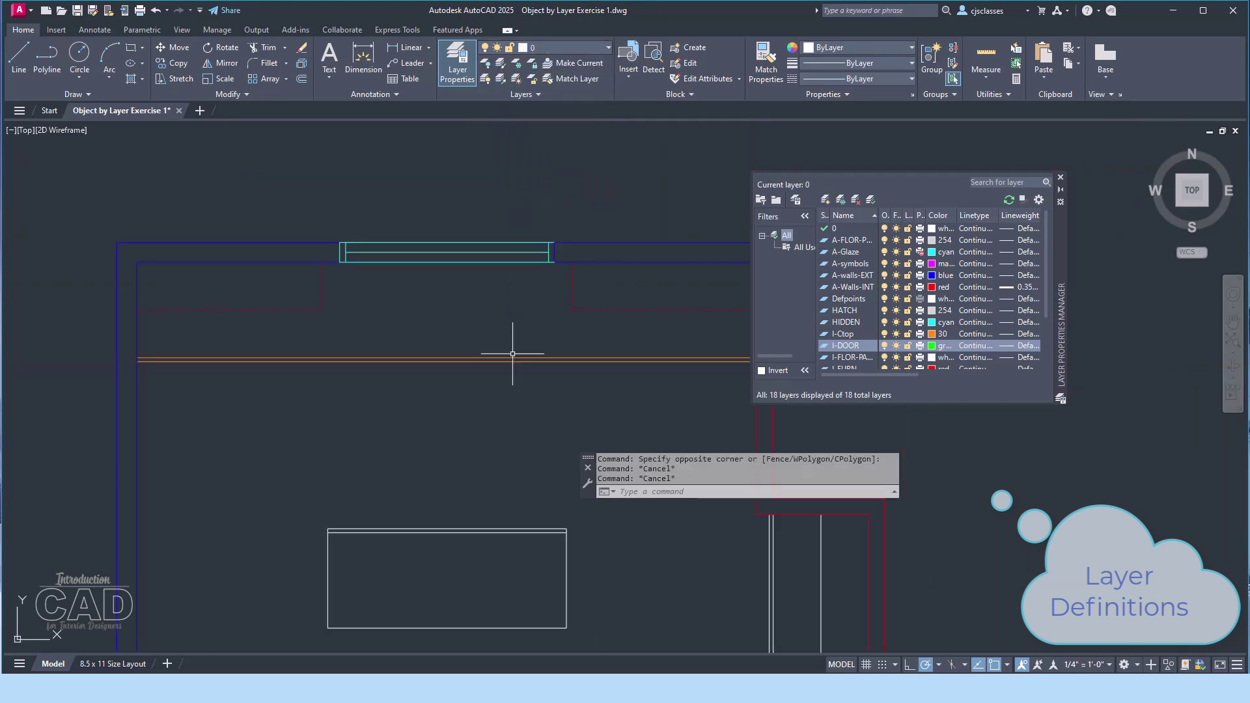
left_click(547, 357)
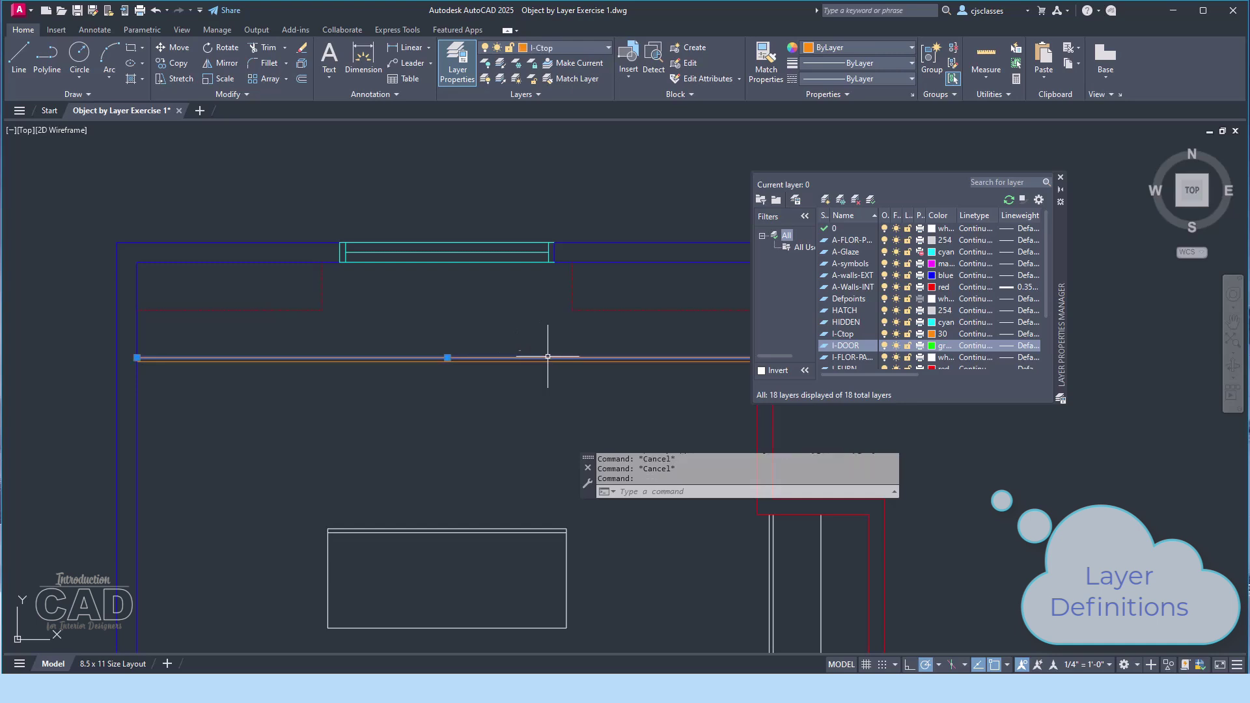
left_click(593, 46)
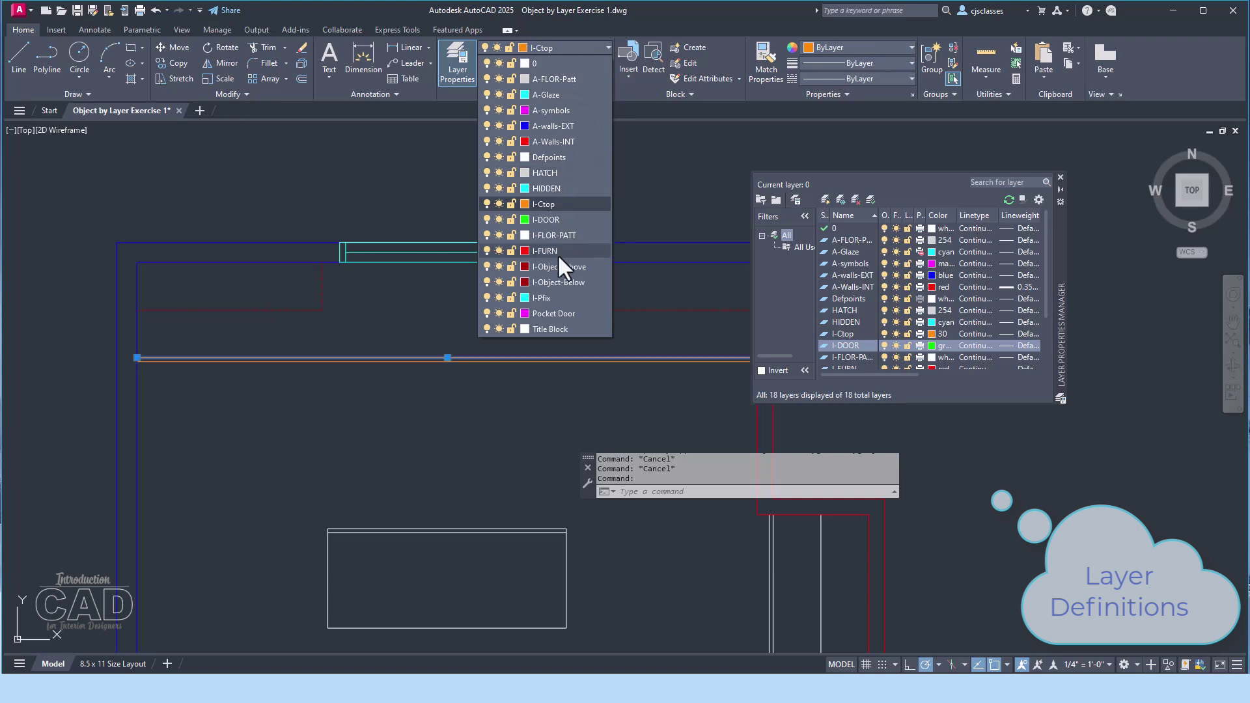
left_click(557, 282)
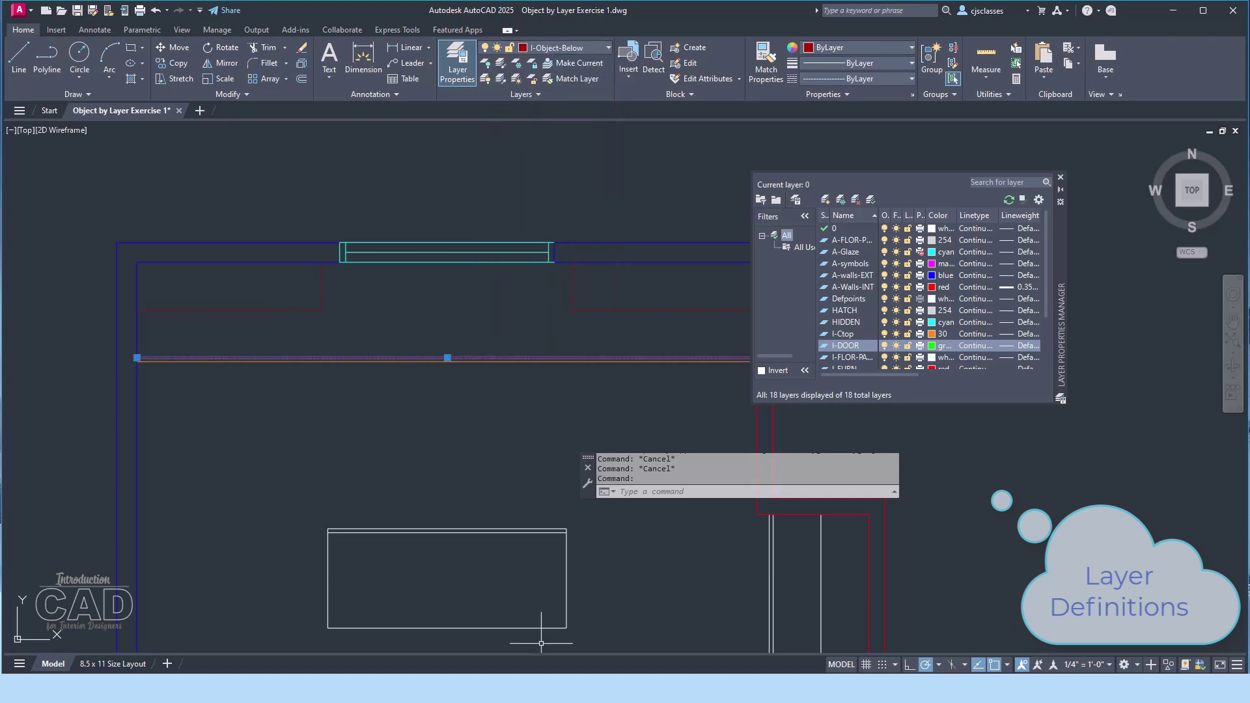
key("Escape")
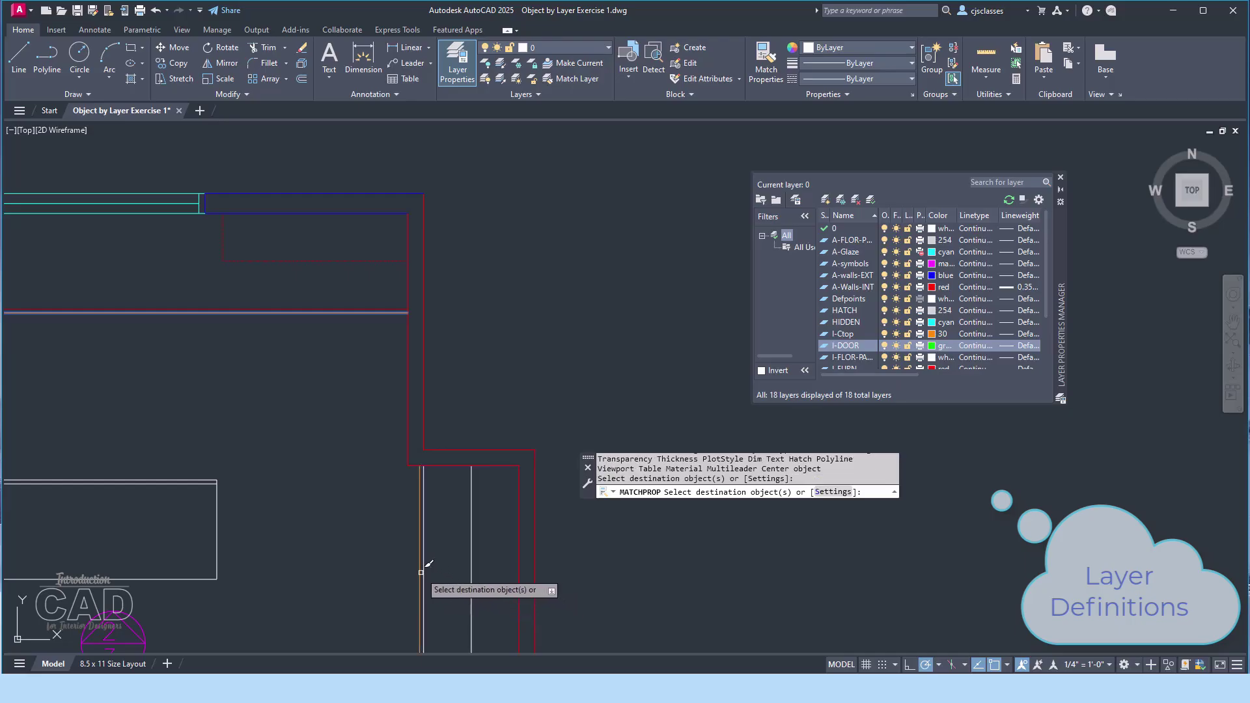
- End Match Properties and assign the white line just right of the orange vertical counter edge in the alcove to I-Object-Below
key("Return")
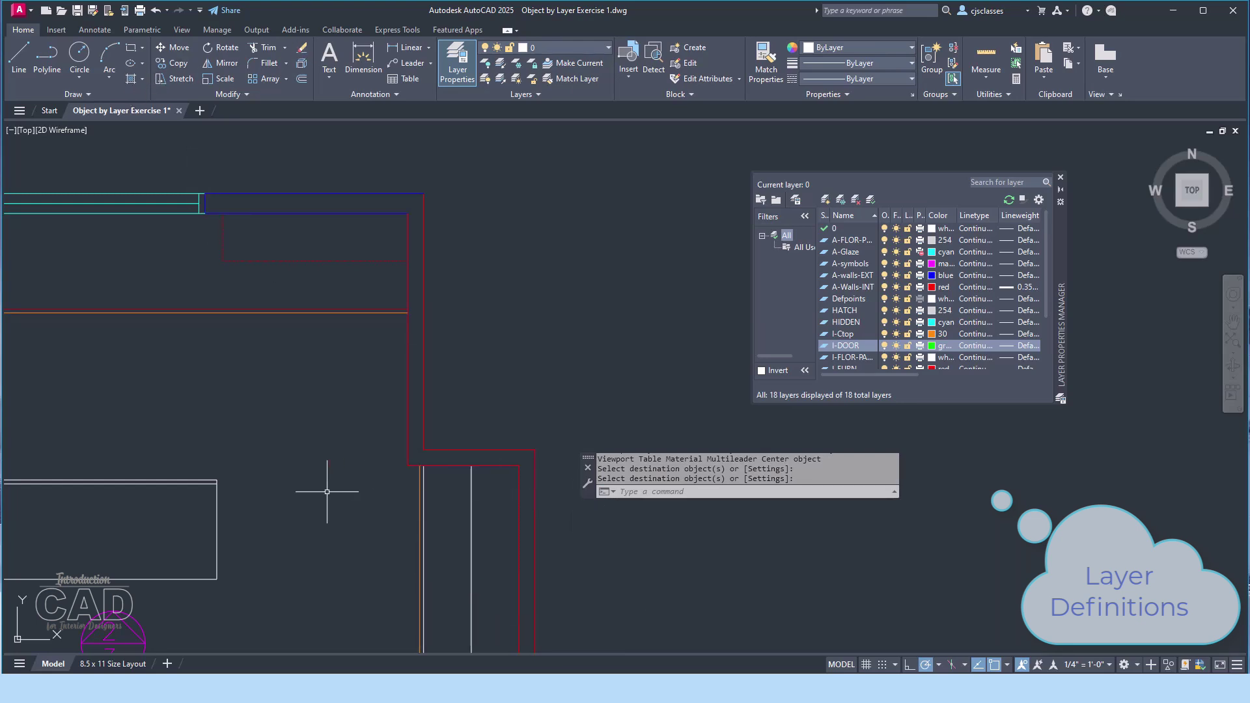
left_click(424, 478)
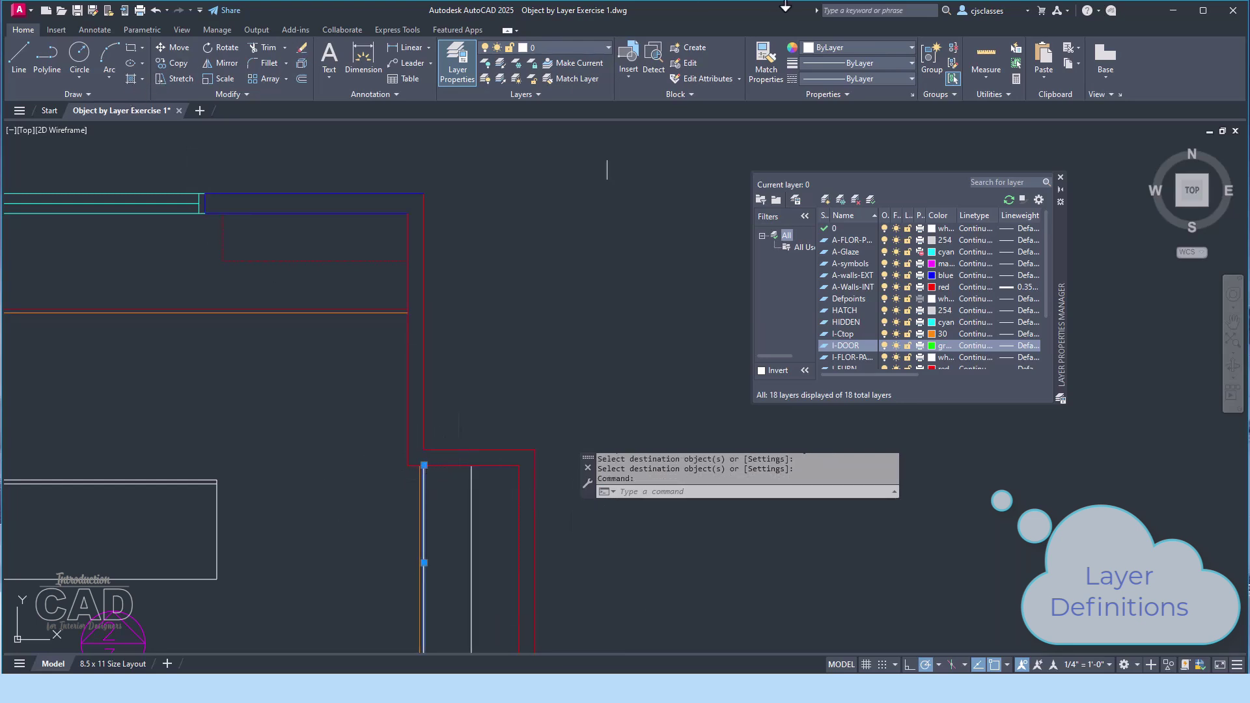
left_click(580, 46)
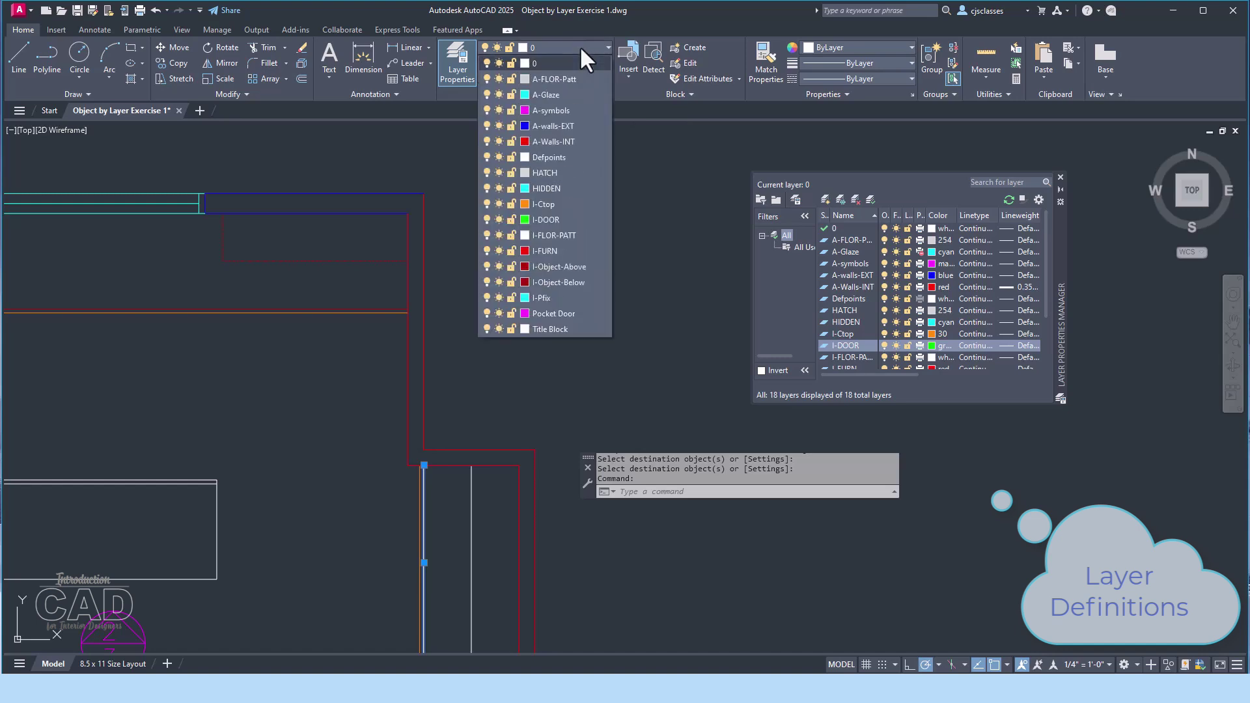
left_click(560, 283)
key("Escape")
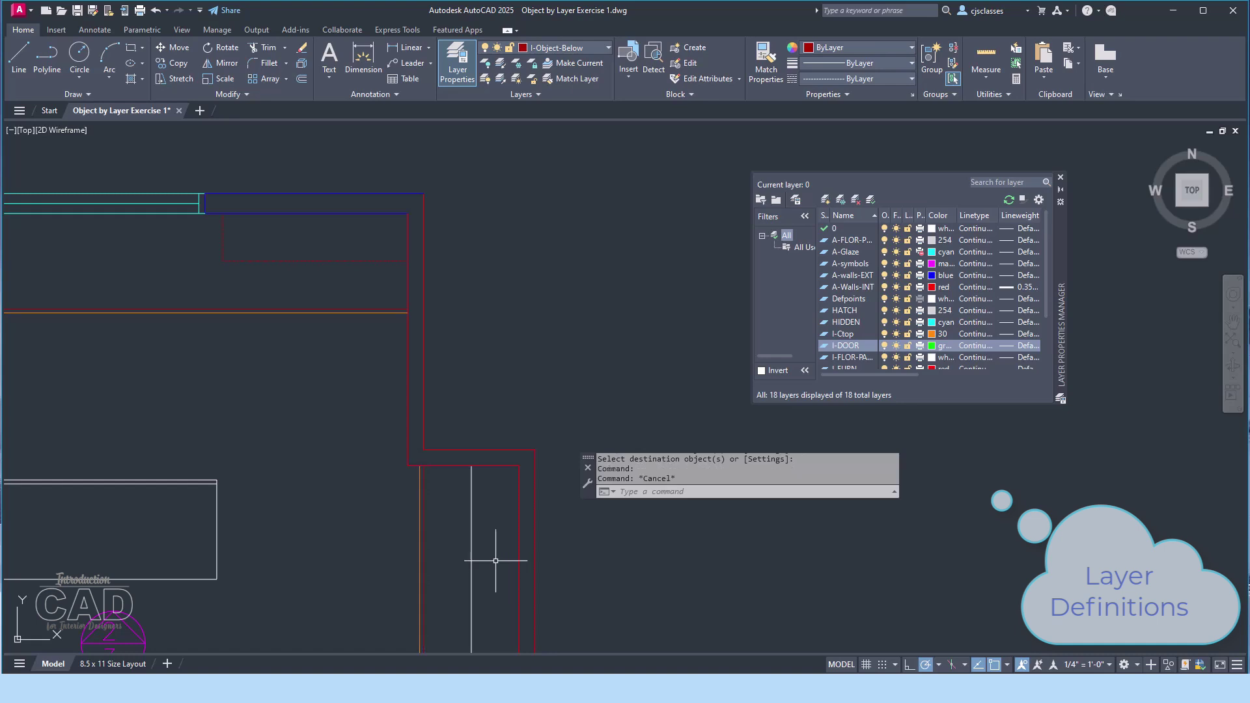
- Assign the remaining white vertical line inside the alcove to the I-Object-Above layer and deselect it
left_click(470, 555)
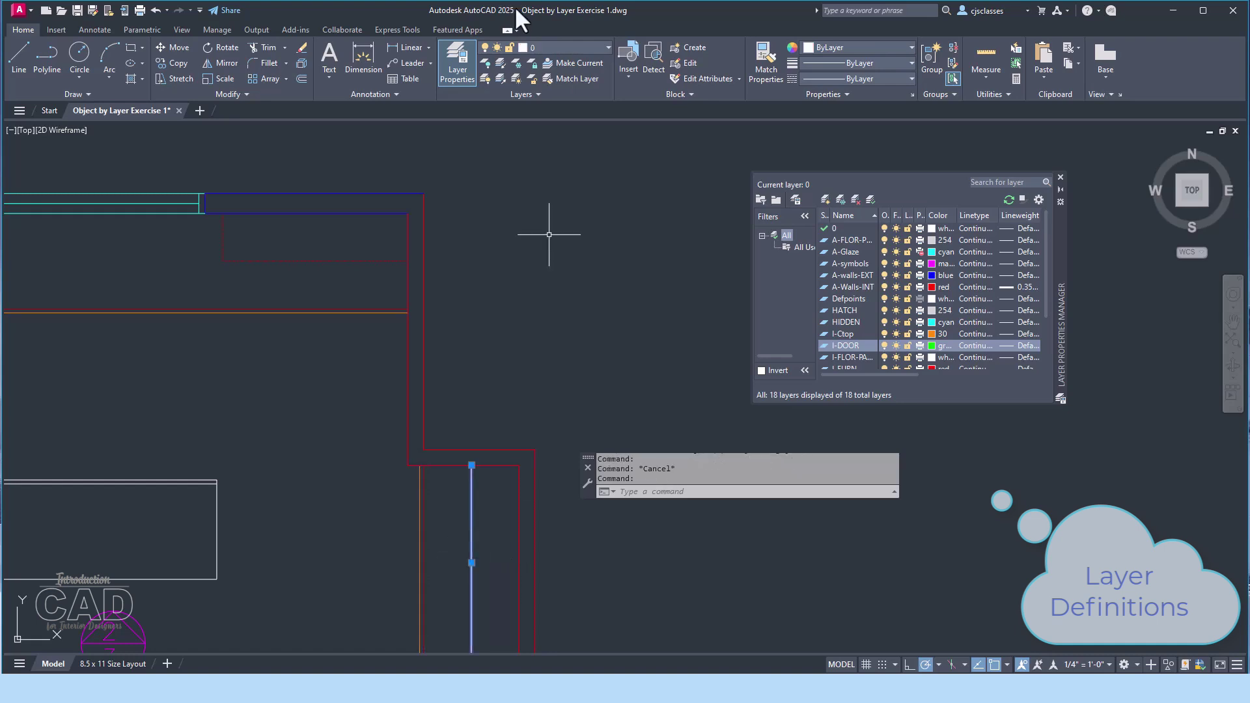
left_click(526, 44)
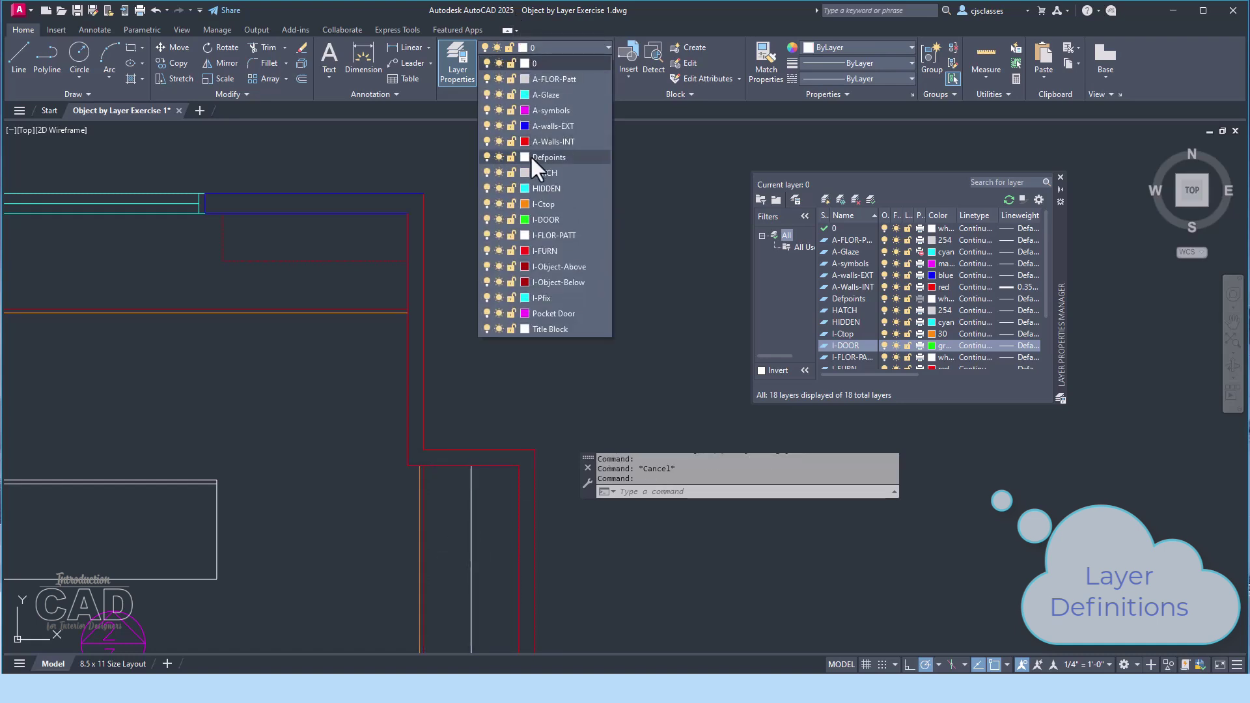
left_click(557, 265)
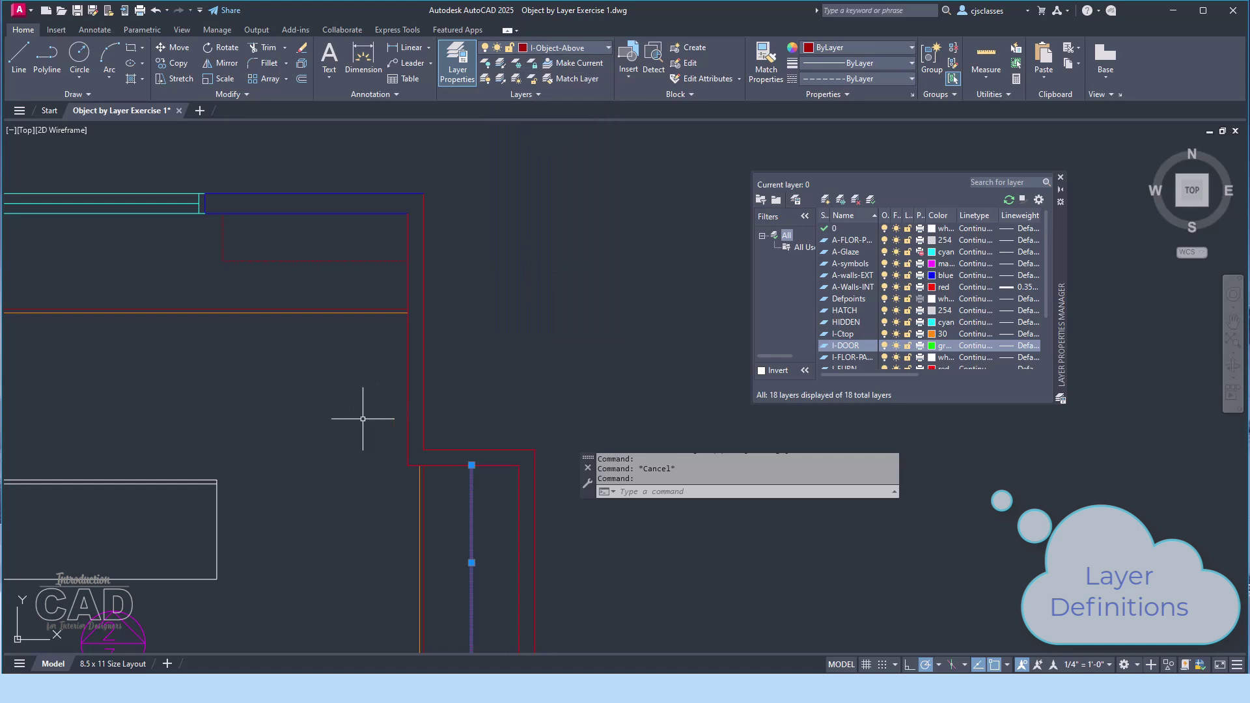
key("Escape")
- Assign the island's outer rectangle above the elevation symbol to the I-Ctop layer
mouse_move(326, 456)
middle_mouse_down()
mouse_move(644, 168)
mouse_move(633, 276)
middle_mouse_up()
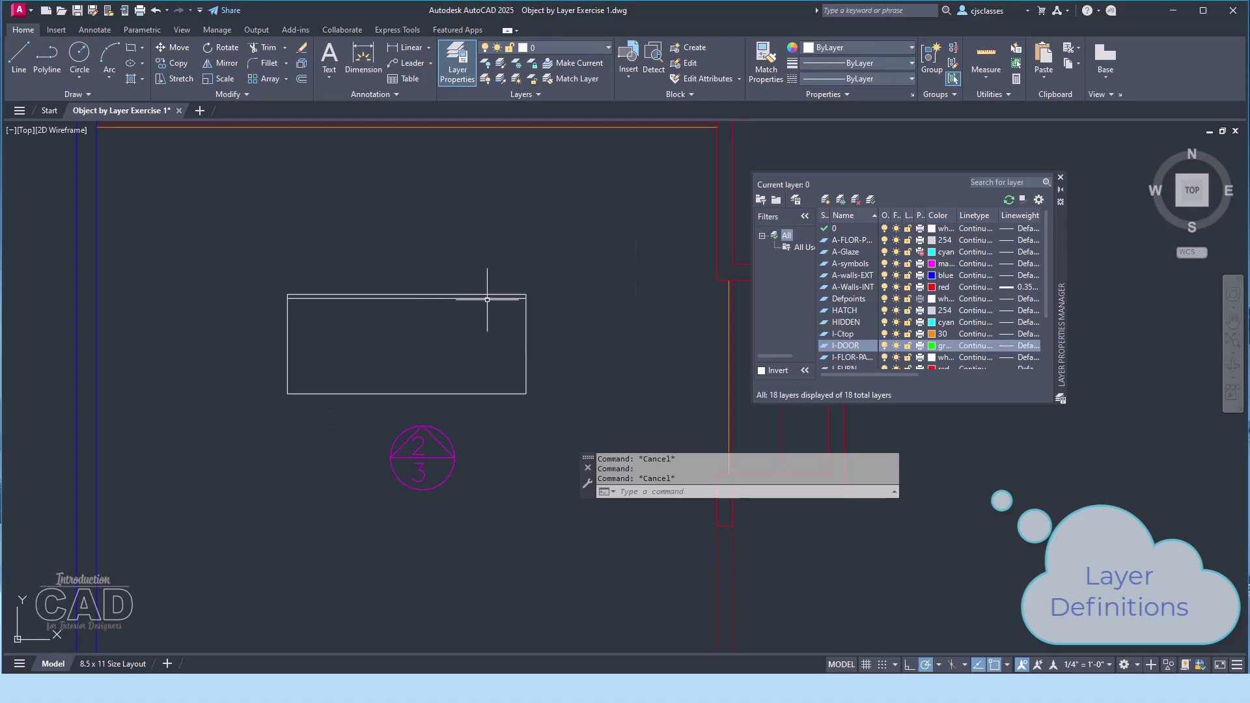
scroll(492, 337, "up", 2)
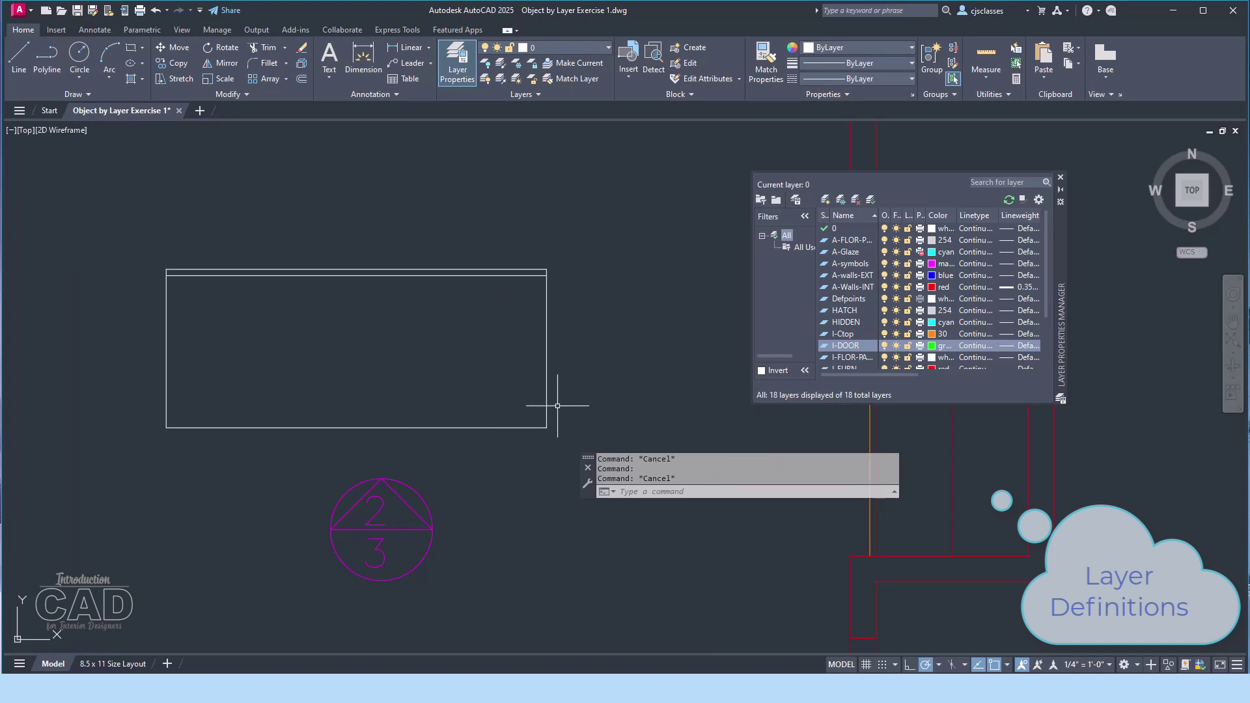
left_click(527, 428)
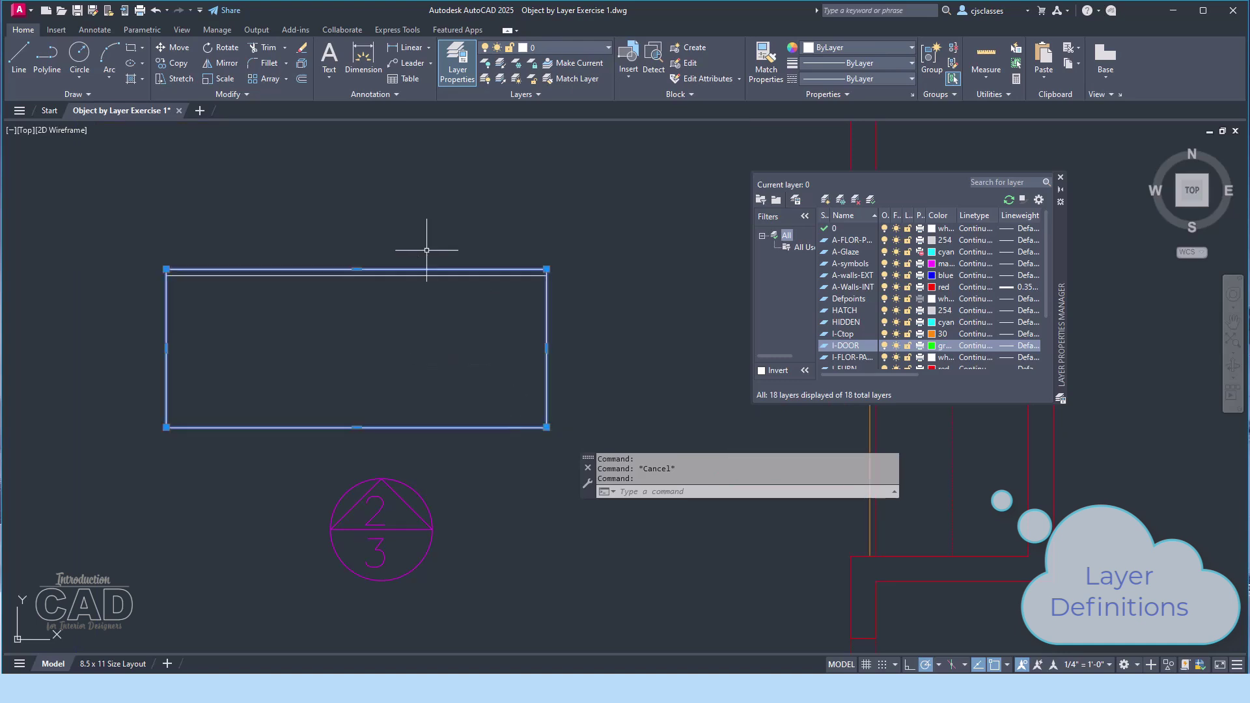
left_click(566, 46)
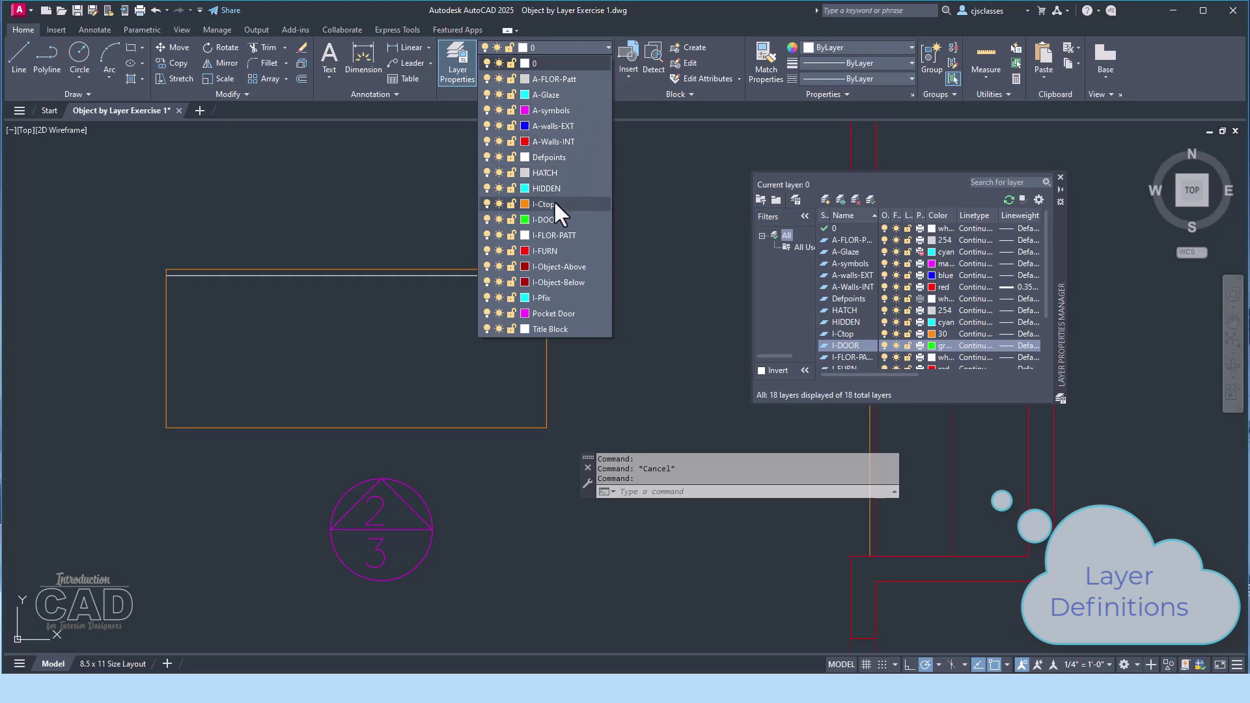
left_click(550, 203)
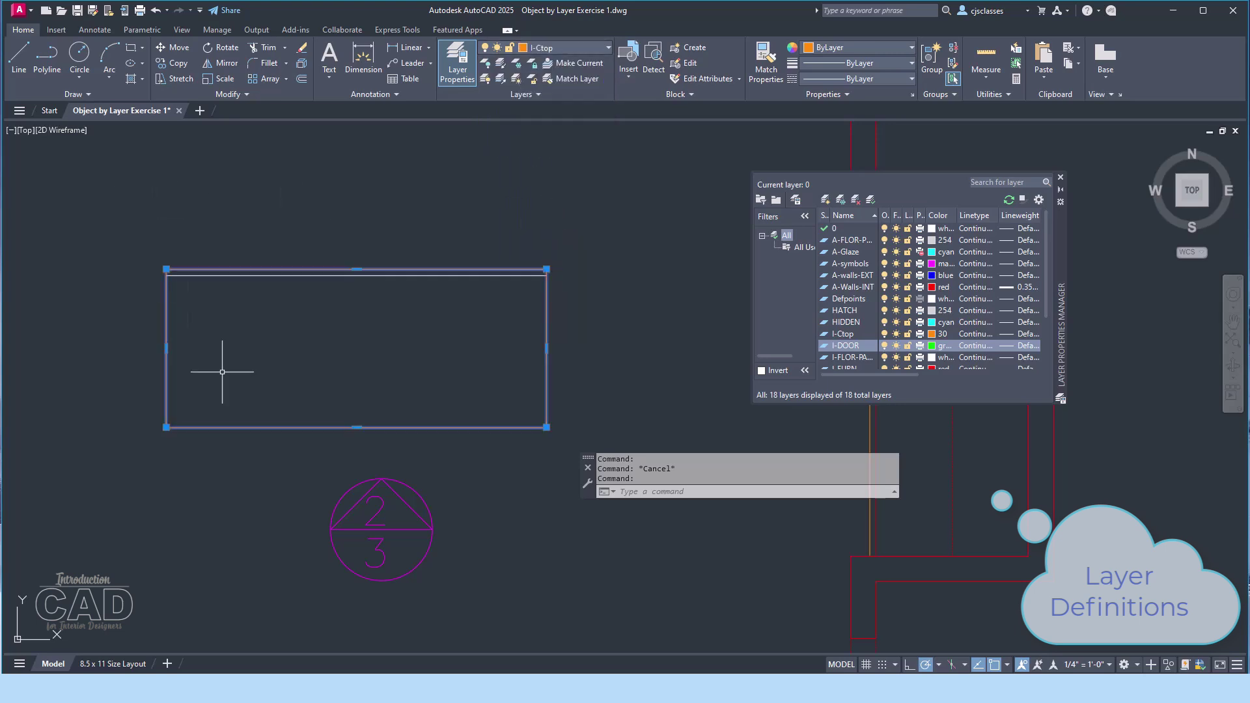
- Assign the white horizontal line just inside the island's upper edge to the I-Object-Below layer and deselect it
key("Escape")
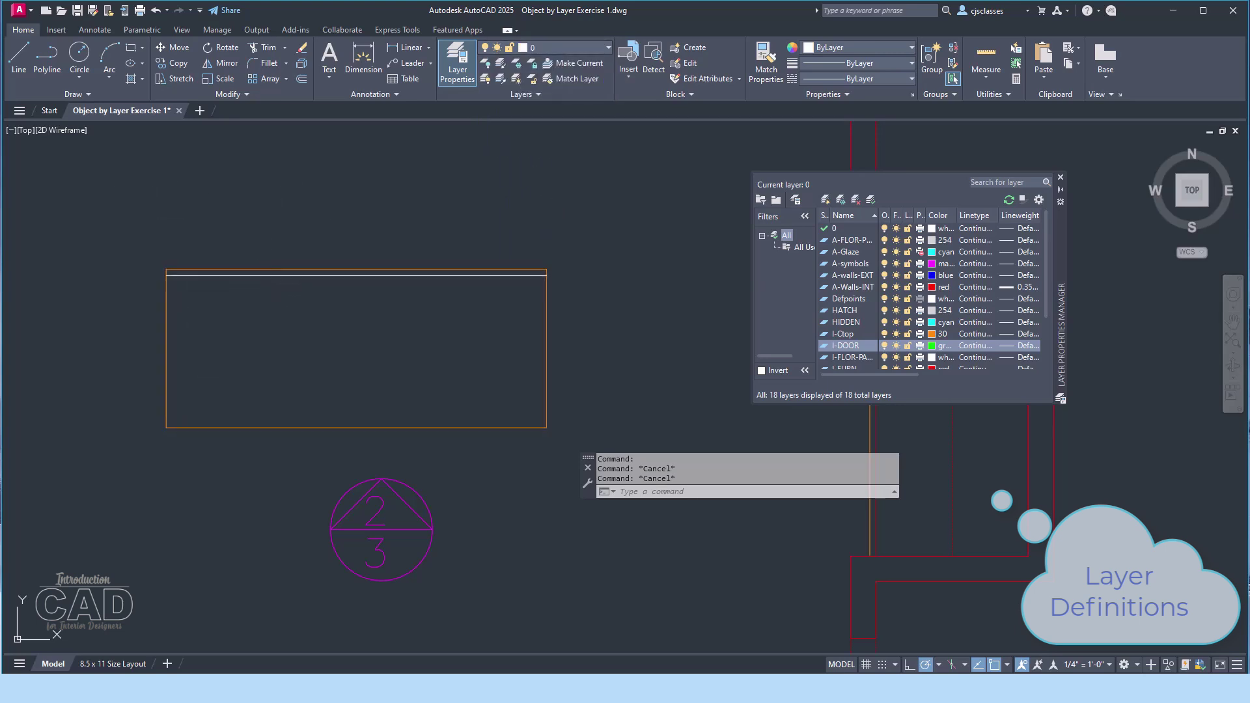
left_click(268, 276)
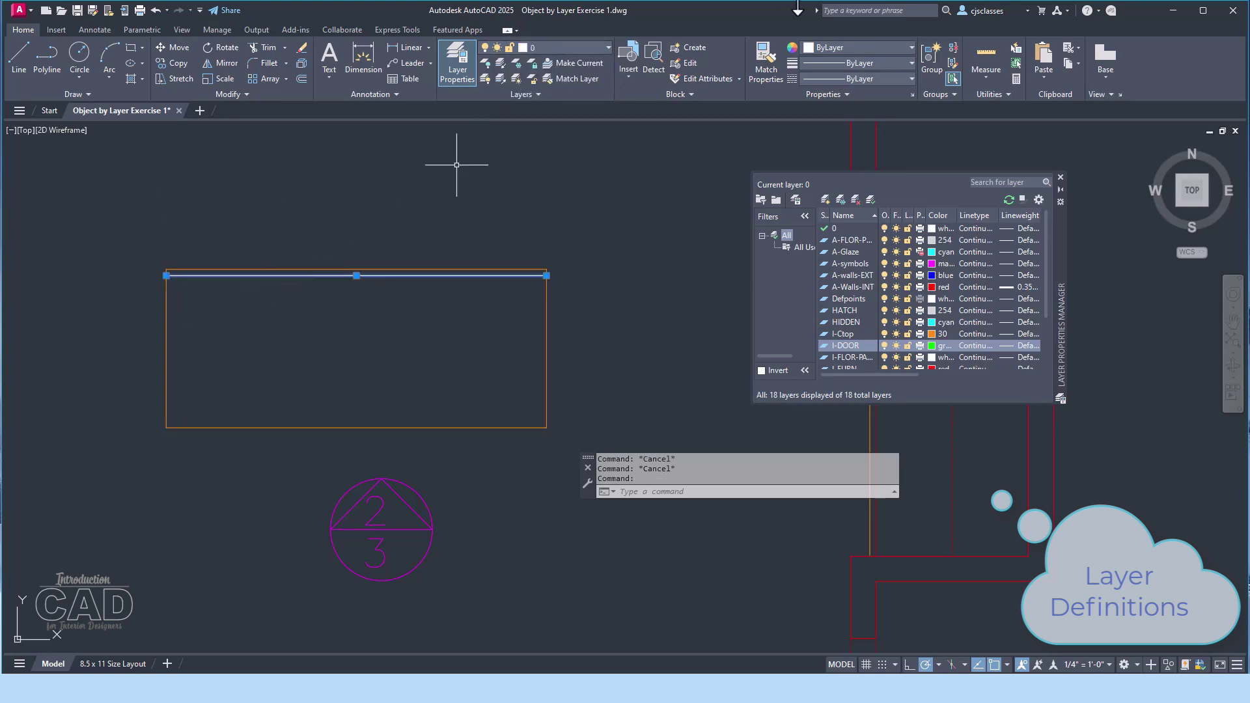
left_click(557, 46)
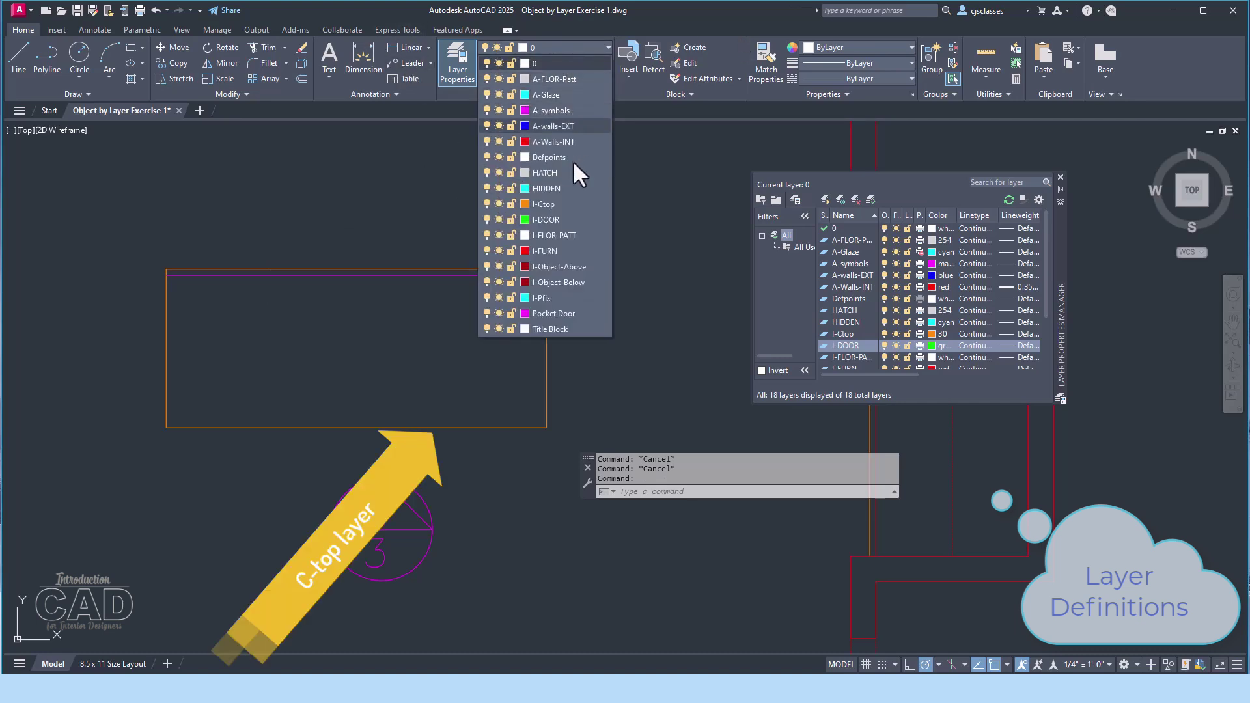
left_click(570, 281)
key("Escape")
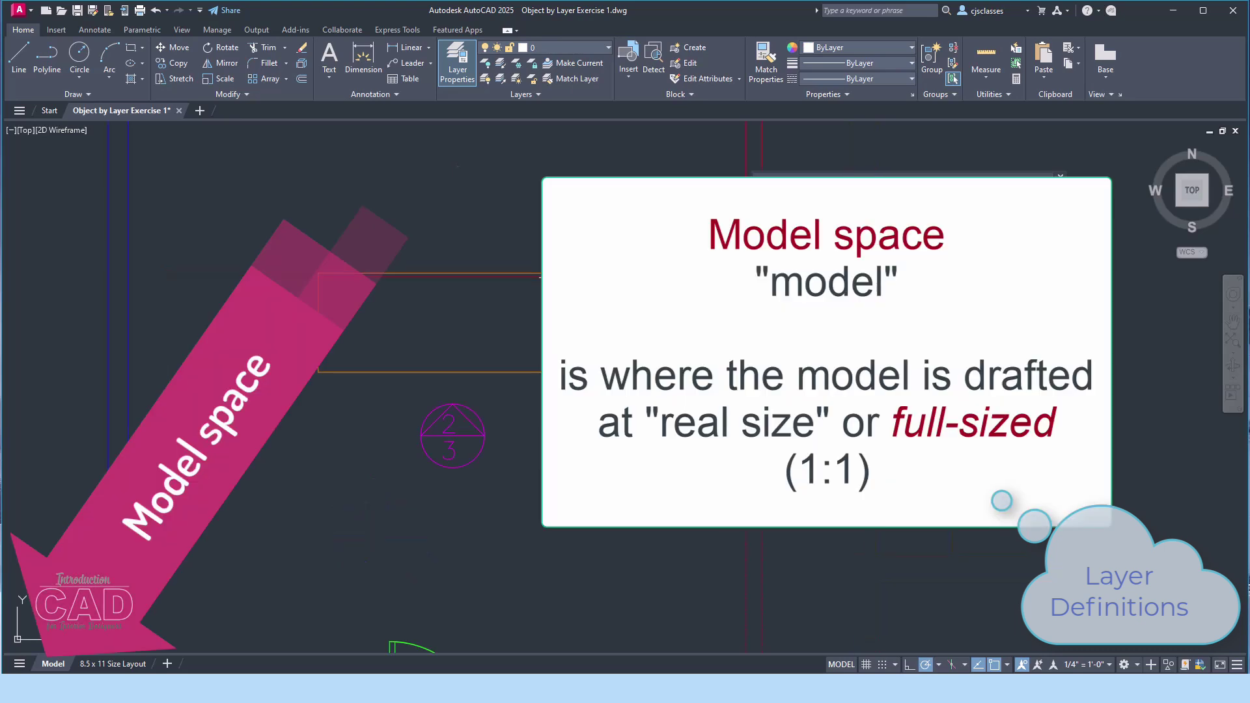
- Switch from model space to the 8.5 x 11 Size Layout
scroll(579, 268, "down", 2)
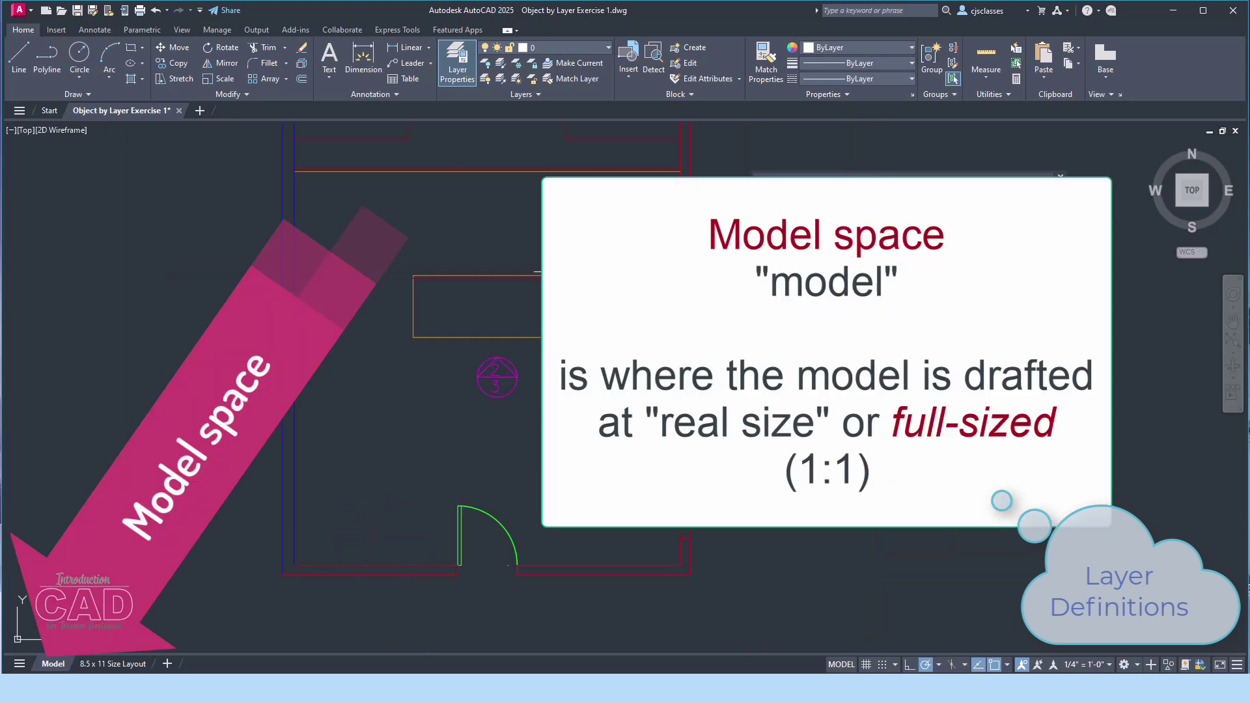
mouse_move(565, 271)
middle_mouse_down()
mouse_move(365, 427)
mouse_move(399, 348)
mouse_move(430, 318)
middle_mouse_up()
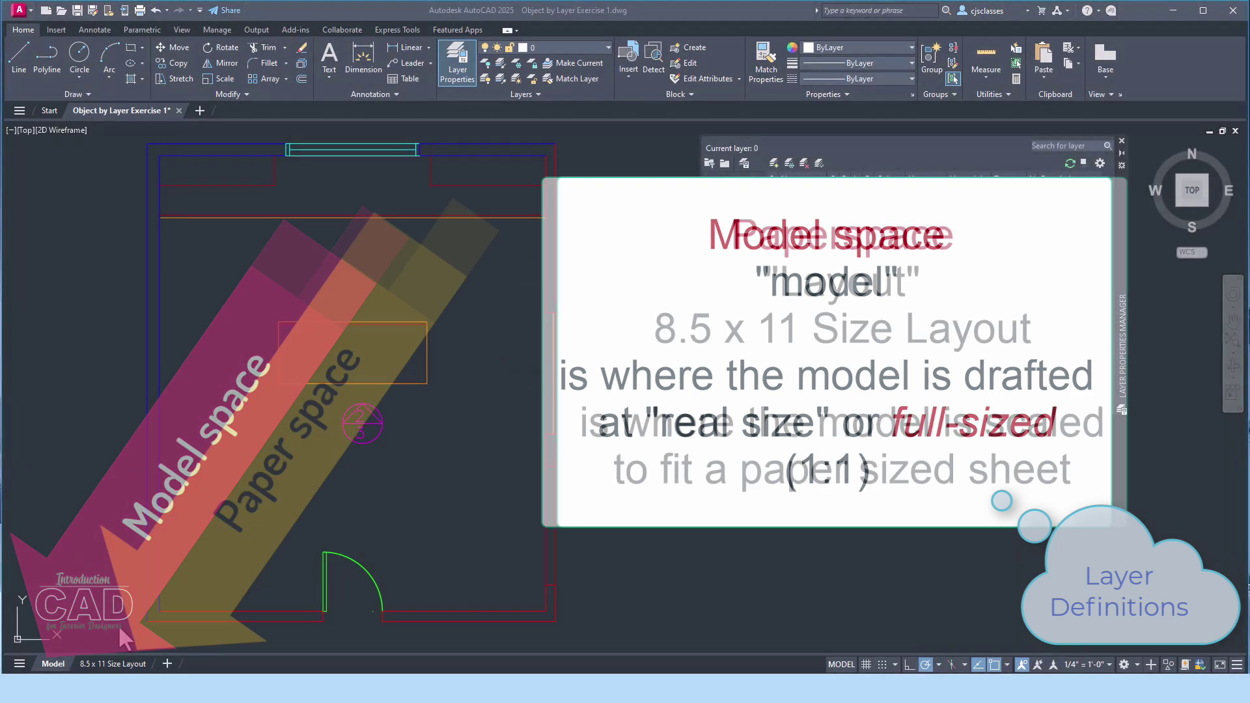
mouse_move(94, 667)
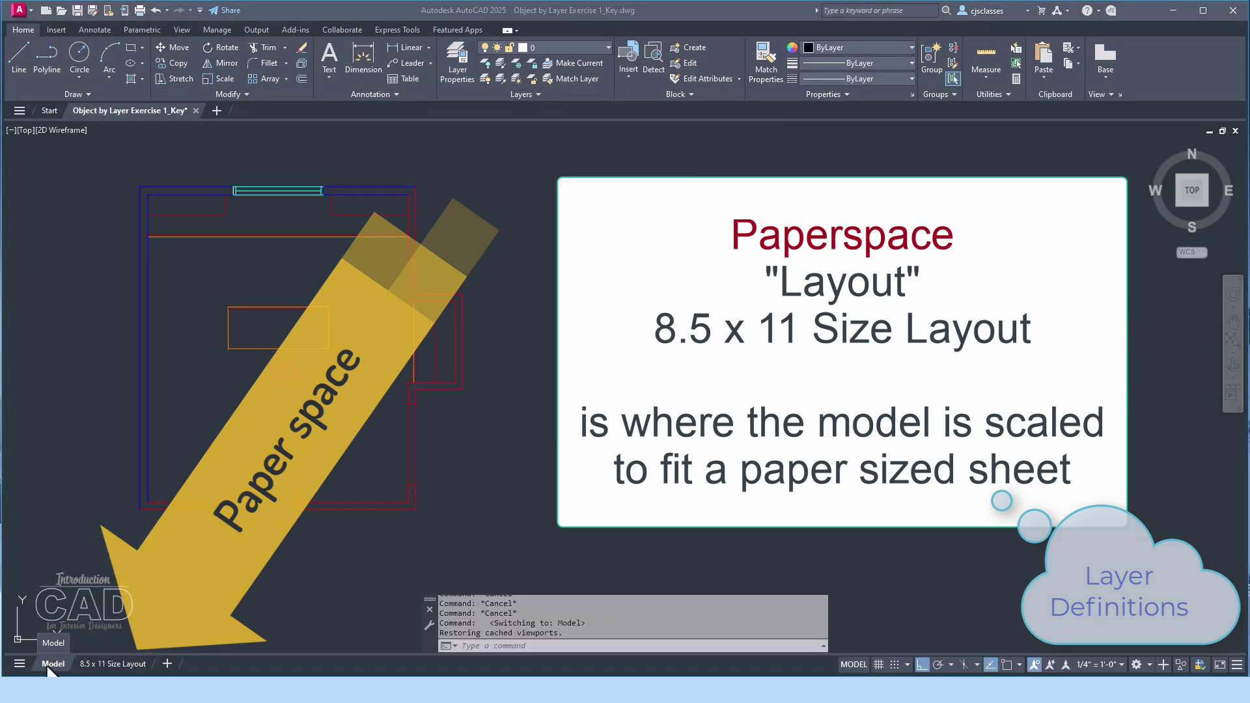
left_click(118, 665)
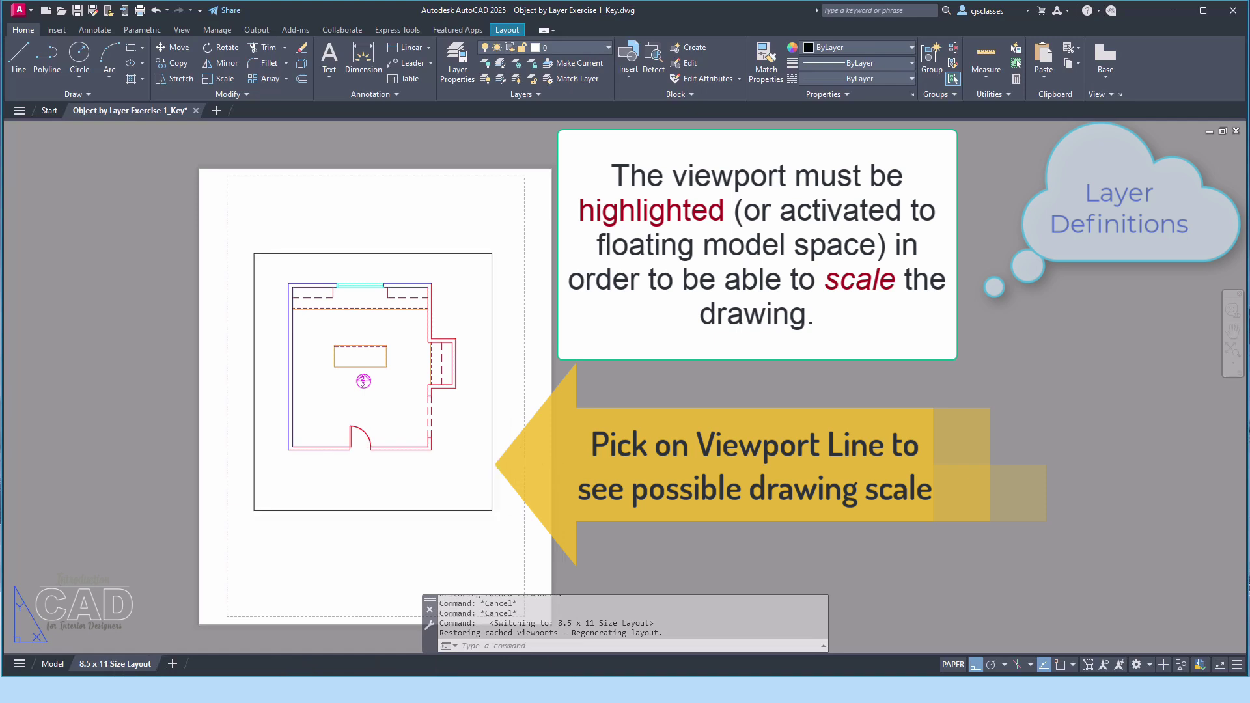
- Select the viewport border on the sheet and choose the 1/8" = 1'-0" architectural scale for it
left_click(490, 463)
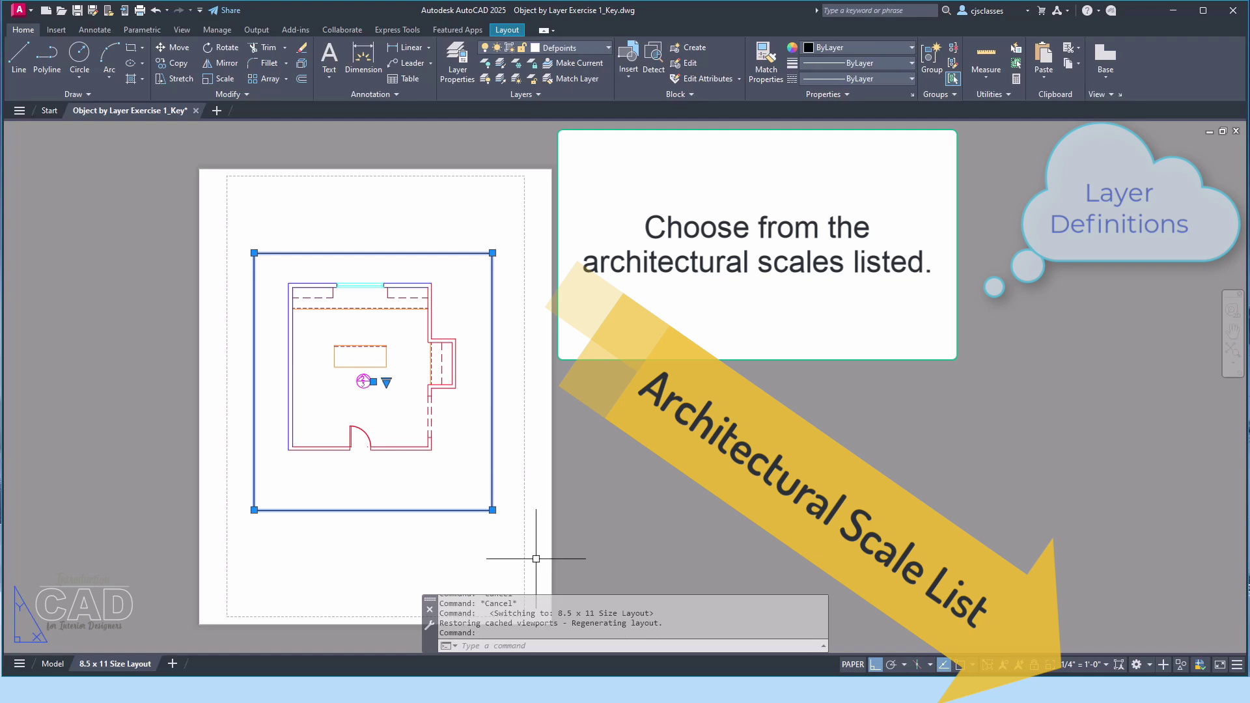
left_click(1104, 664)
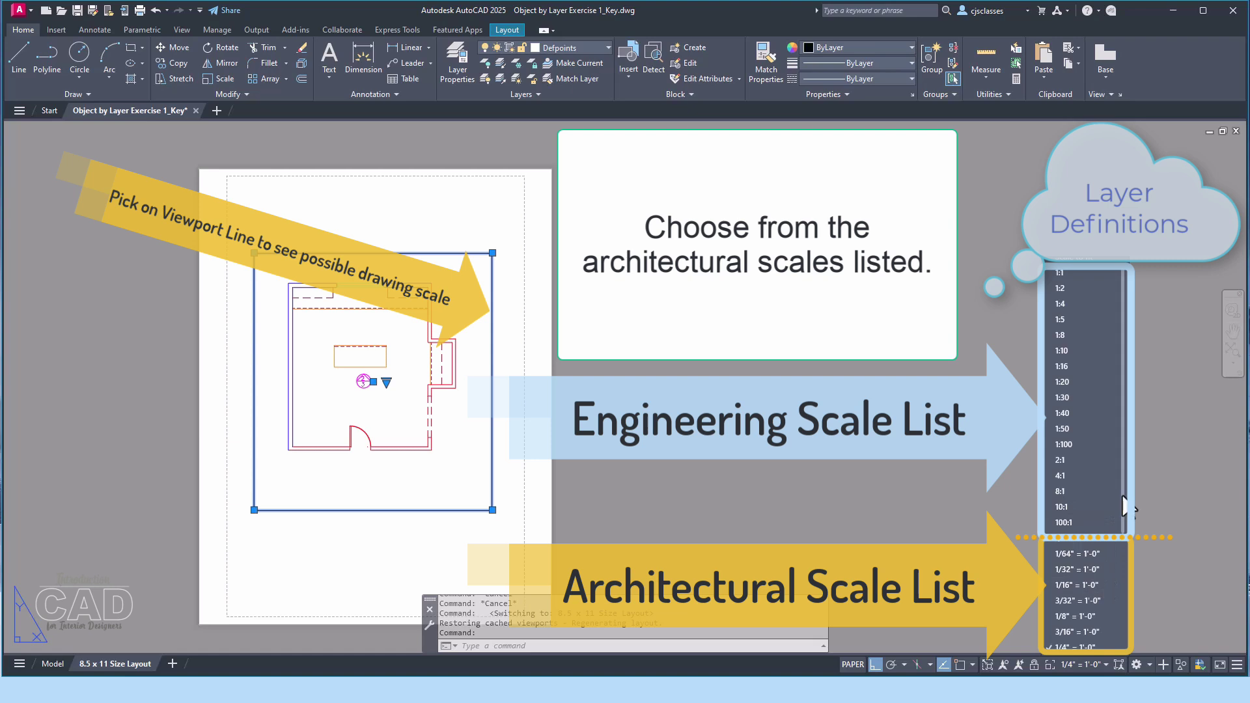
left_click_drag(1125, 506, 1120, 628)
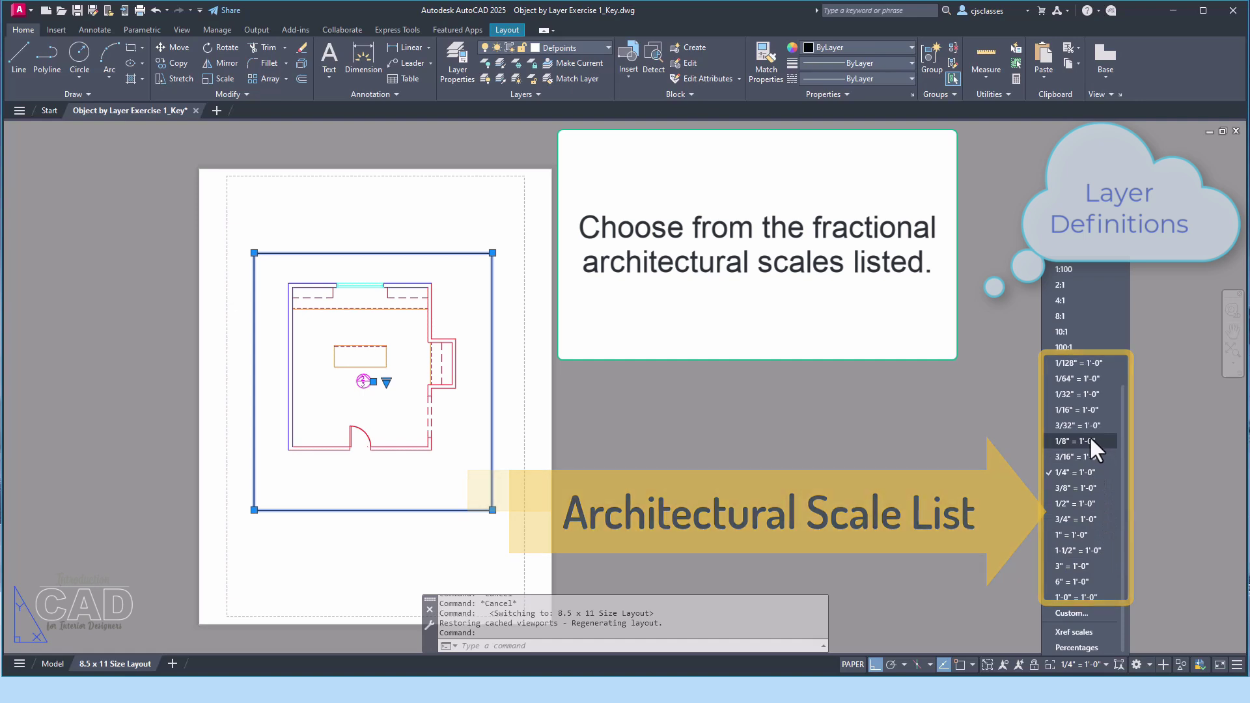
left_click(1089, 441)
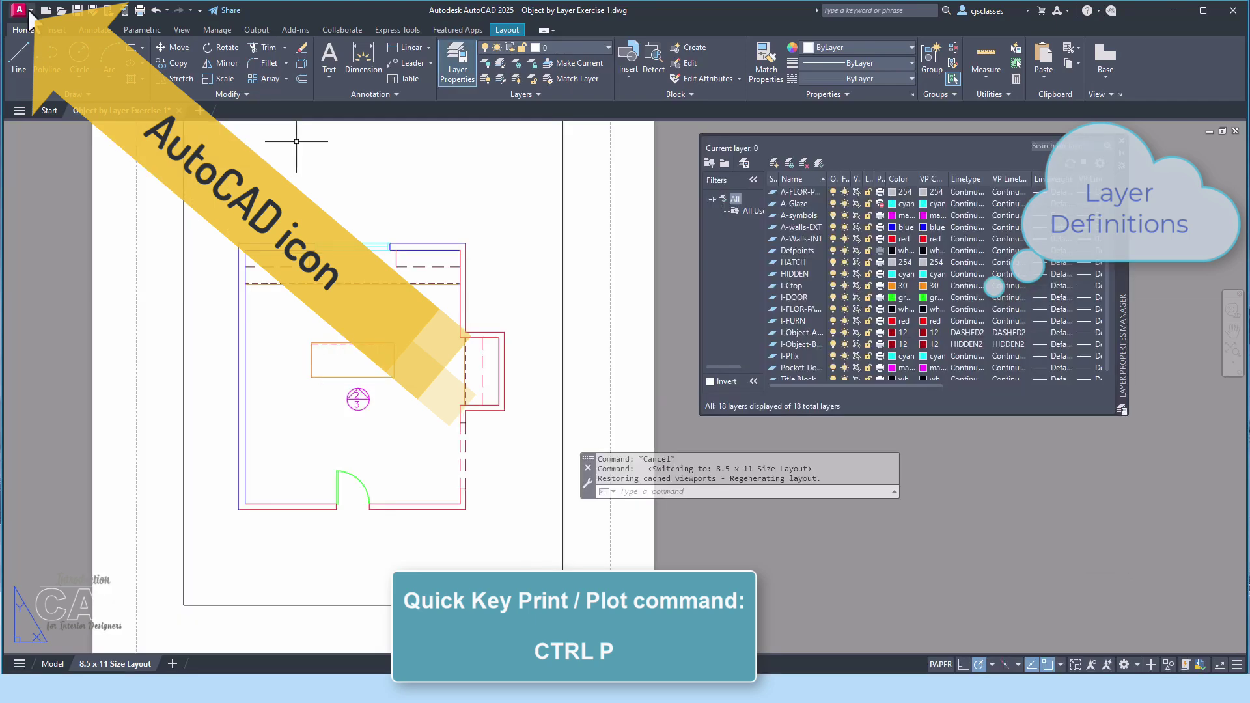
- Start a plot of the 8.5 x 11 Size Layout using AutoCAD PDF (High Quality Print).pc3 and the monochrome.ctb plot style table
left_click(29, 12)
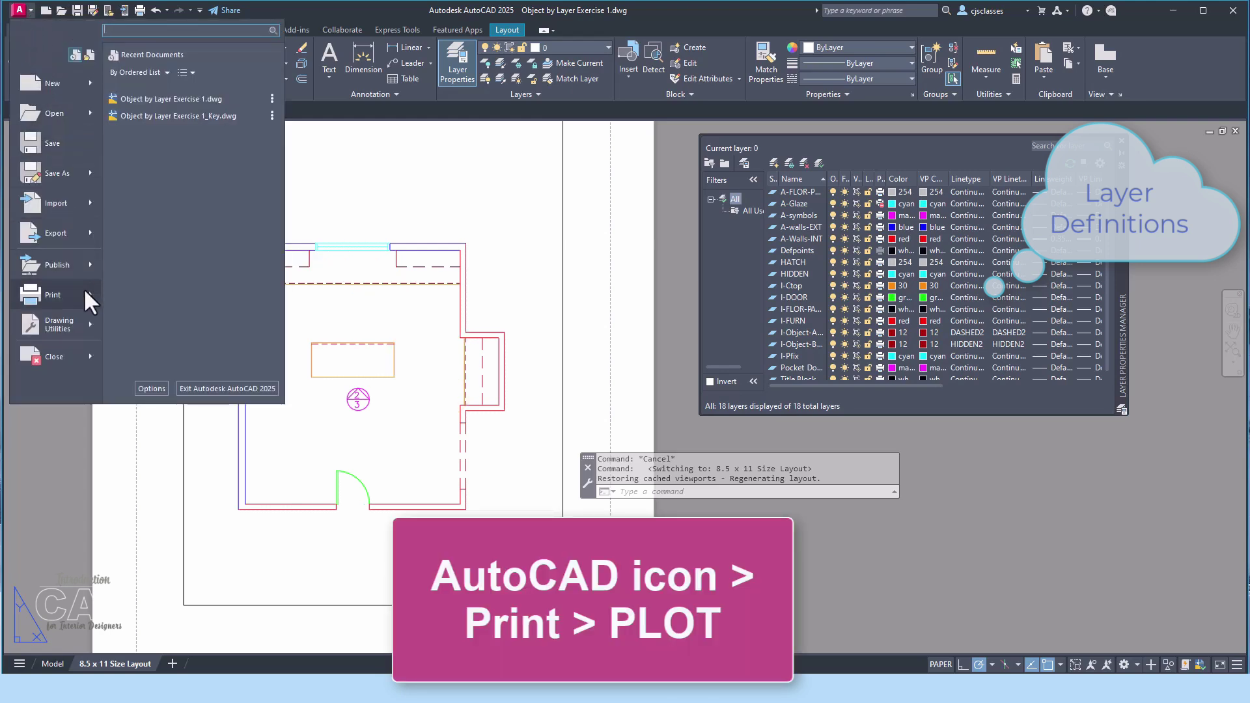
mouse_move(84, 291)
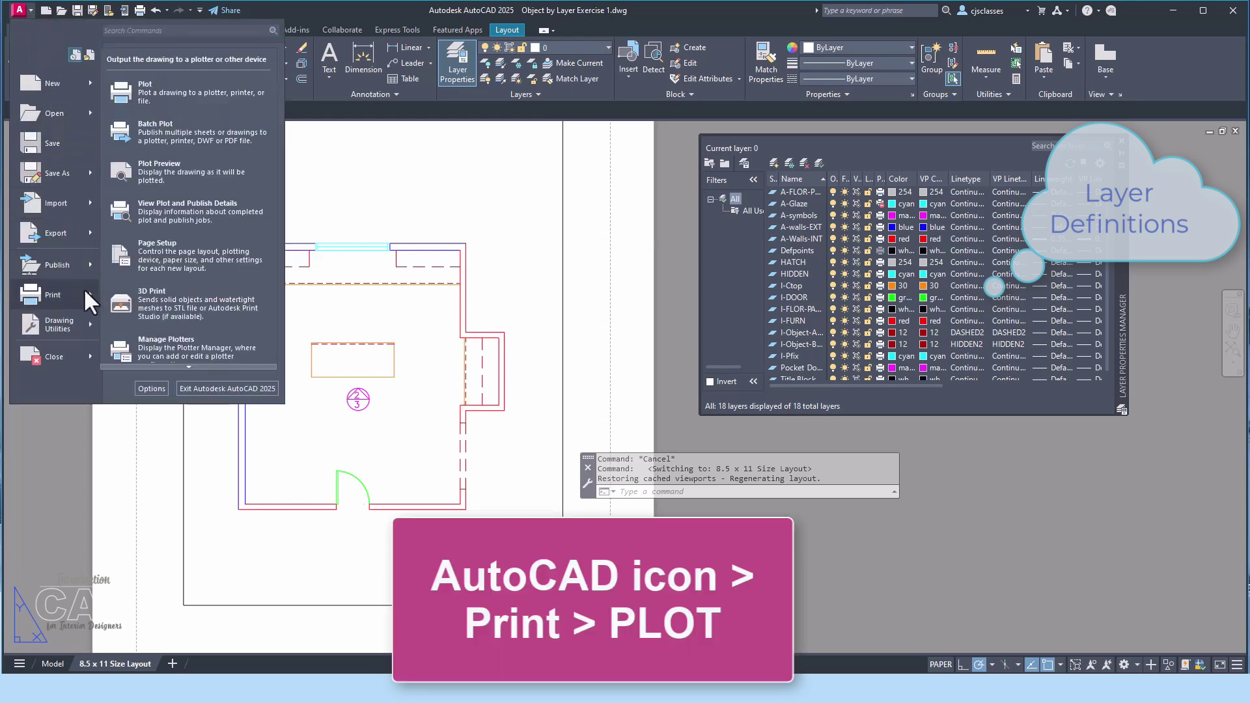
left_click(180, 87)
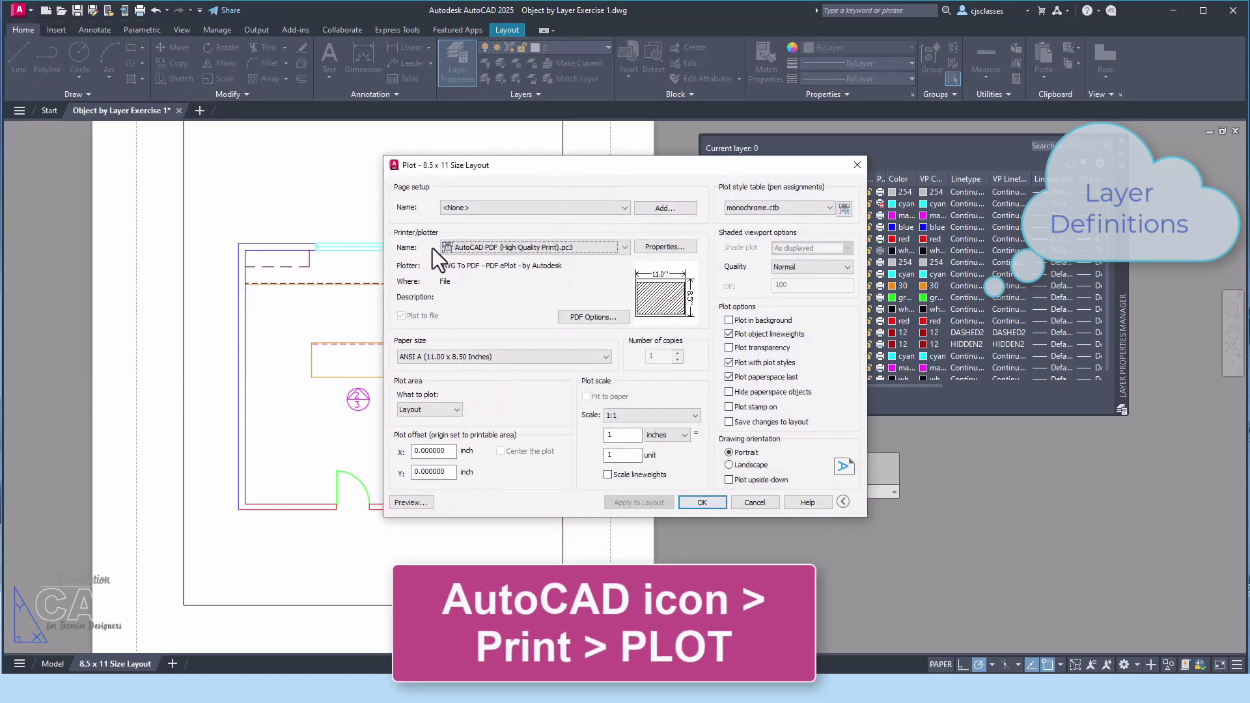
left_click(576, 245)
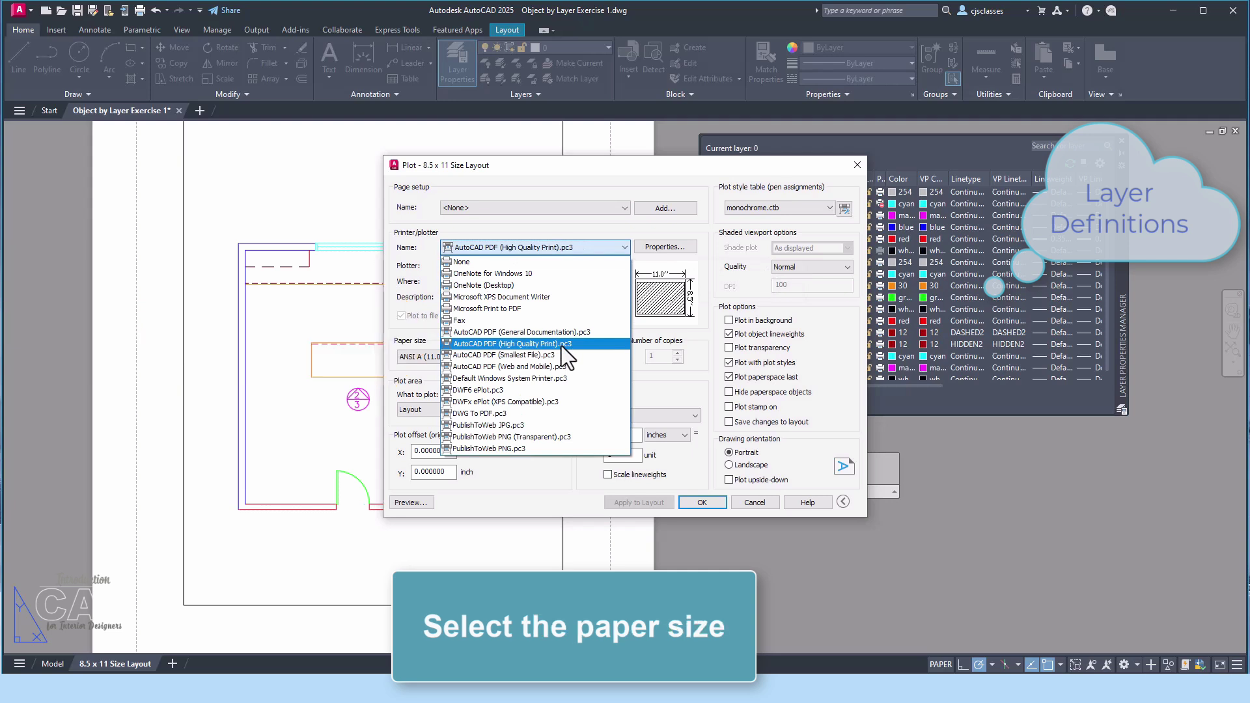
left_click(561, 344)
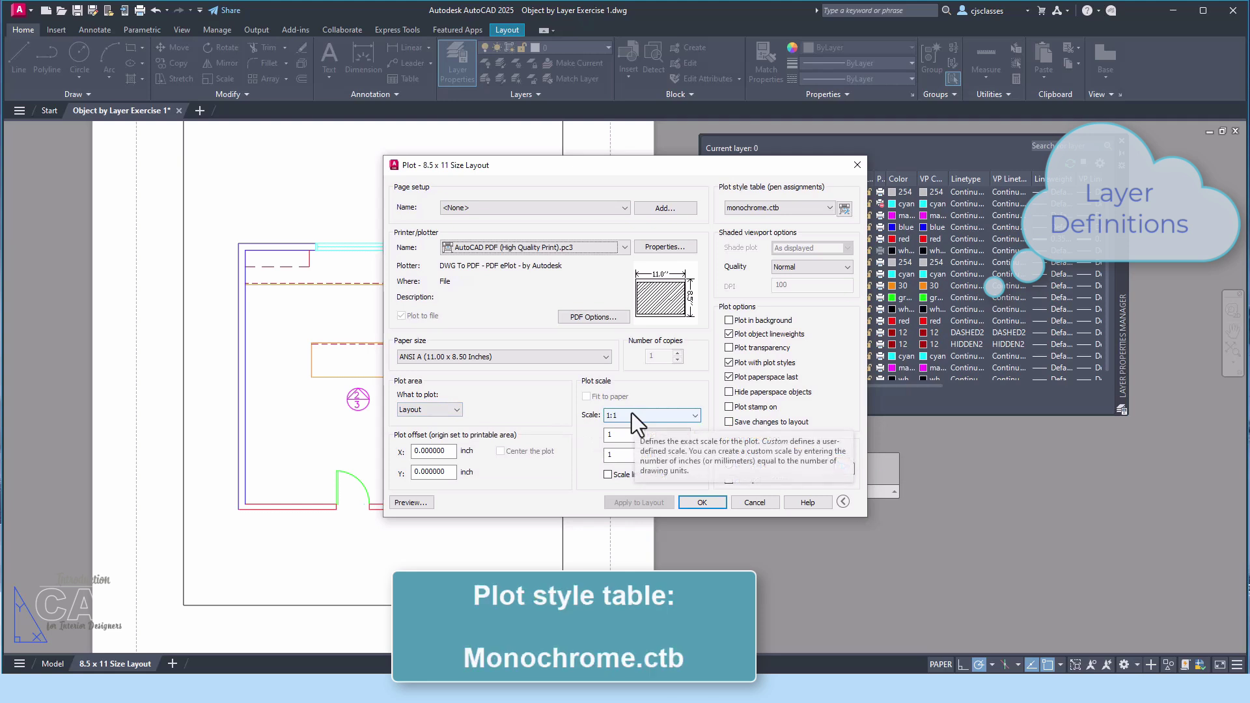
left_click(823, 211)
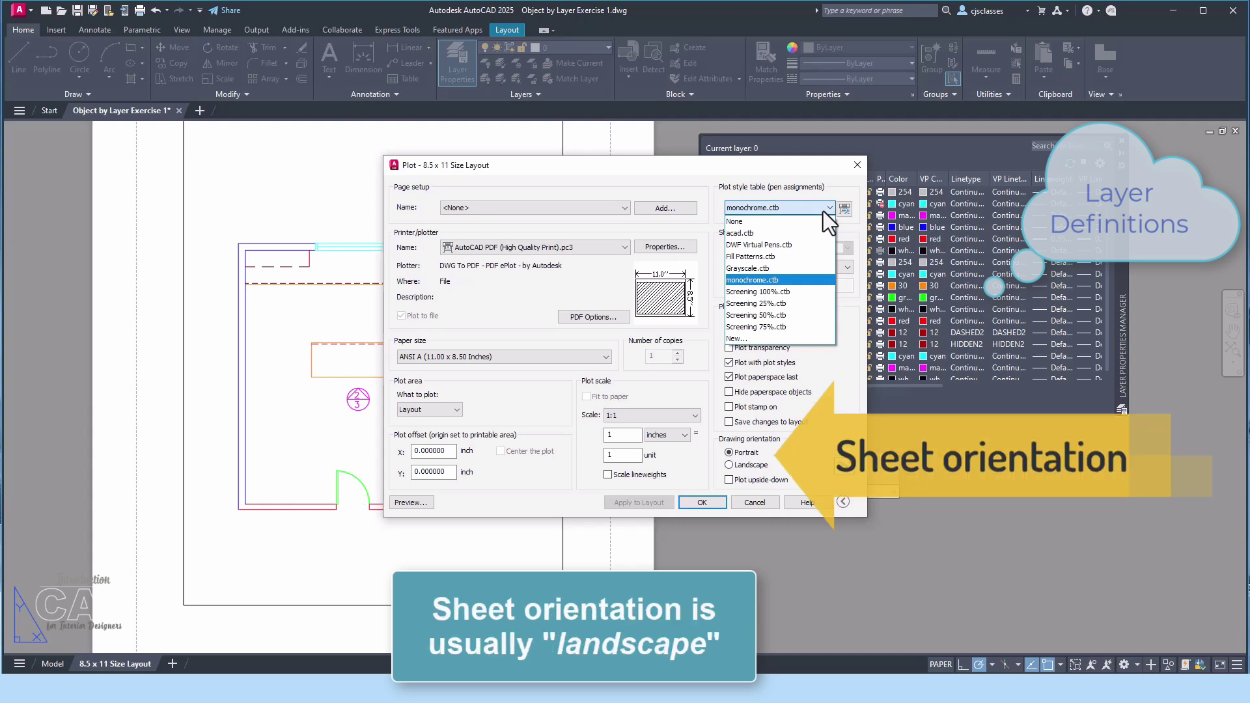
left_click(803, 282)
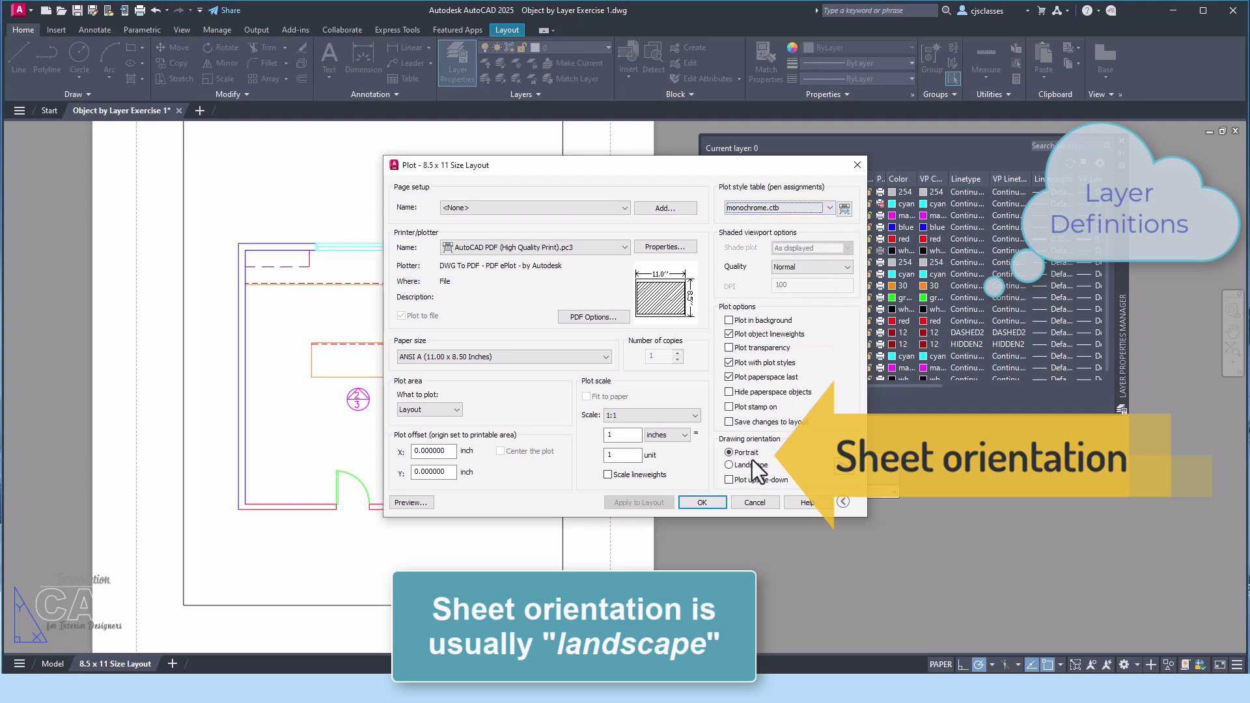
- Preview the plot and examine the floor plan's walls, window, cabinets and lineweights up close
left_click(411, 504)
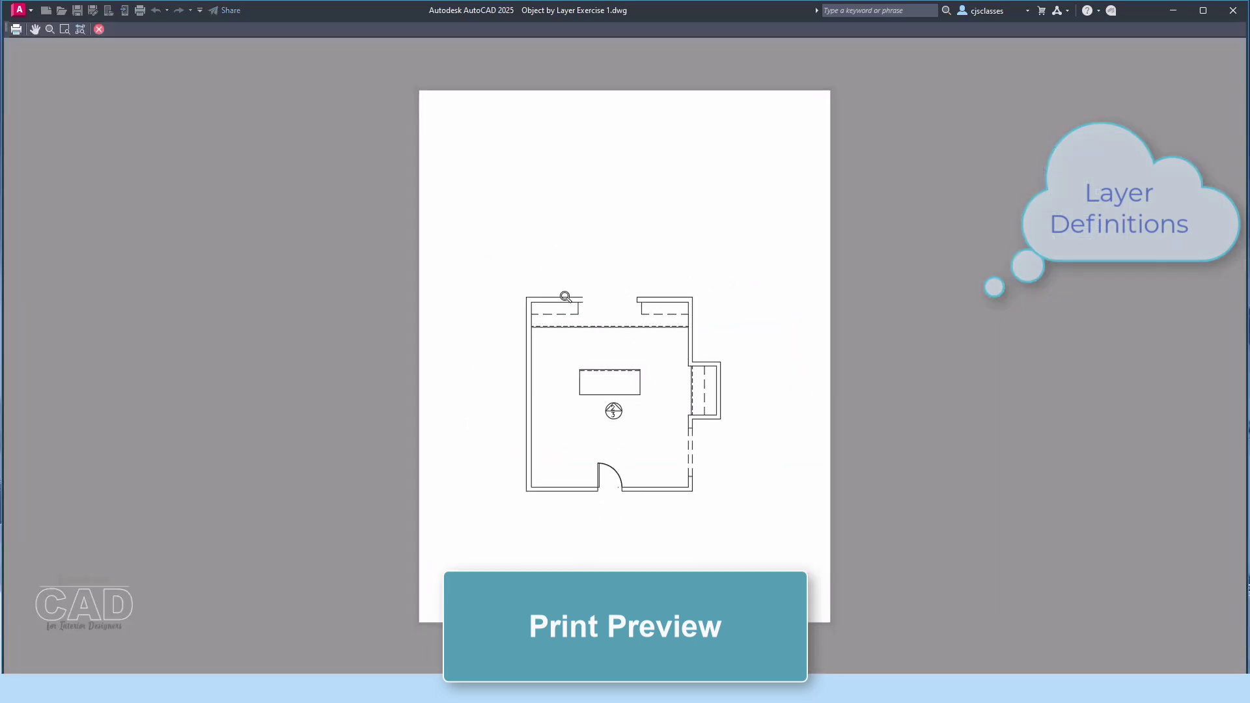
left_click_drag(627, 309, 759, 259)
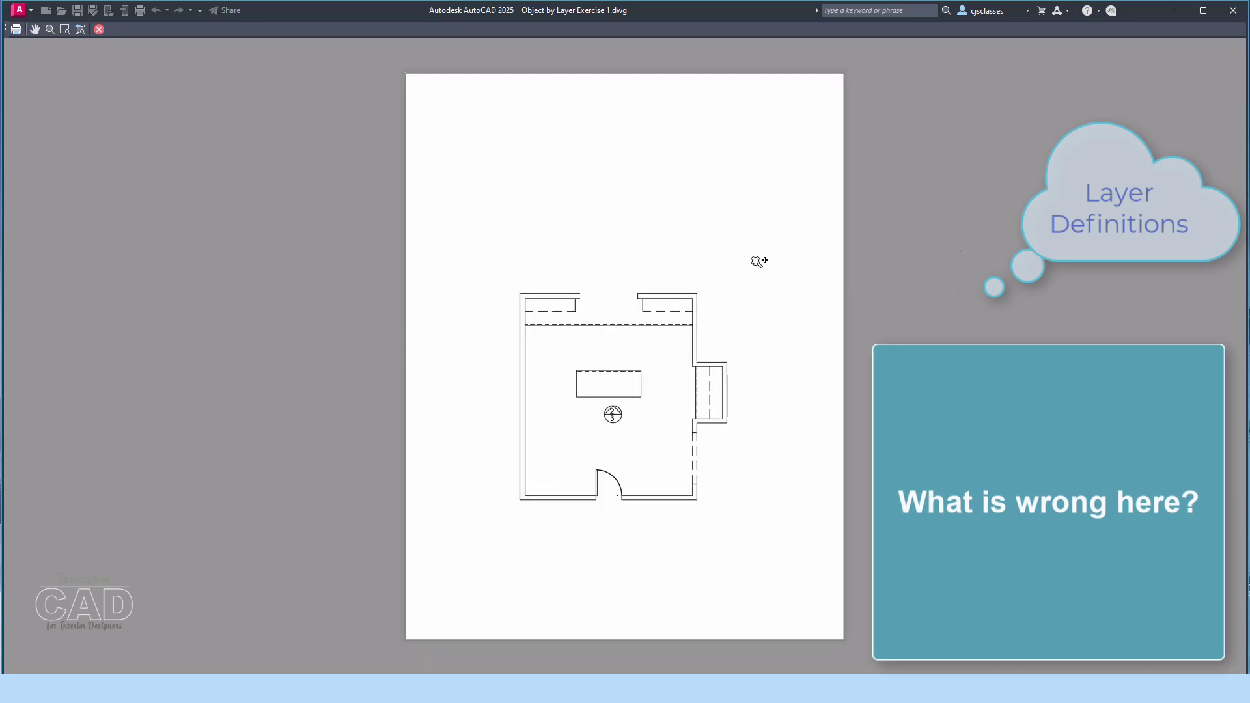
left_click_drag(691, 306, 937, 193)
left_click_drag(707, 338, 1002, 221)
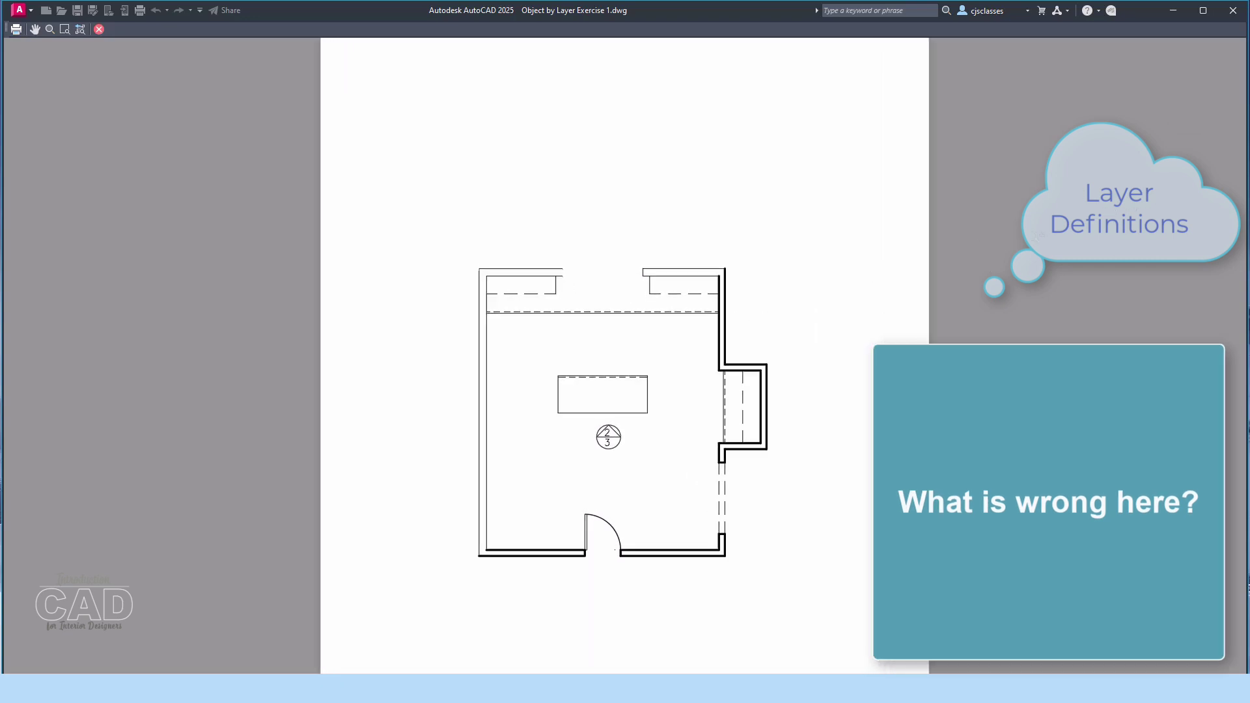
left_click_drag(542, 382, 1031, 263)
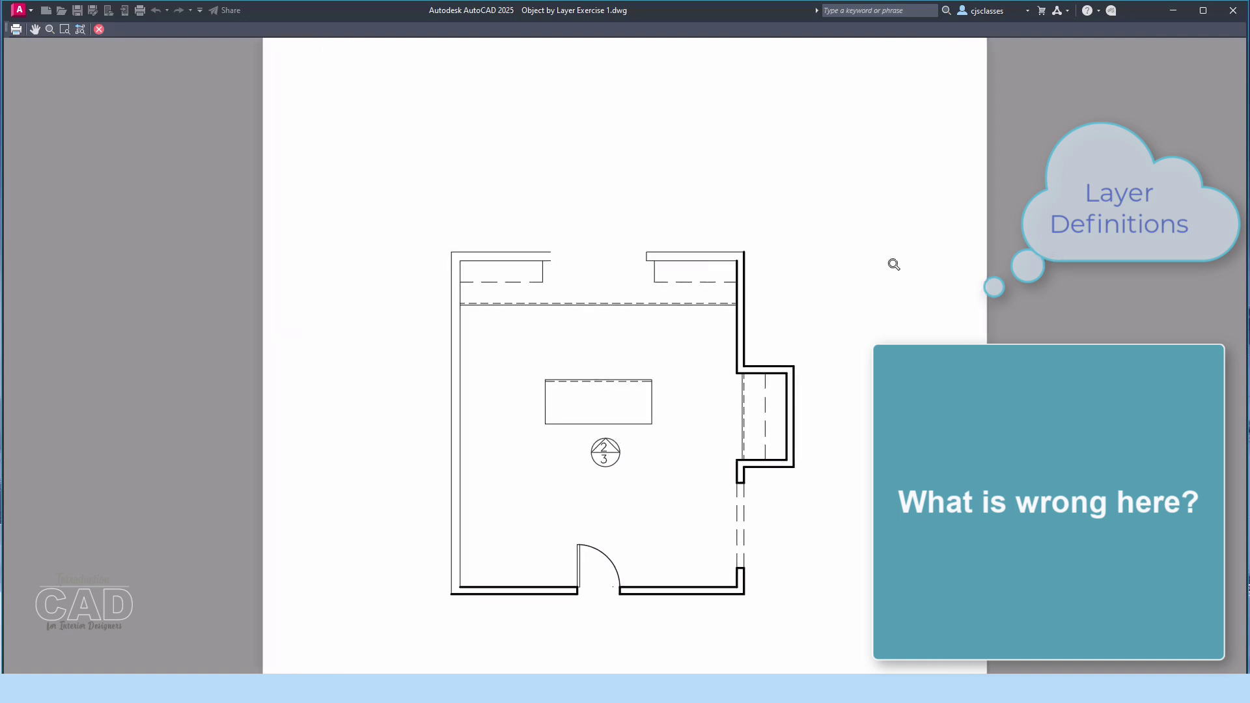
left_click_drag(449, 384, 1071, 313)
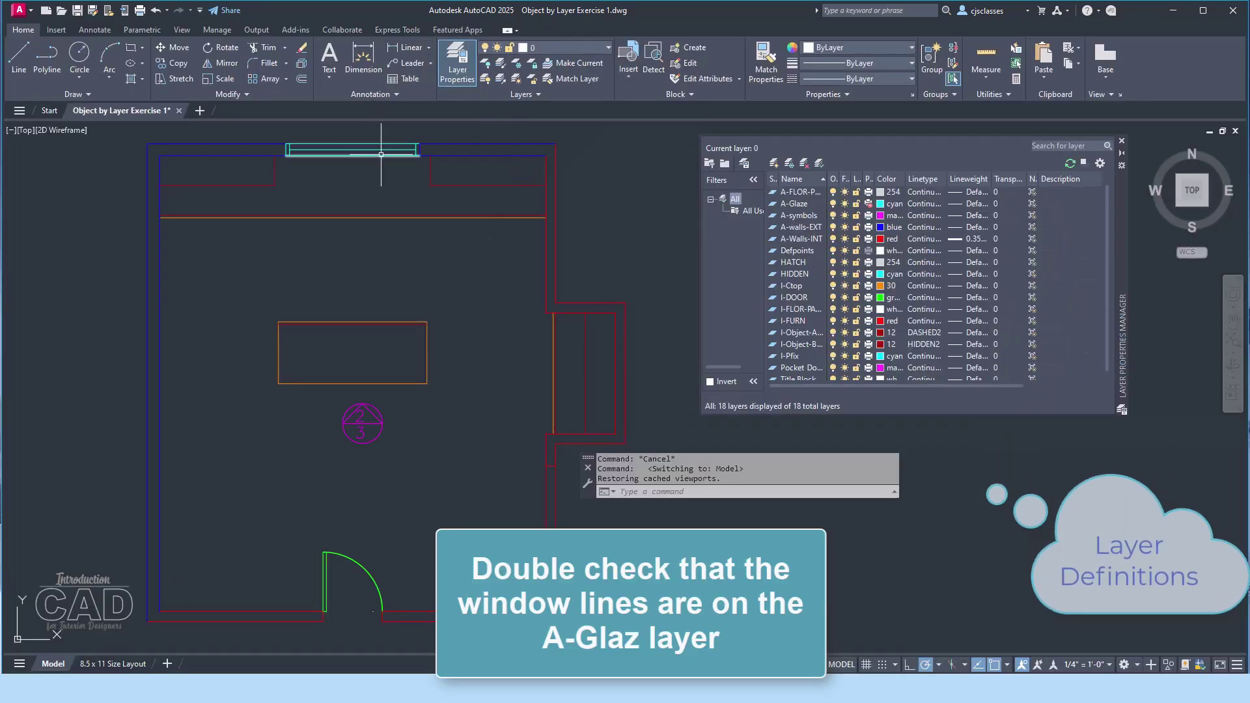
- Check which layer the window line is on, deselect it, and highlight A-Glaze in the layer list to inspect its settings
left_click(355, 150)
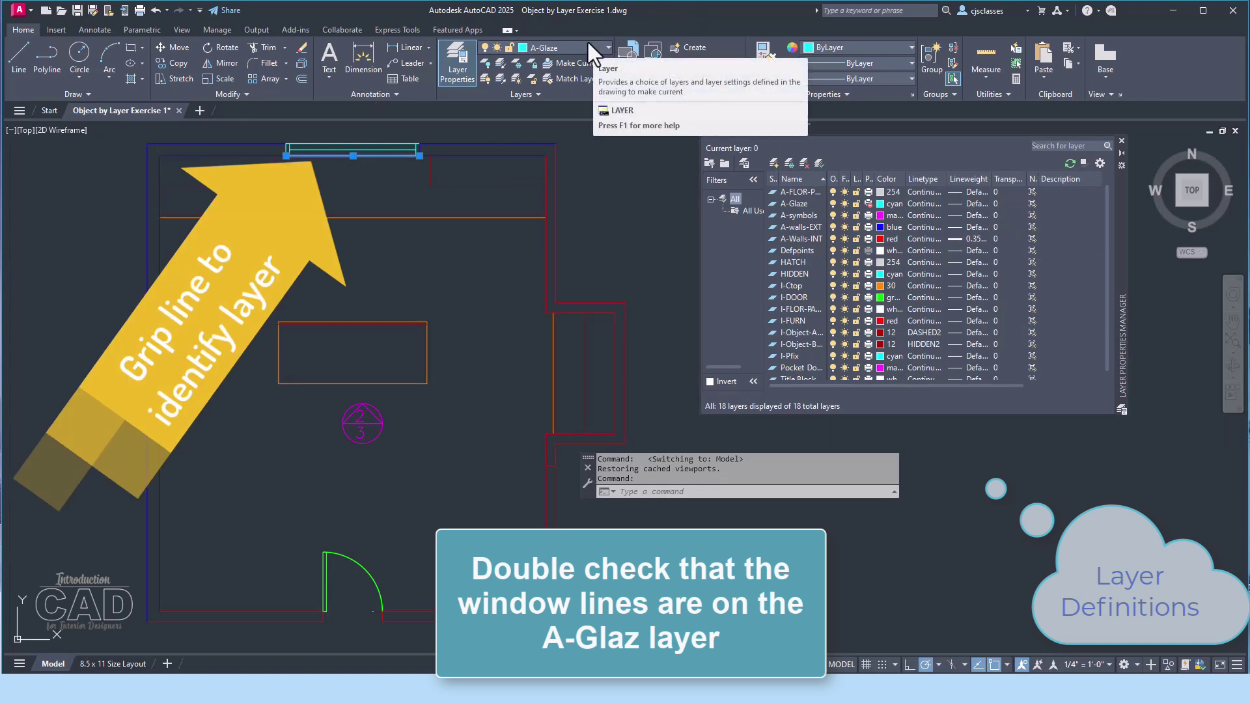
key("Escape")
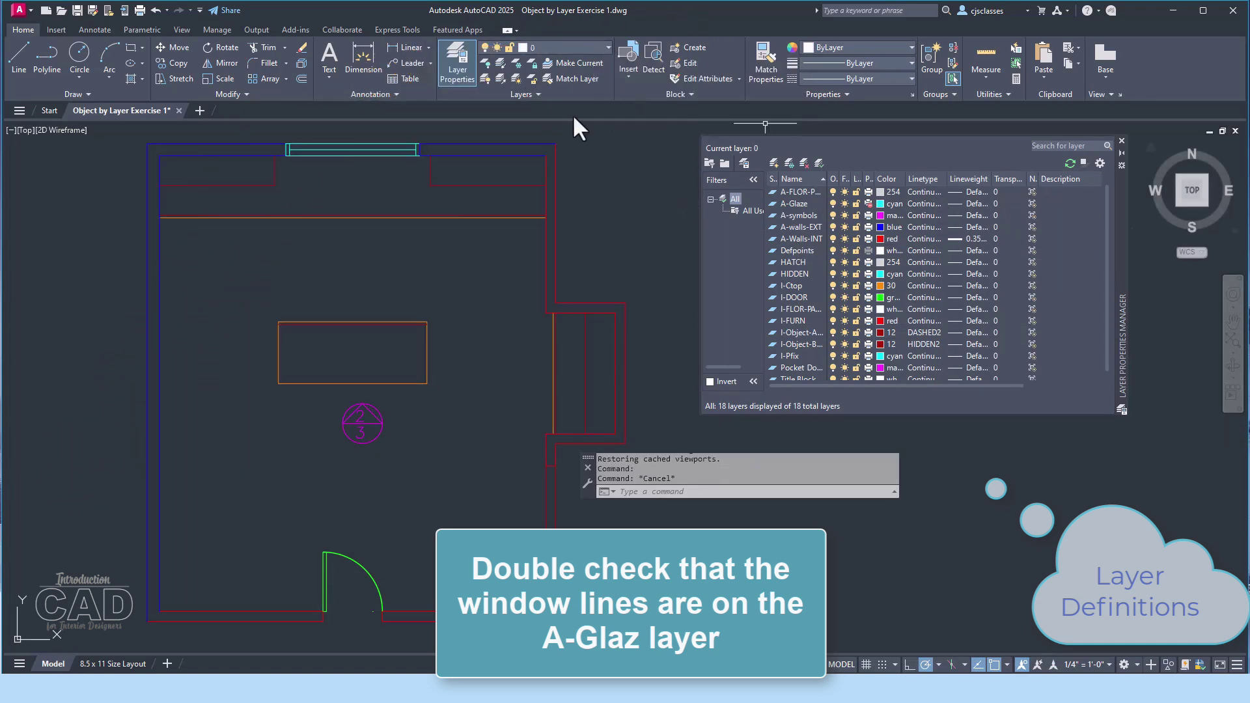
left_click(807, 199)
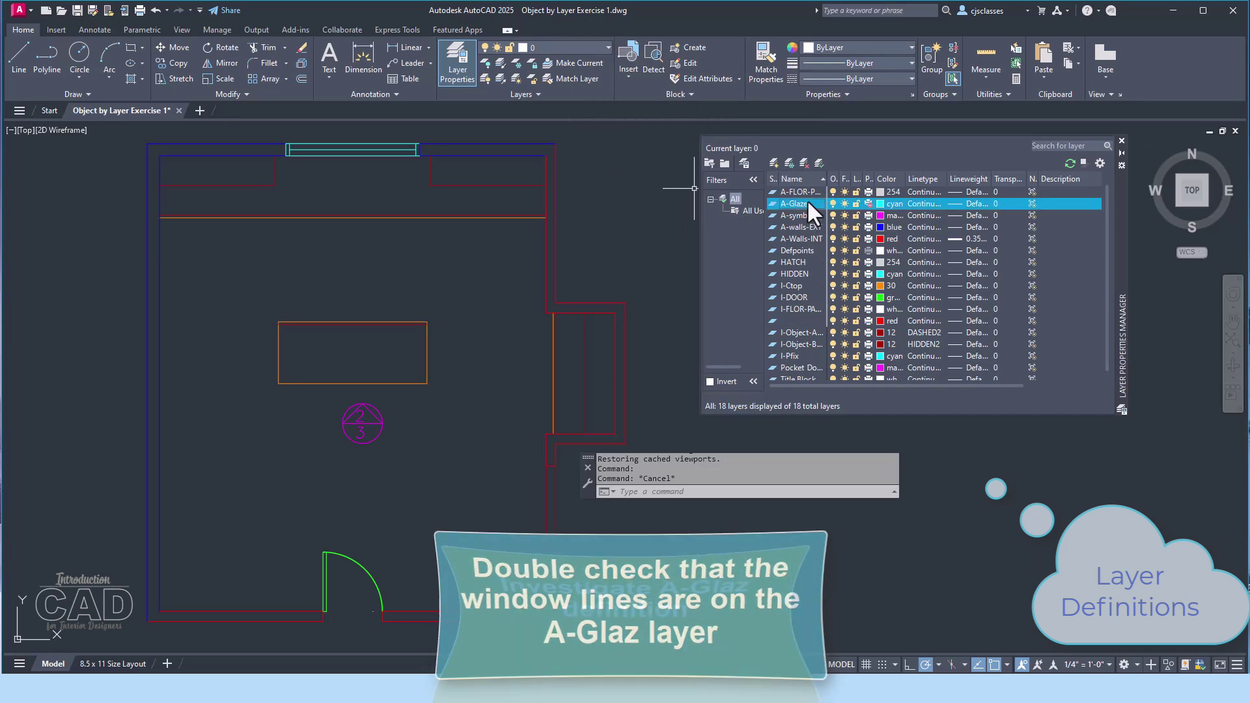